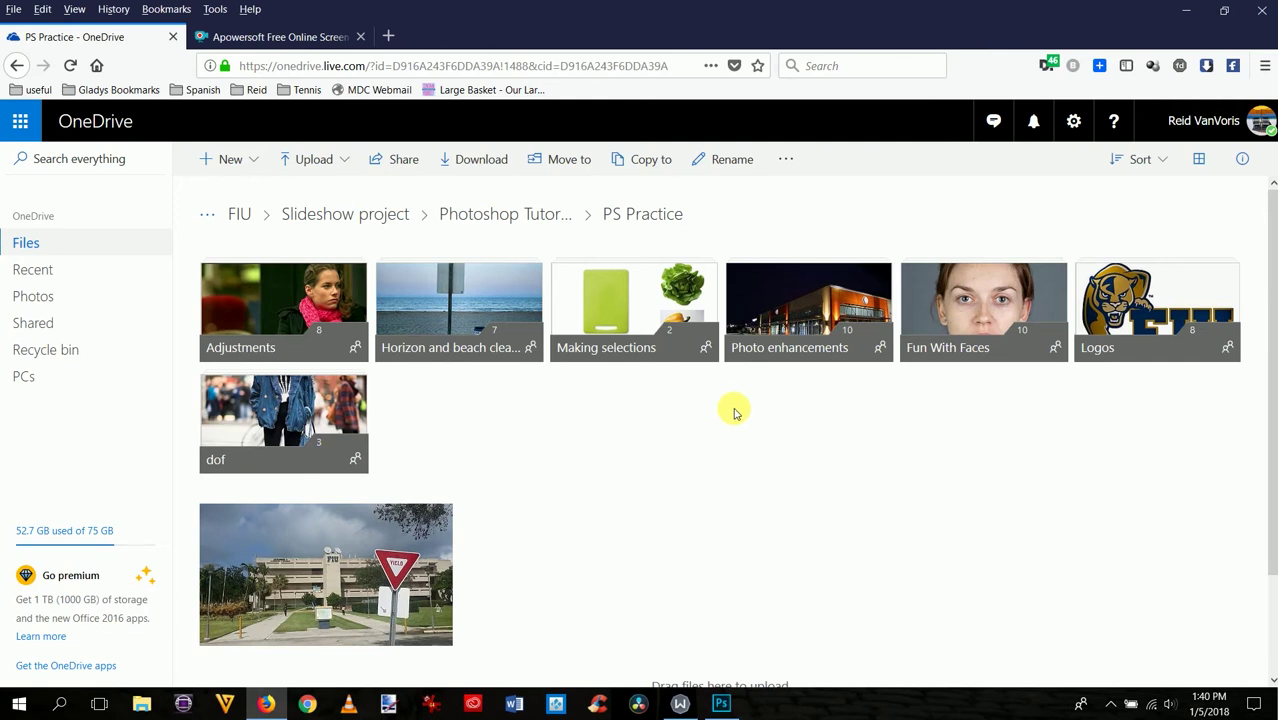
# Step: Download 04Start.jpg from the Making selections folder and open it with Adobe Photoshop CC 2018
pyautogui.click(619, 320)
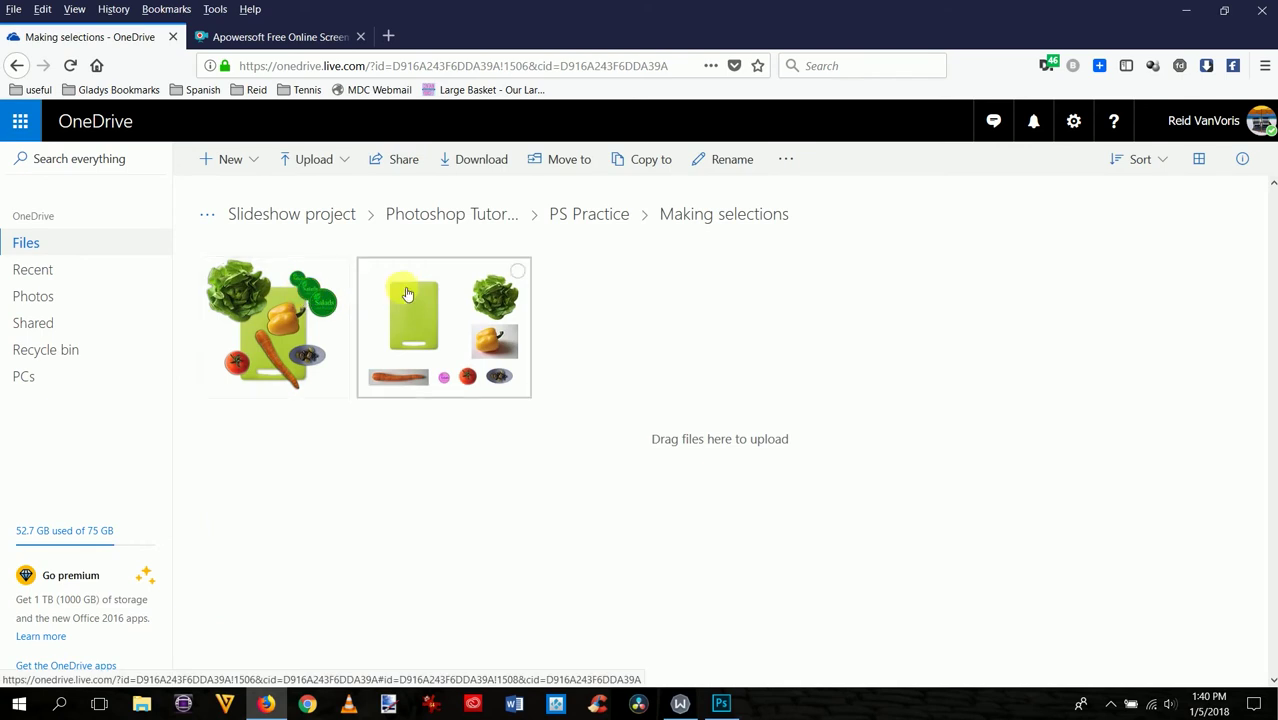
pyautogui.click(517, 271)
pyautogui.click(331, 166)
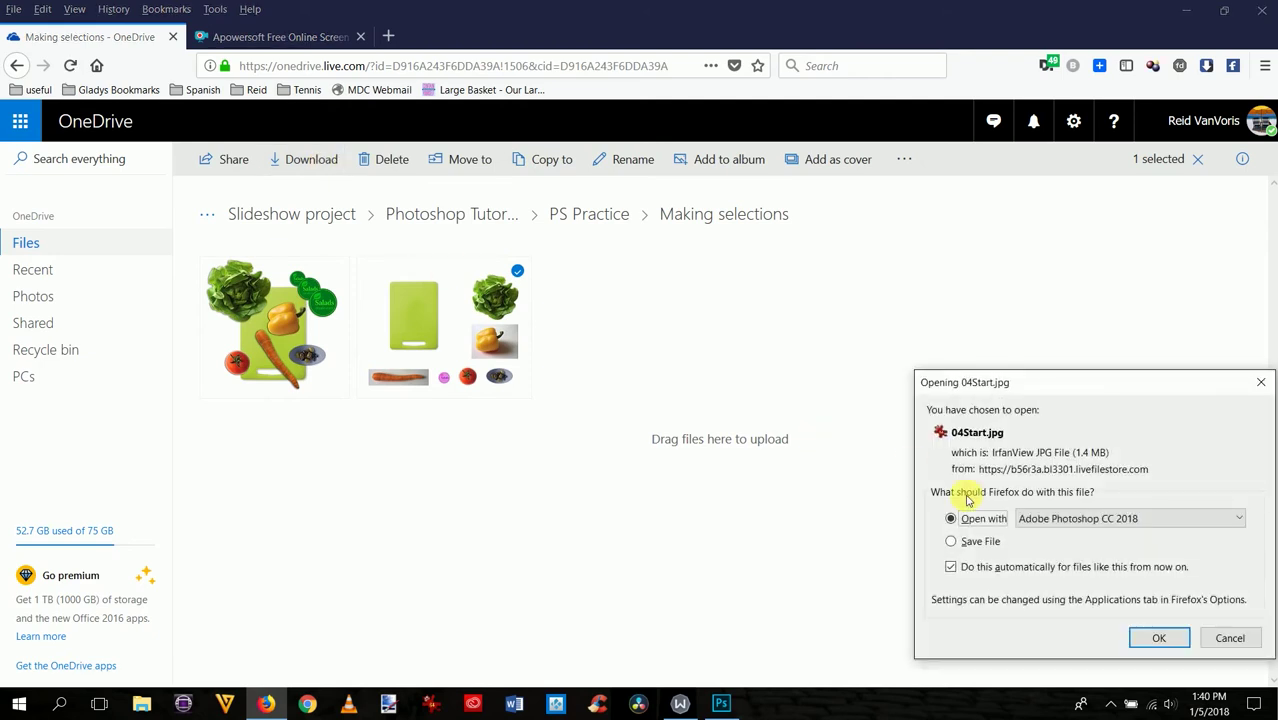
pyautogui.click(1152, 640)
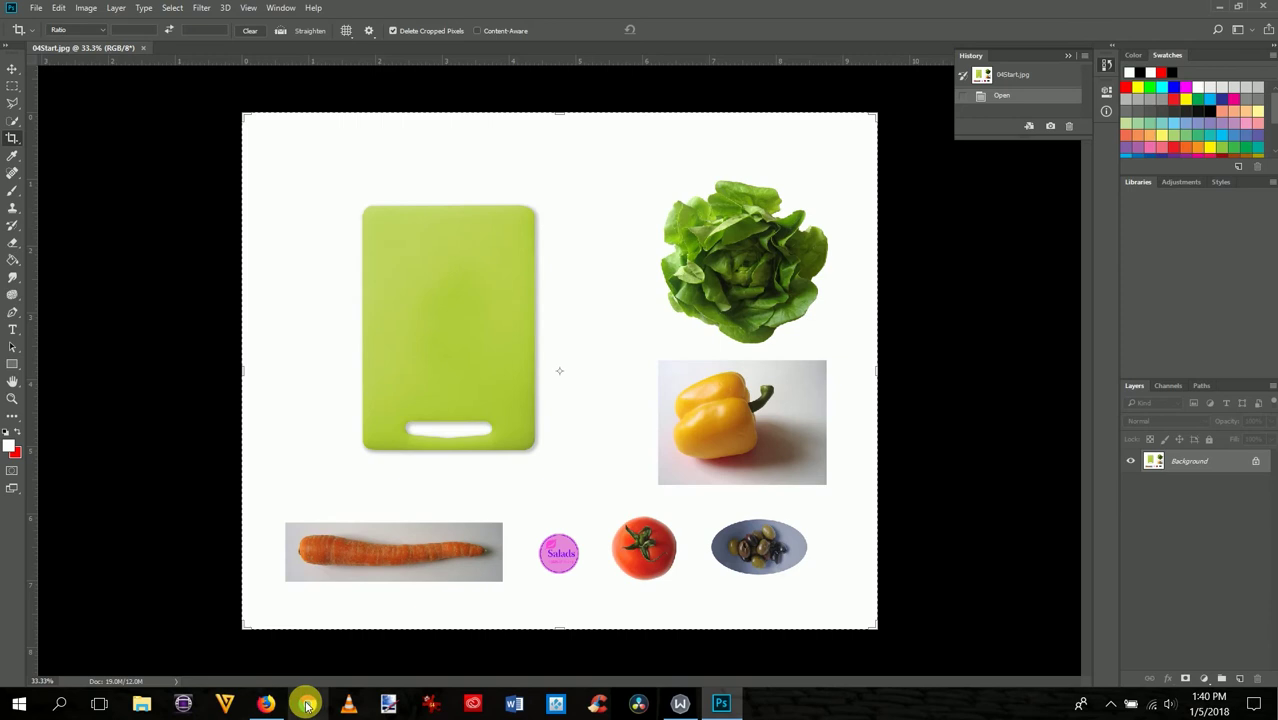
# Step: Return to OneDrive in Firefox, download only 04End.jpg and open it with Adobe Photoshop CC 2018
pyautogui.click(265, 703)
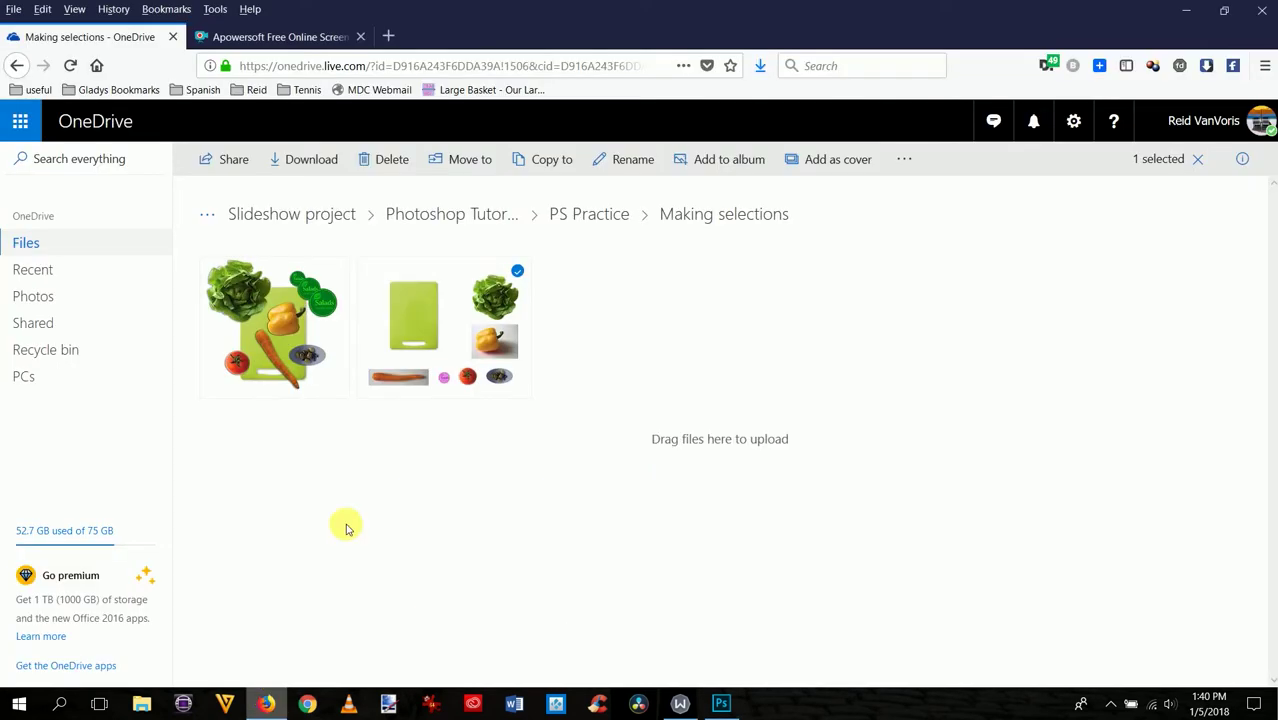
pyautogui.click(516, 270)
pyautogui.click(335, 271)
pyautogui.click(307, 166)
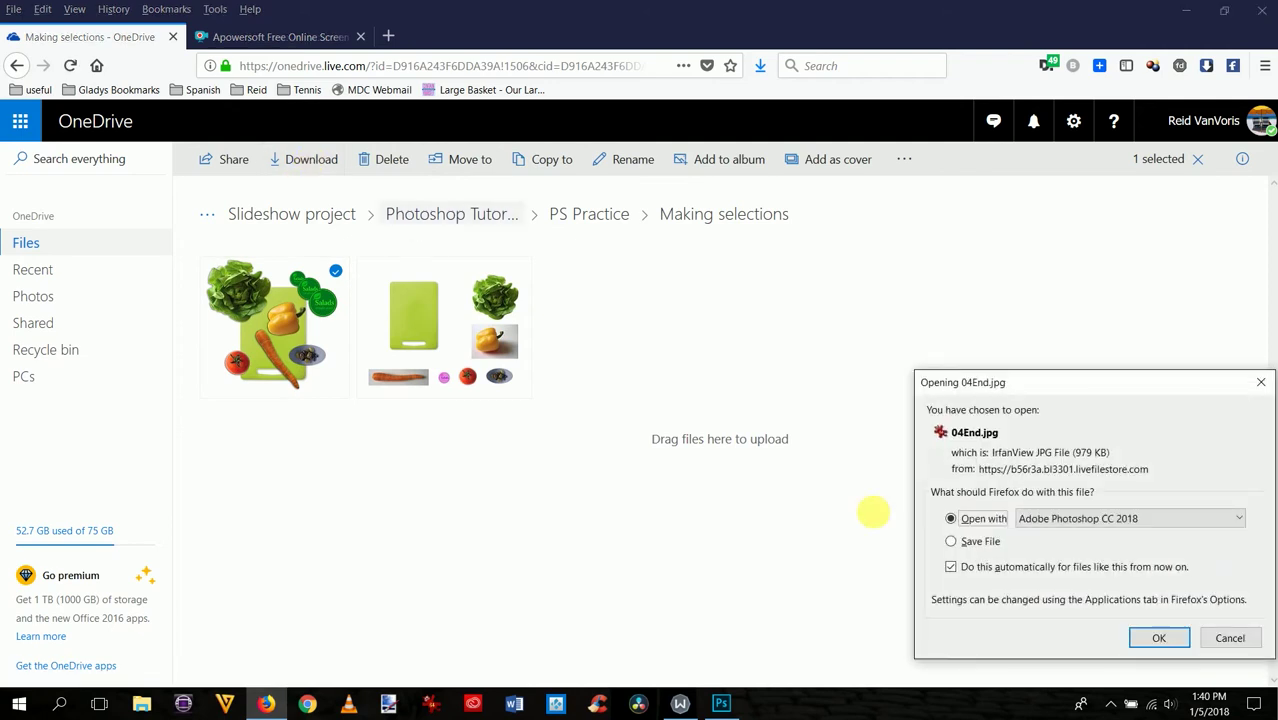
pyautogui.click(1154, 638)
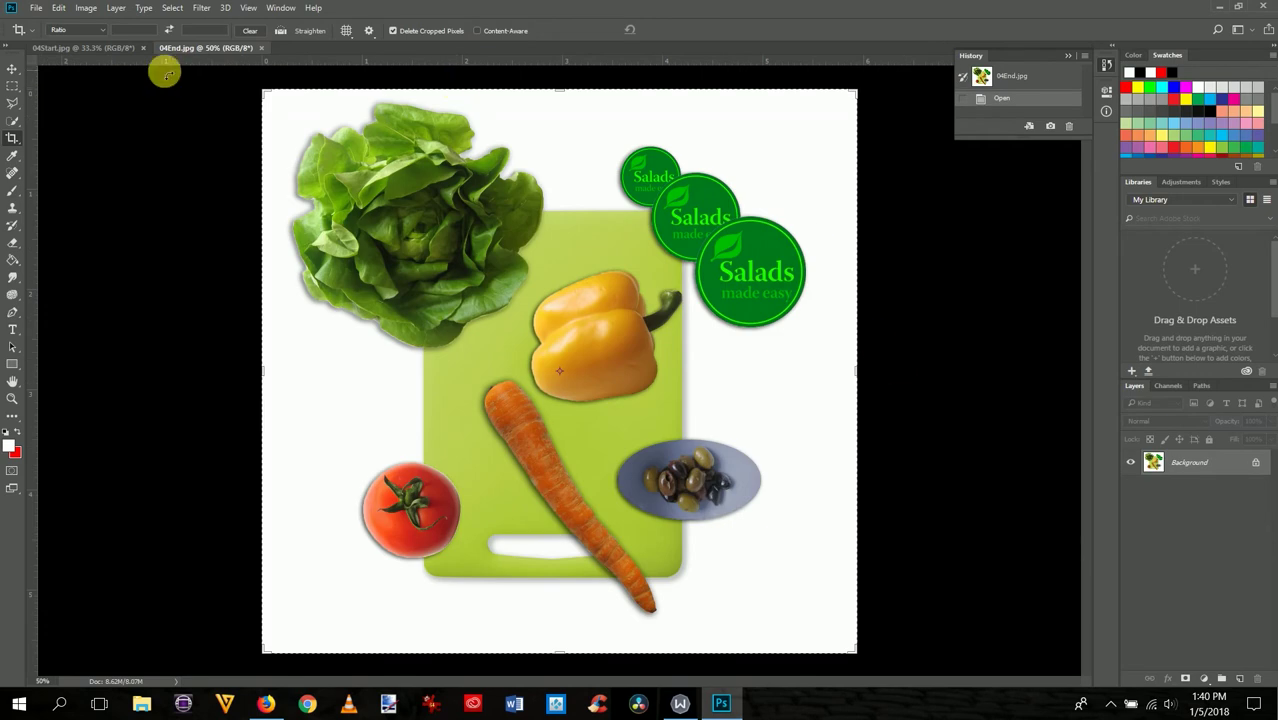
# Step: Compare the starting image 04Start.jpg with the finished composition 04End.jpg, ending on 04Start.jpg
pyautogui.click(82, 50)
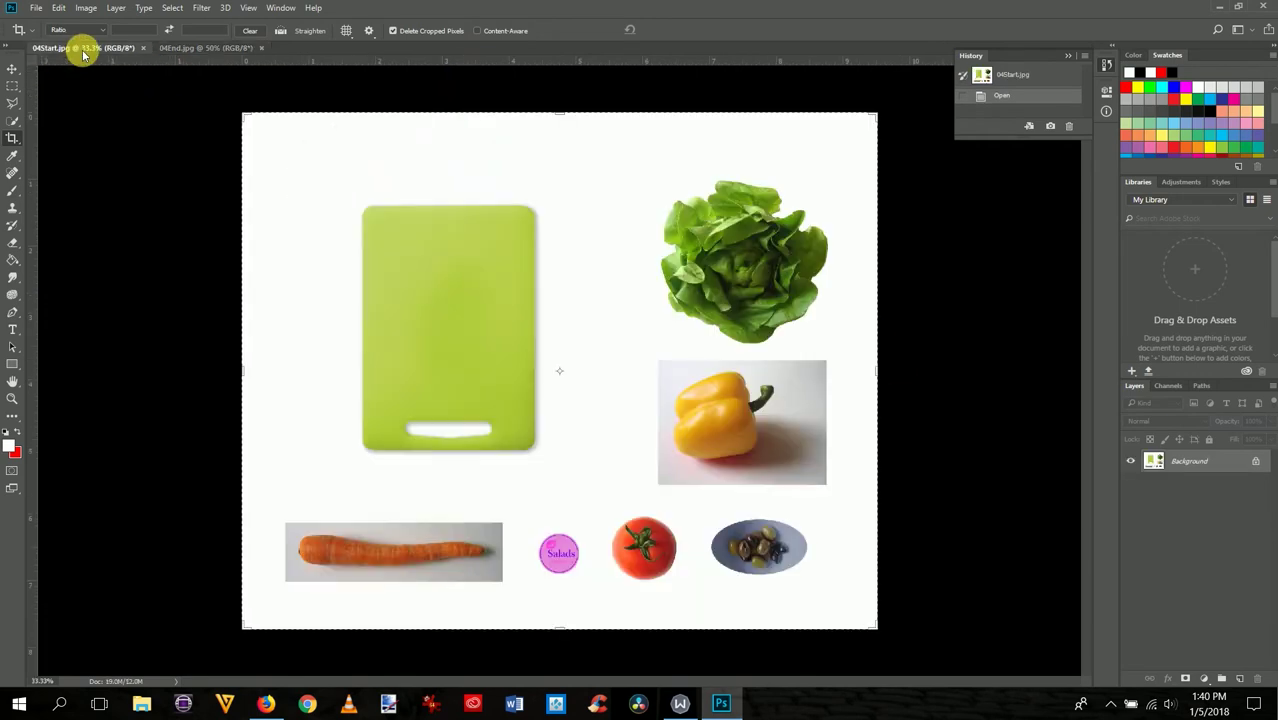
pyautogui.click(195, 50)
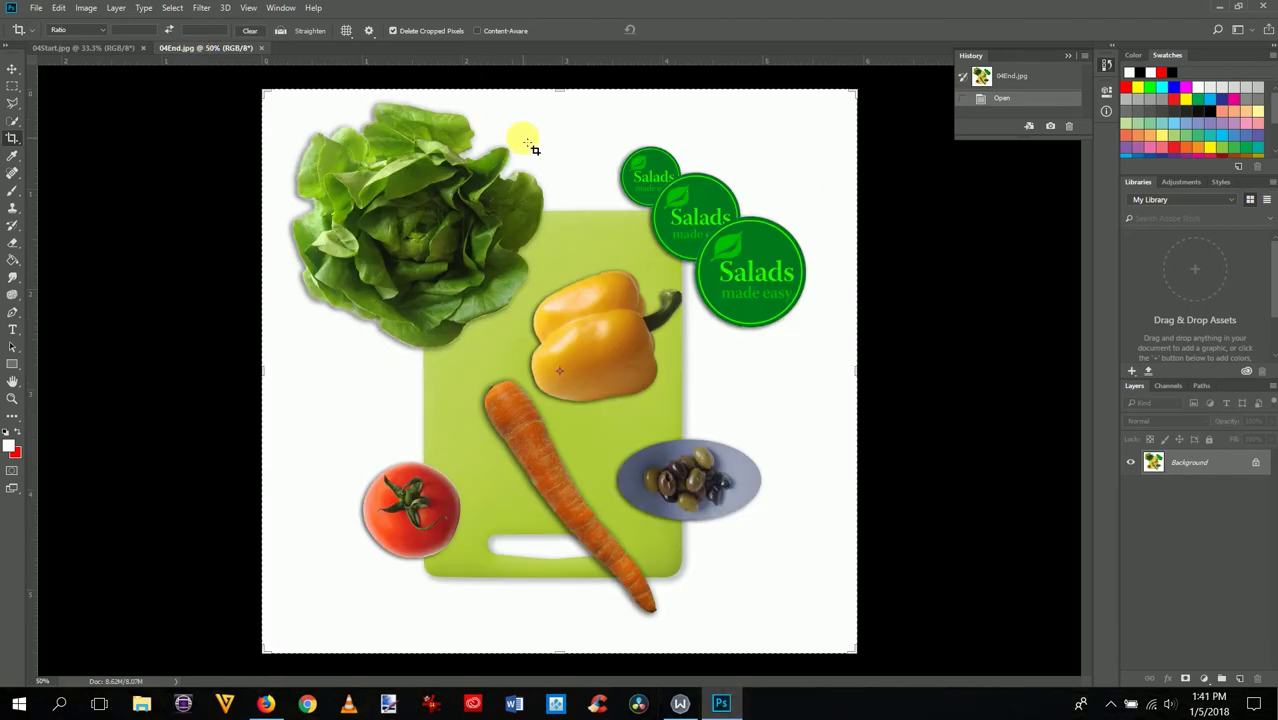
pyautogui.click(95, 48)
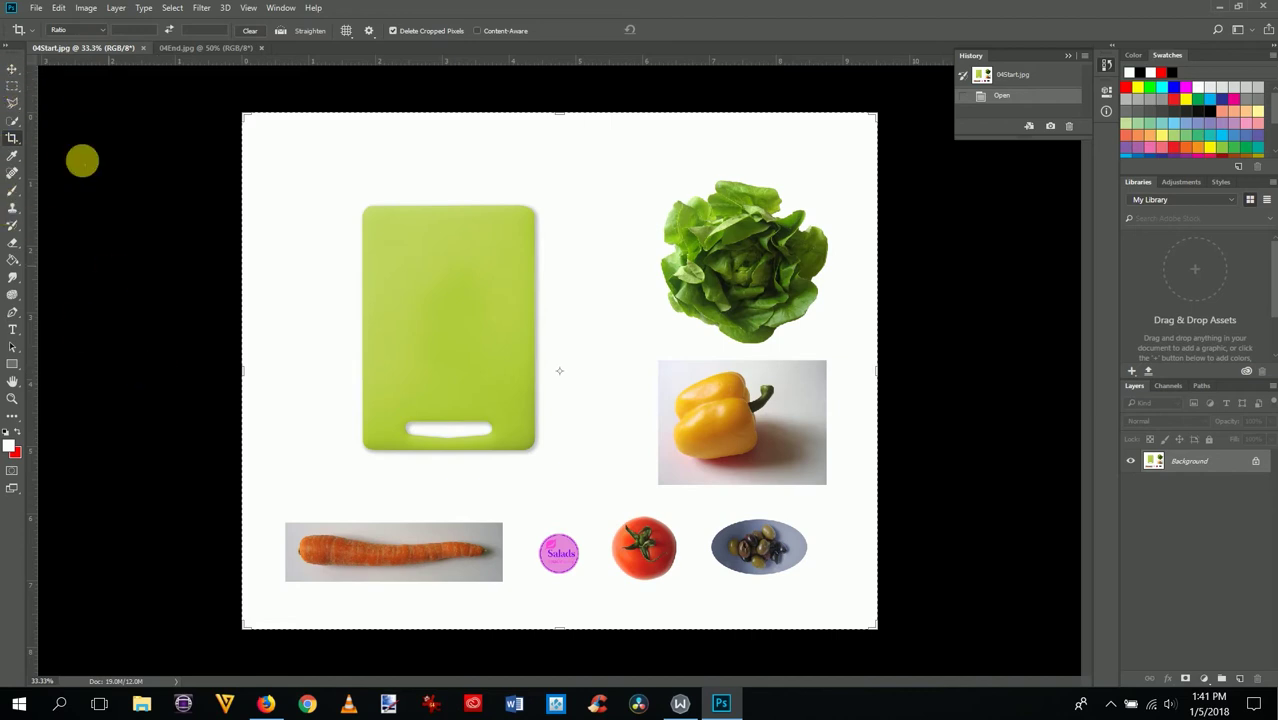
# Step: Examine the tool variants grouped under Move, Marquee, Lasso, Quick Selection and Crop, along with their options
pyautogui.click(13, 70)
pyautogui.click(13, 70)
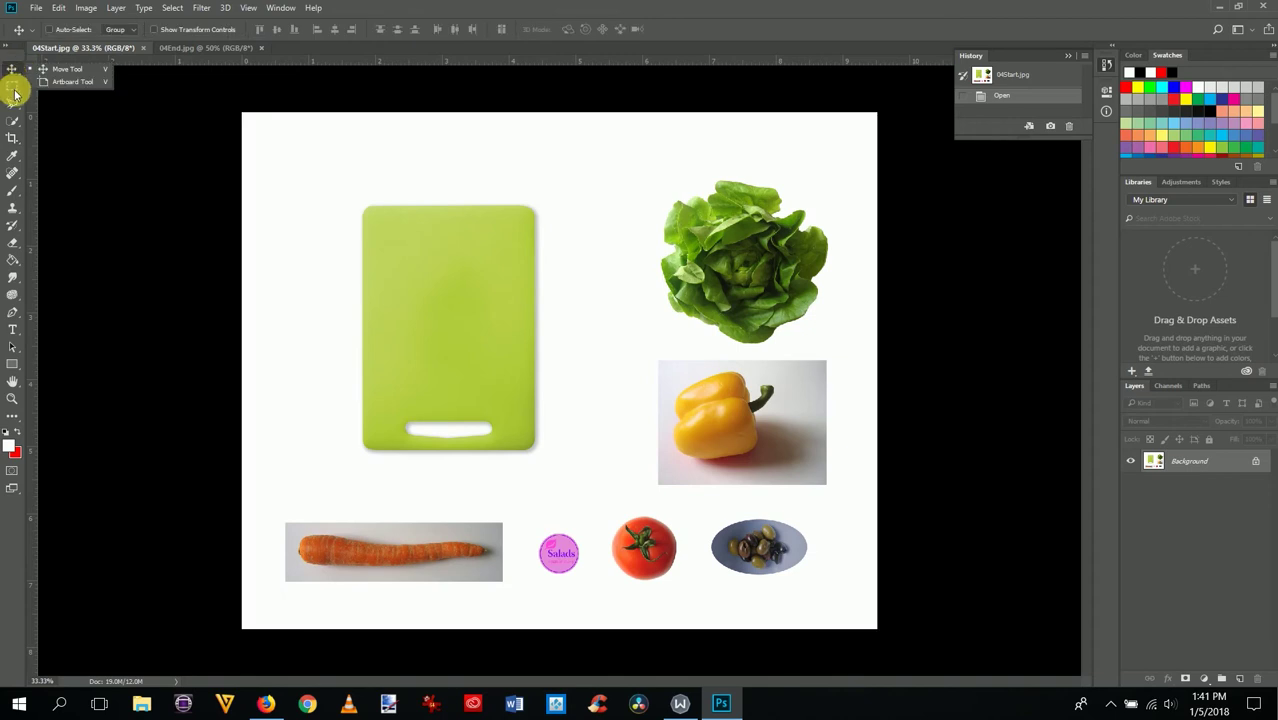
pyautogui.click(14, 90)
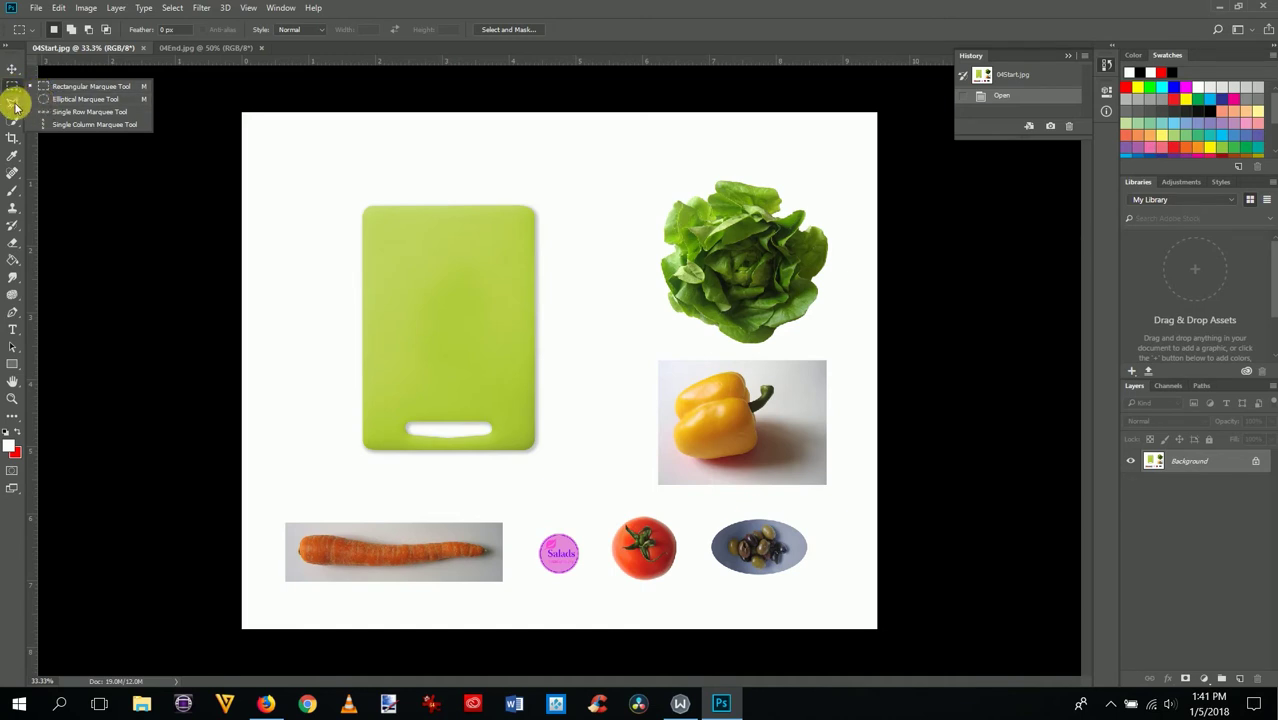
pyautogui.click(15, 107)
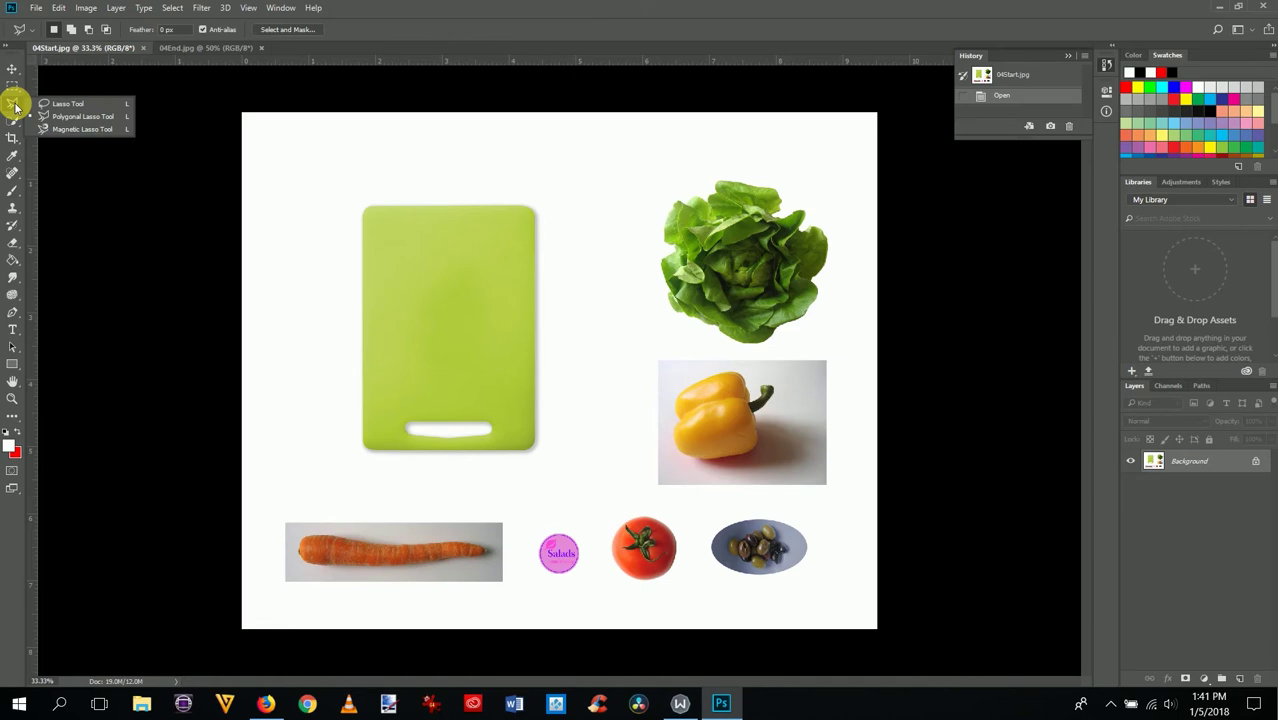
pyautogui.click(14, 124)
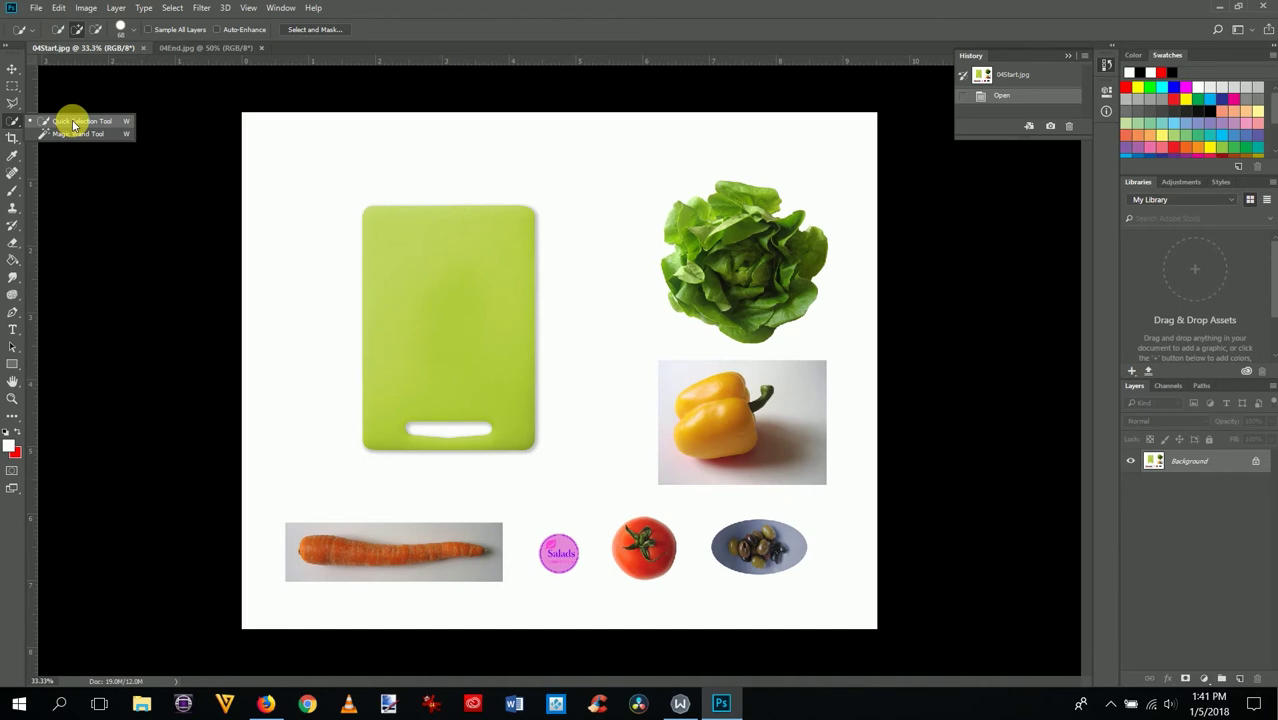
pyautogui.click(13, 139)
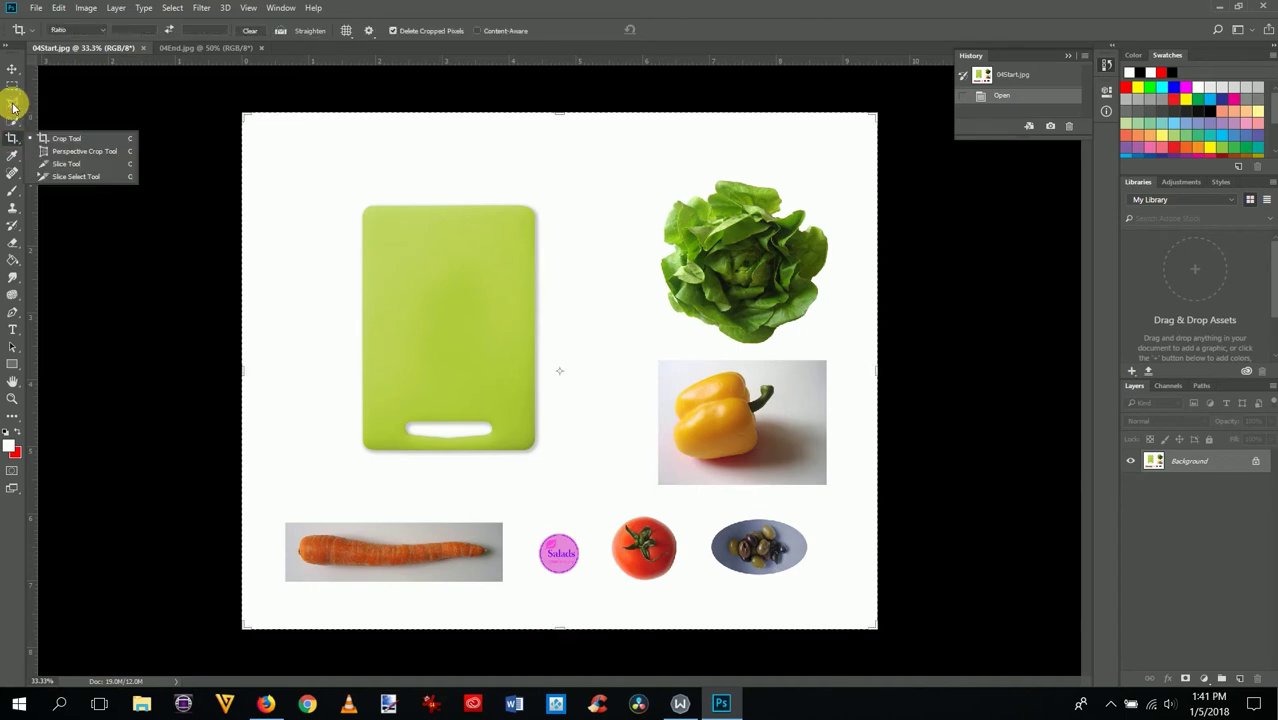
pyautogui.click(13, 90)
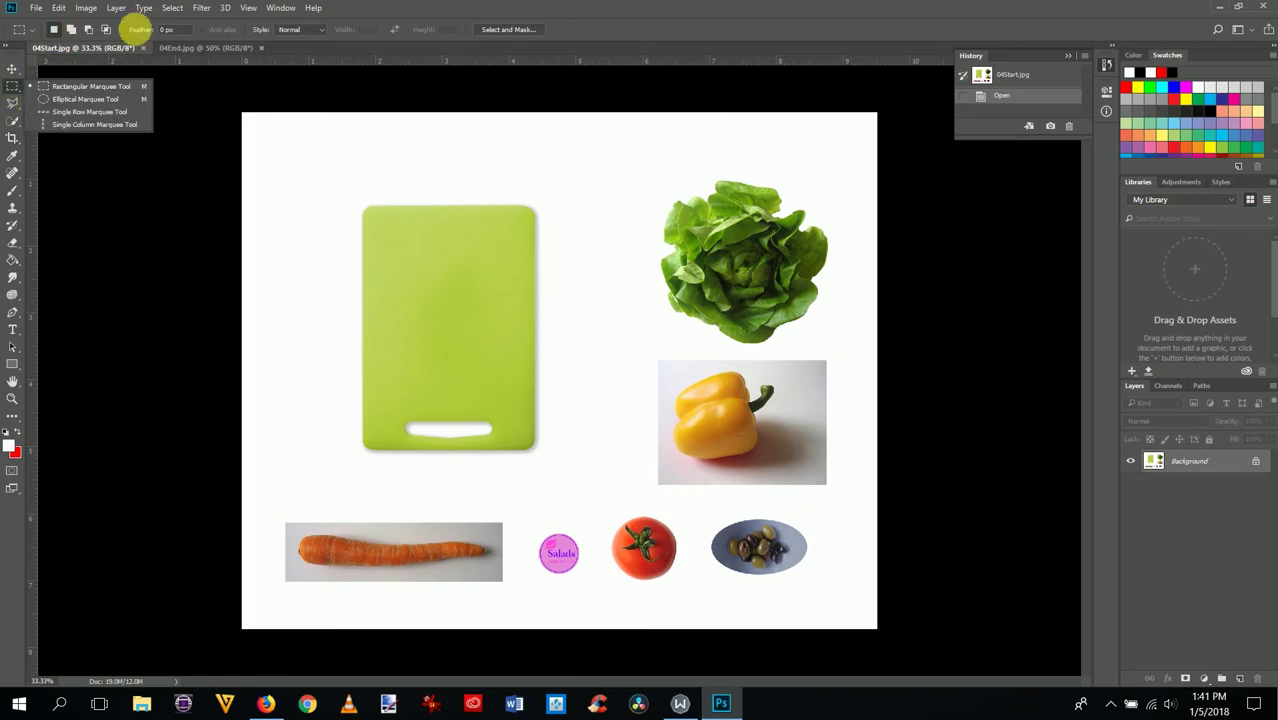
pyautogui.click(13, 103)
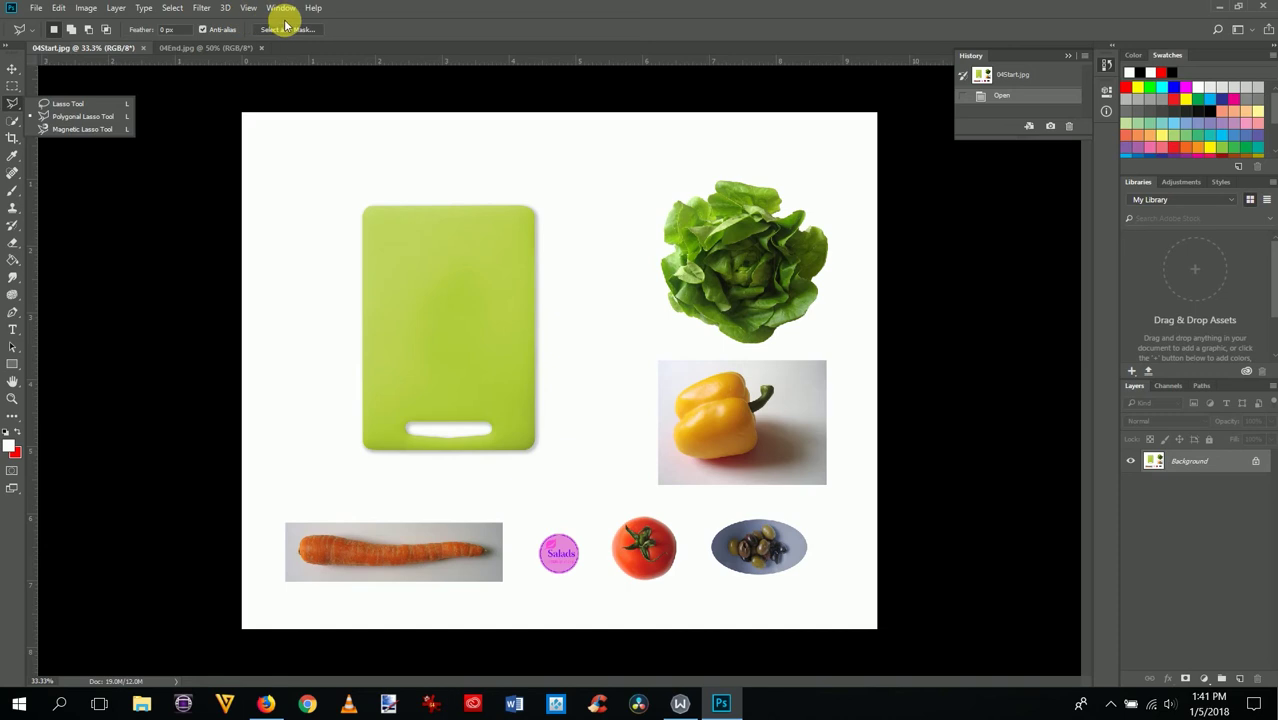
pyautogui.click(13, 120)
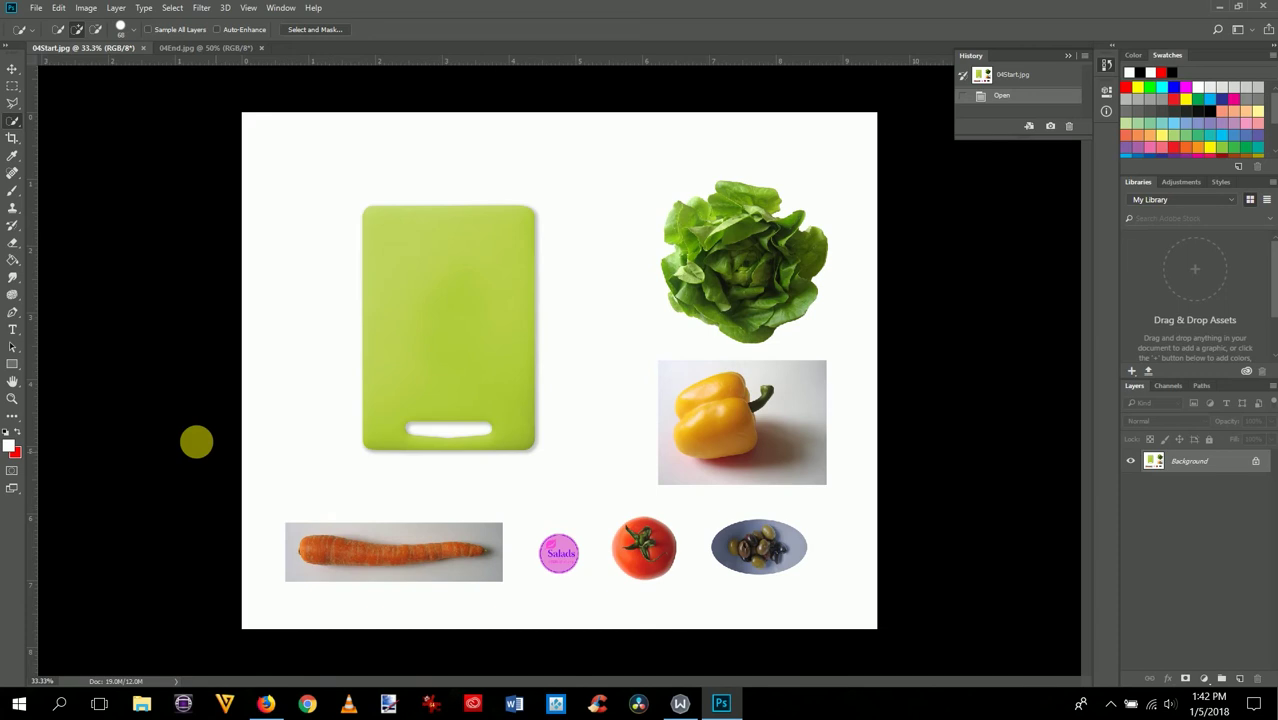
# Step: Magnify the carrot photo in 04Start.jpg to 100% so the whole carrot fits in view
pyautogui.click(13, 401)
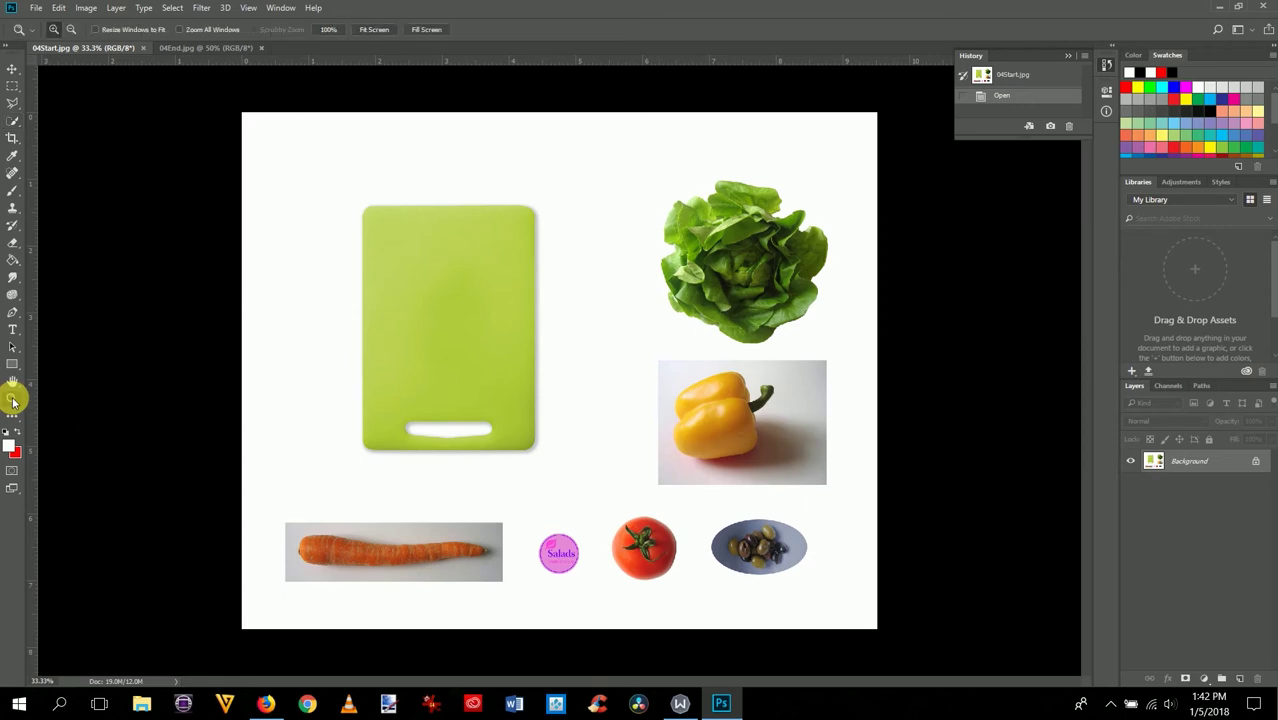
pyautogui.click(368, 561)
pyautogui.click(368, 561)
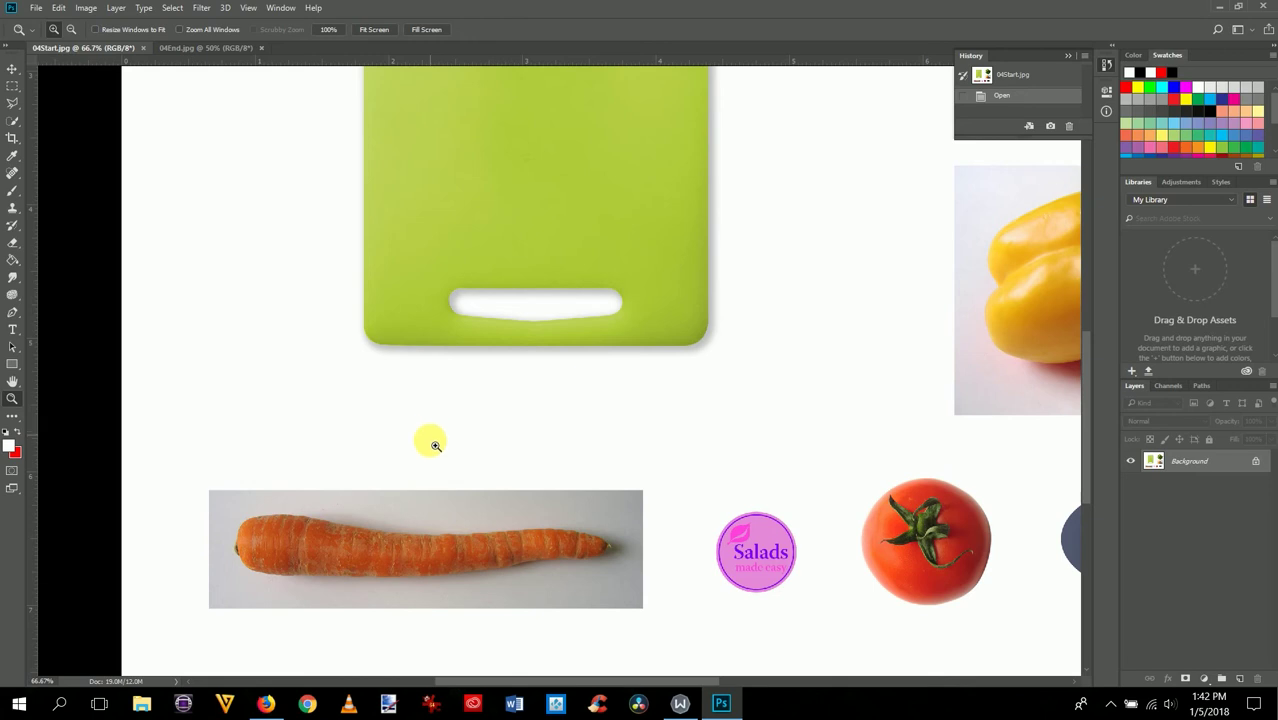
pyautogui.press('space')
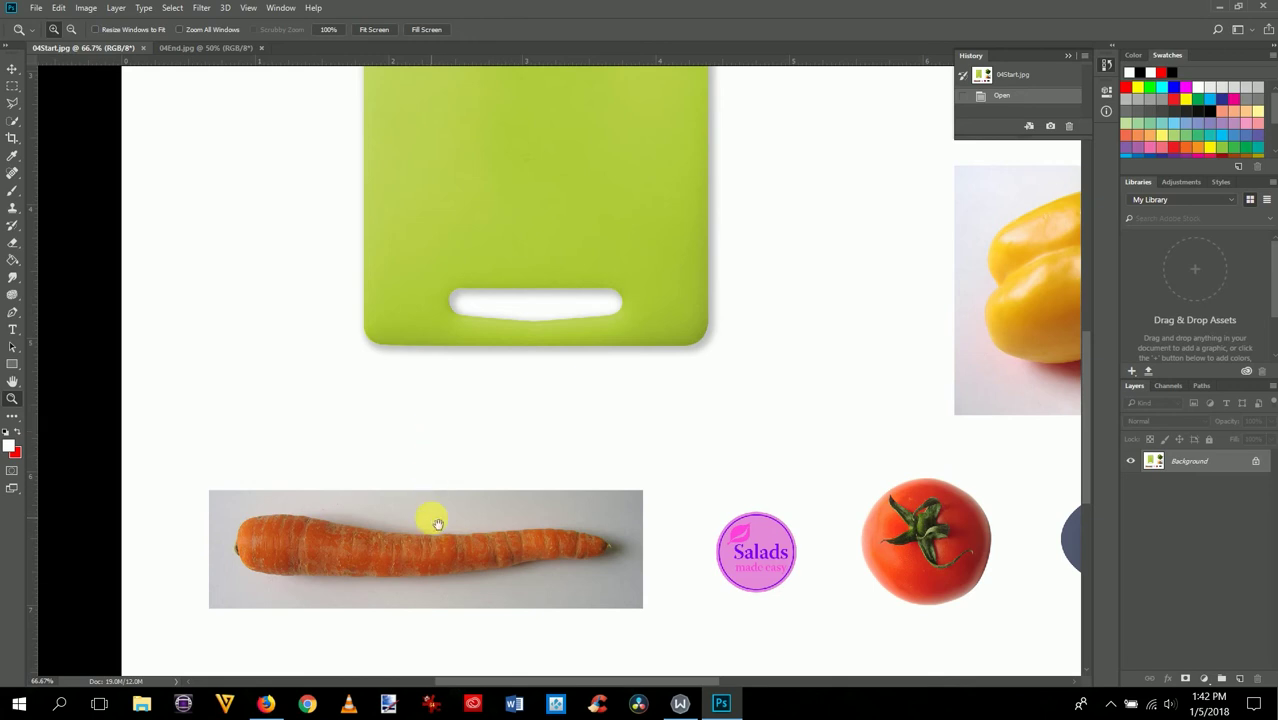
pyautogui.rightClick(431, 517)
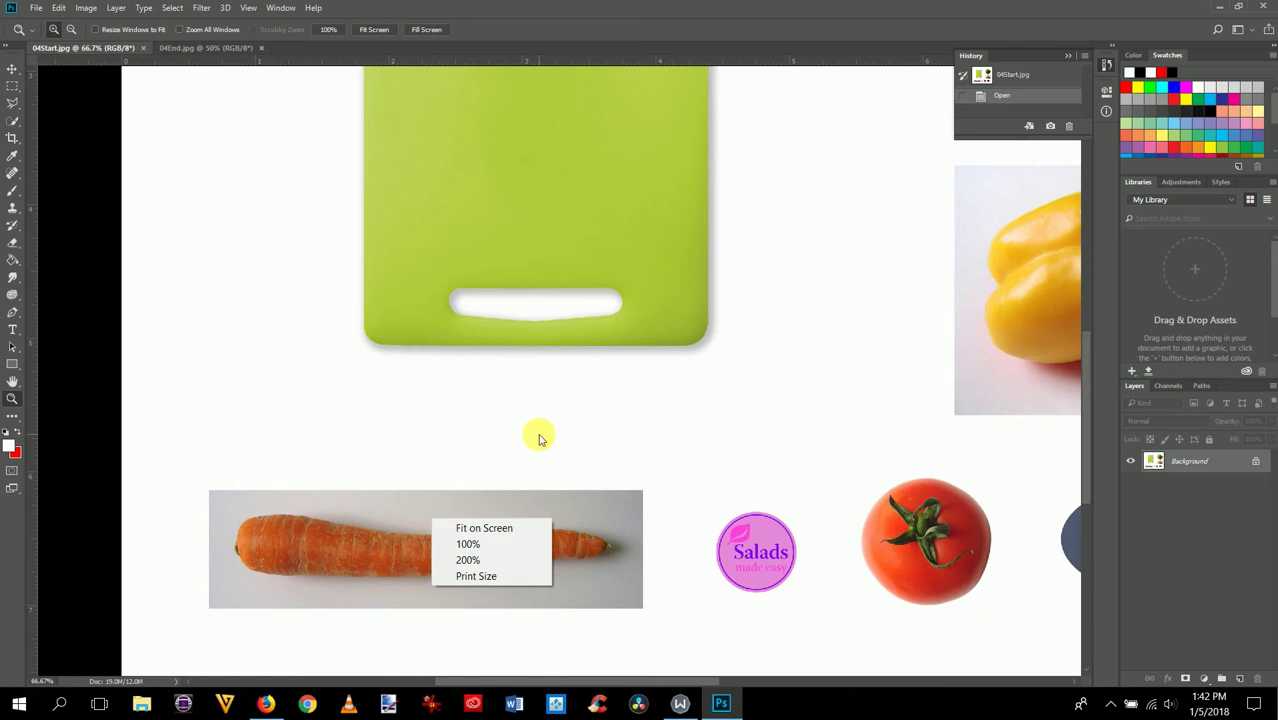
pyautogui.click(432, 498)
pyautogui.rightClick(416, 508)
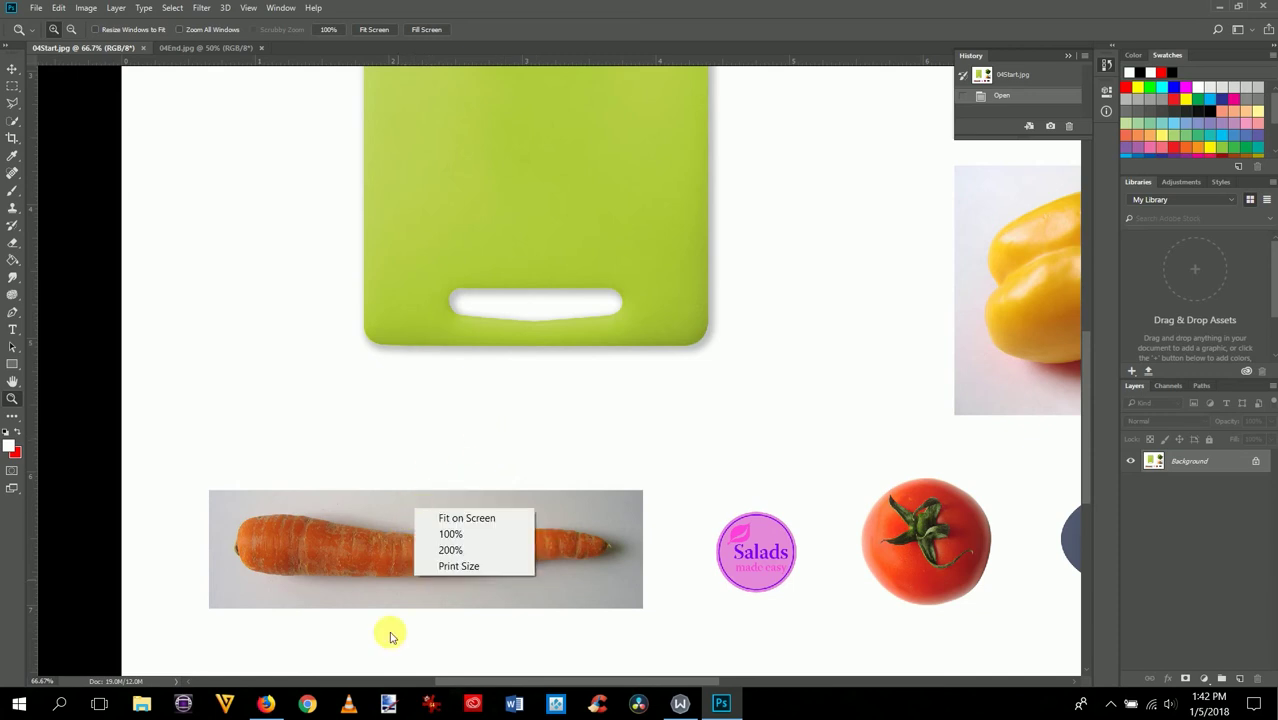
pyautogui.click(490, 682)
pyautogui.rightClick(528, 684)
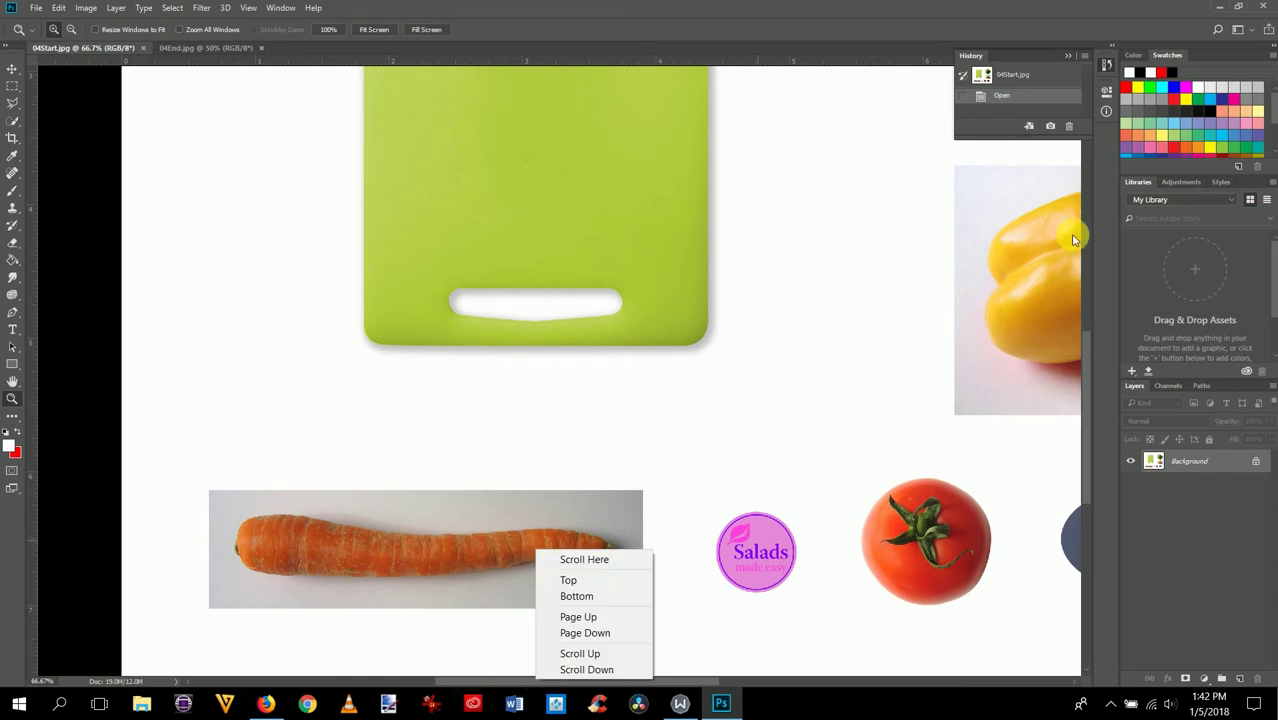
pyautogui.click(1085, 380)
pyautogui.rightClick(1086, 422)
pyautogui.click(1087, 456)
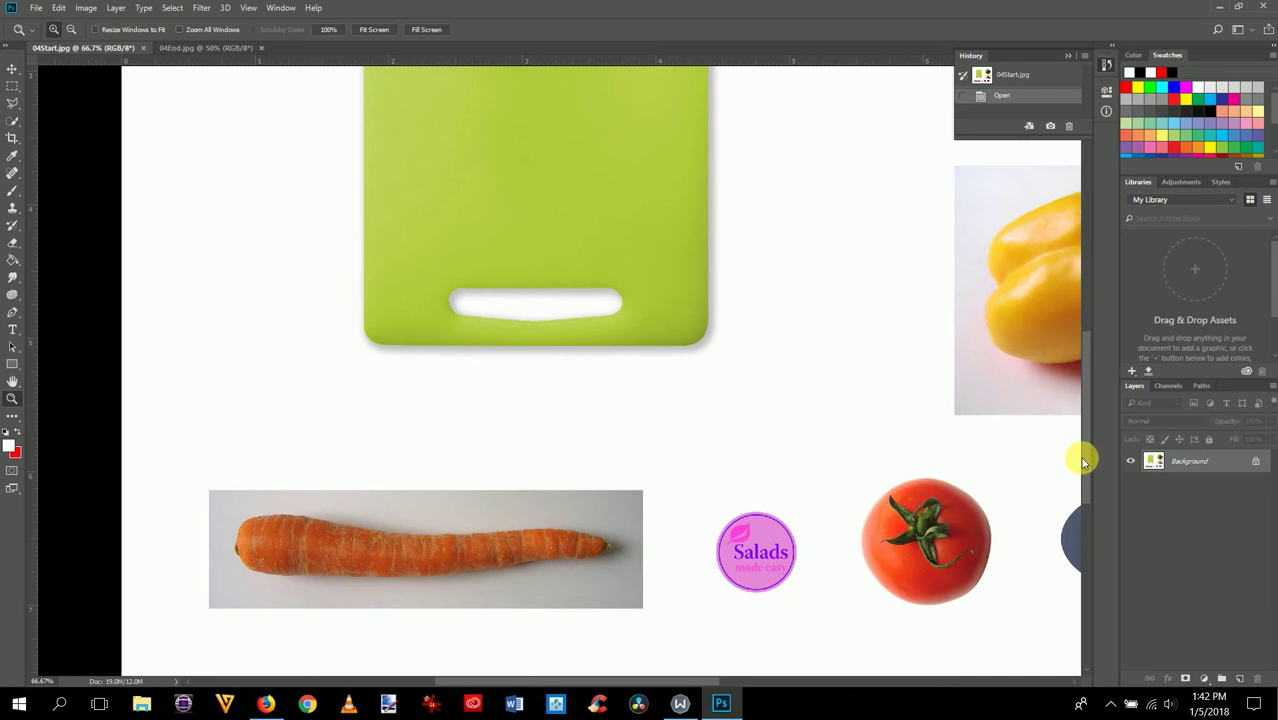
pyautogui.moveTo(1083, 458); pyautogui.dragTo(1080, 505)
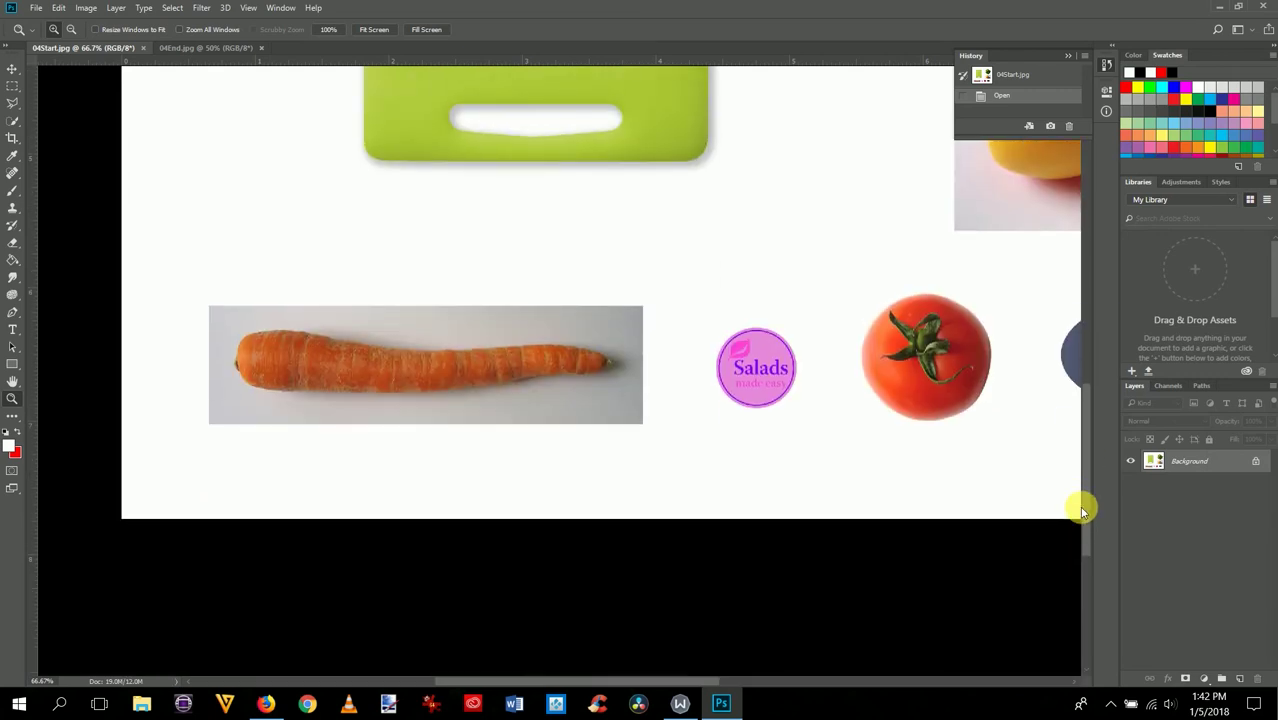
pyautogui.click(470, 379)
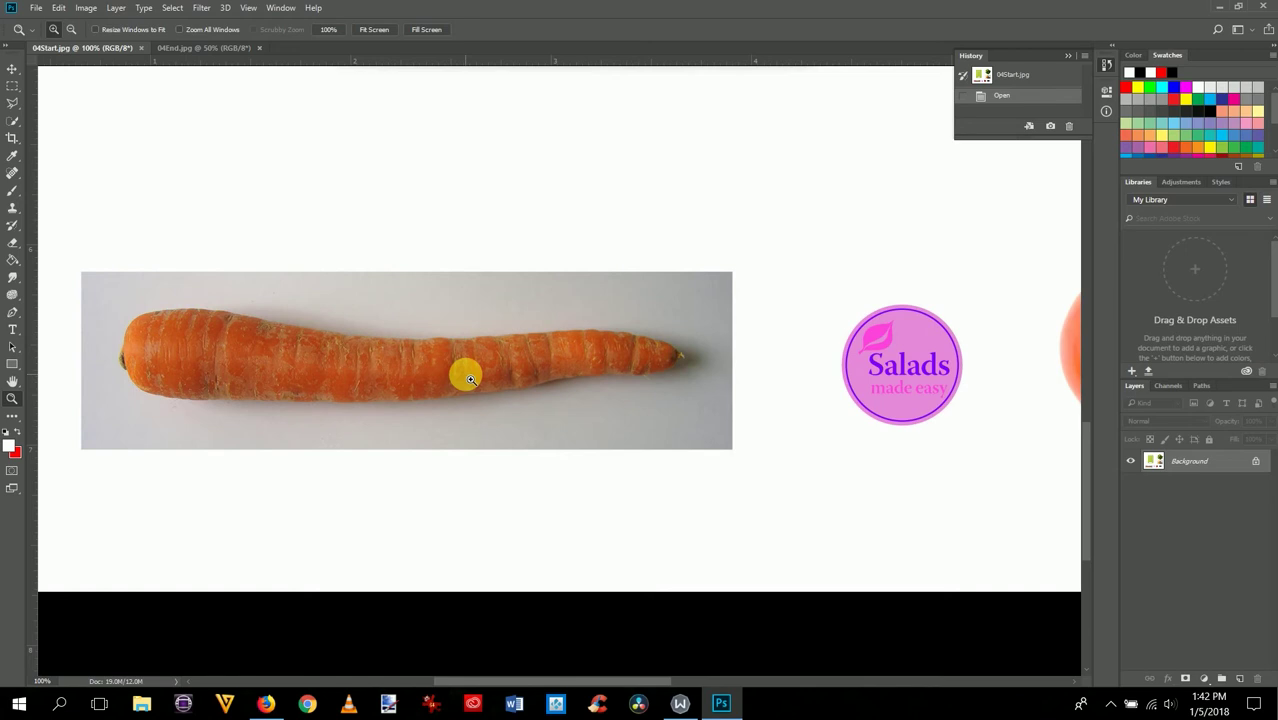
# Step: Trace a closed selection around the carrot's outline with the Polygonal Lasso Tool, using 0 px feather and anti-aliasing
pyautogui.click(16, 108)
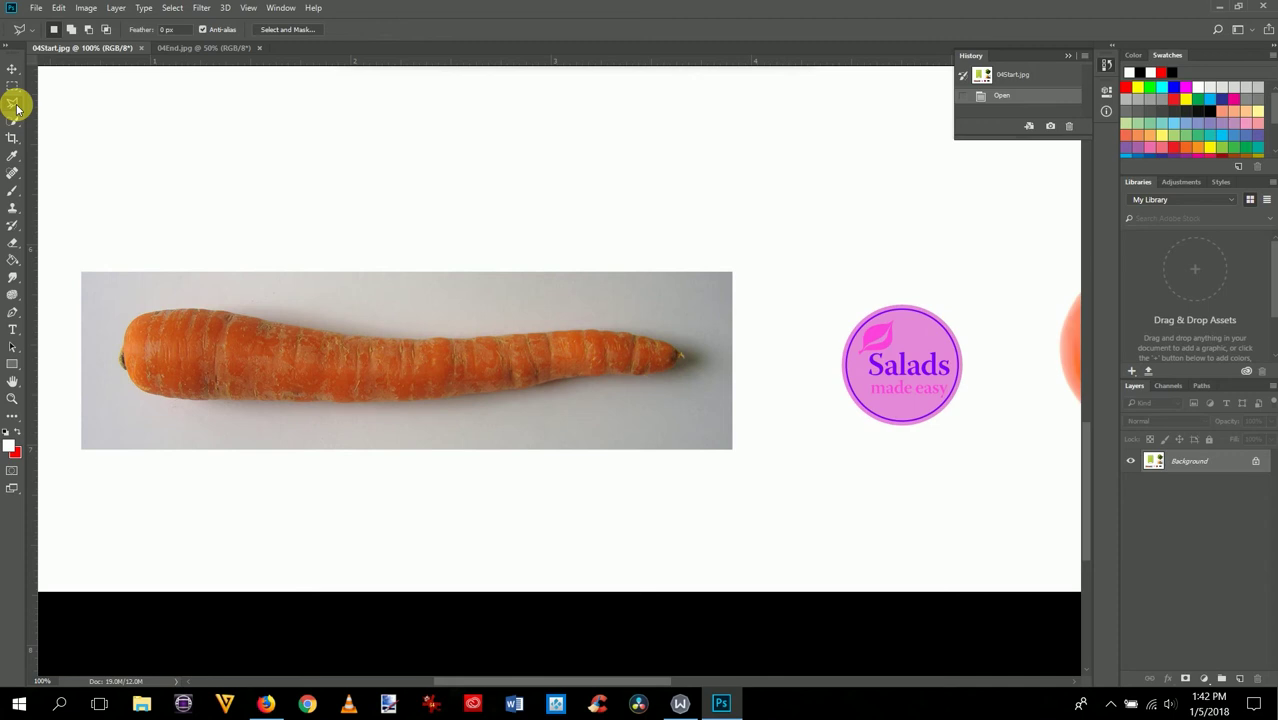
pyautogui.click(16, 108)
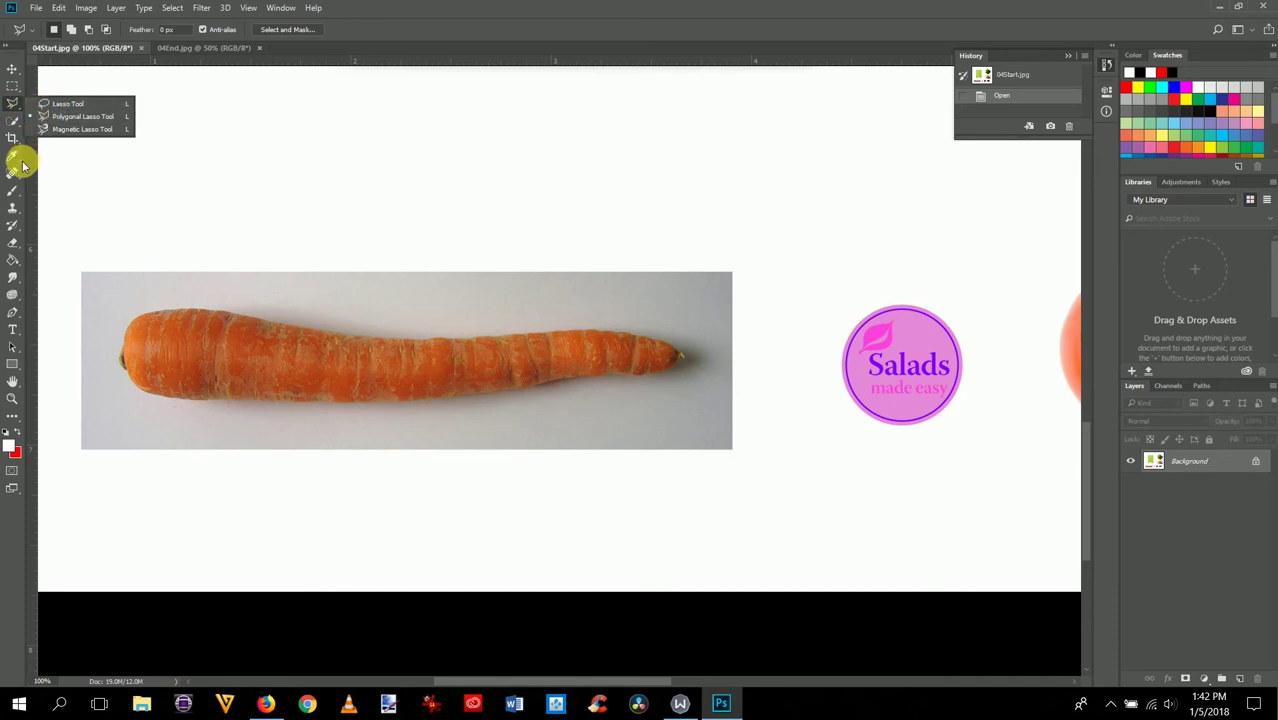
pyautogui.click(69, 117)
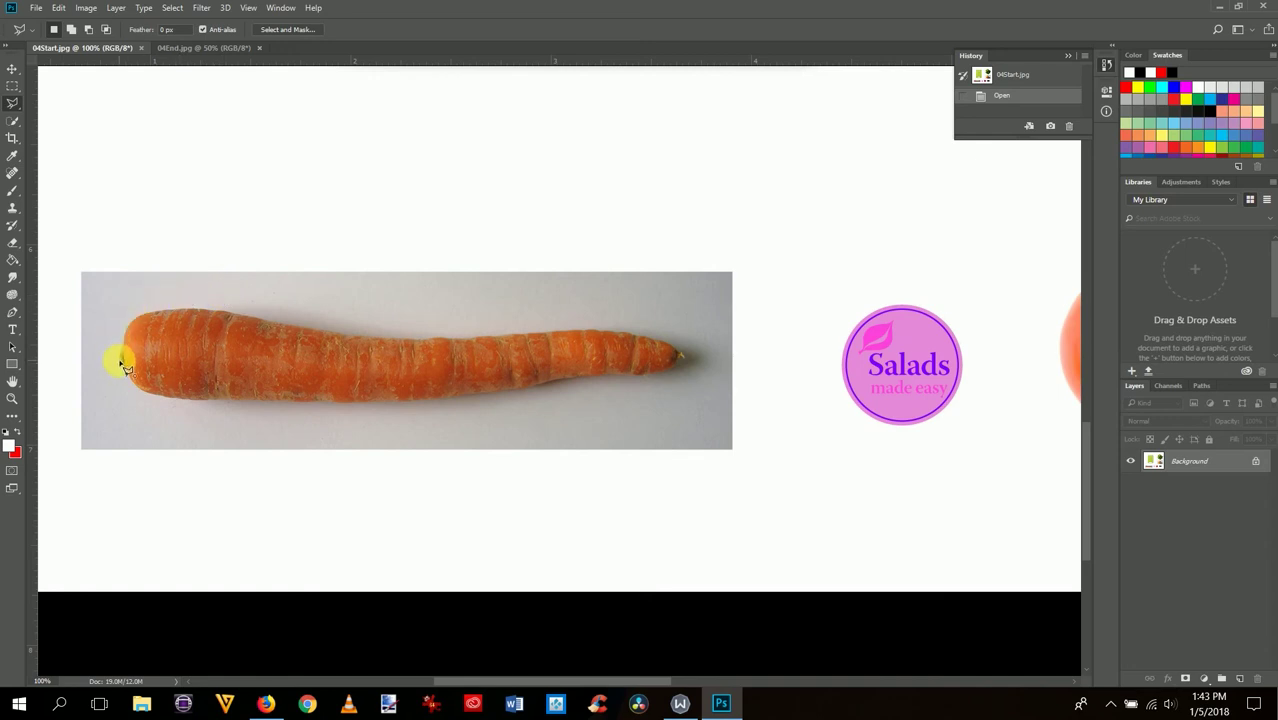
pyautogui.click(186, 385)
pyautogui.moveTo(187, 403)
pyautogui.mouseDown()
pyautogui.moveTo(427, 409)
pyautogui.moveTo(668, 376)
pyautogui.moveTo(689, 360)
pyautogui.moveTo(631, 334)
pyautogui.moveTo(344, 340)
pyautogui.moveTo(178, 303)
pyautogui.moveTo(133, 325)
pyautogui.moveTo(124, 365)
pyautogui.moveTo(126, 350)
pyautogui.mouseUp()
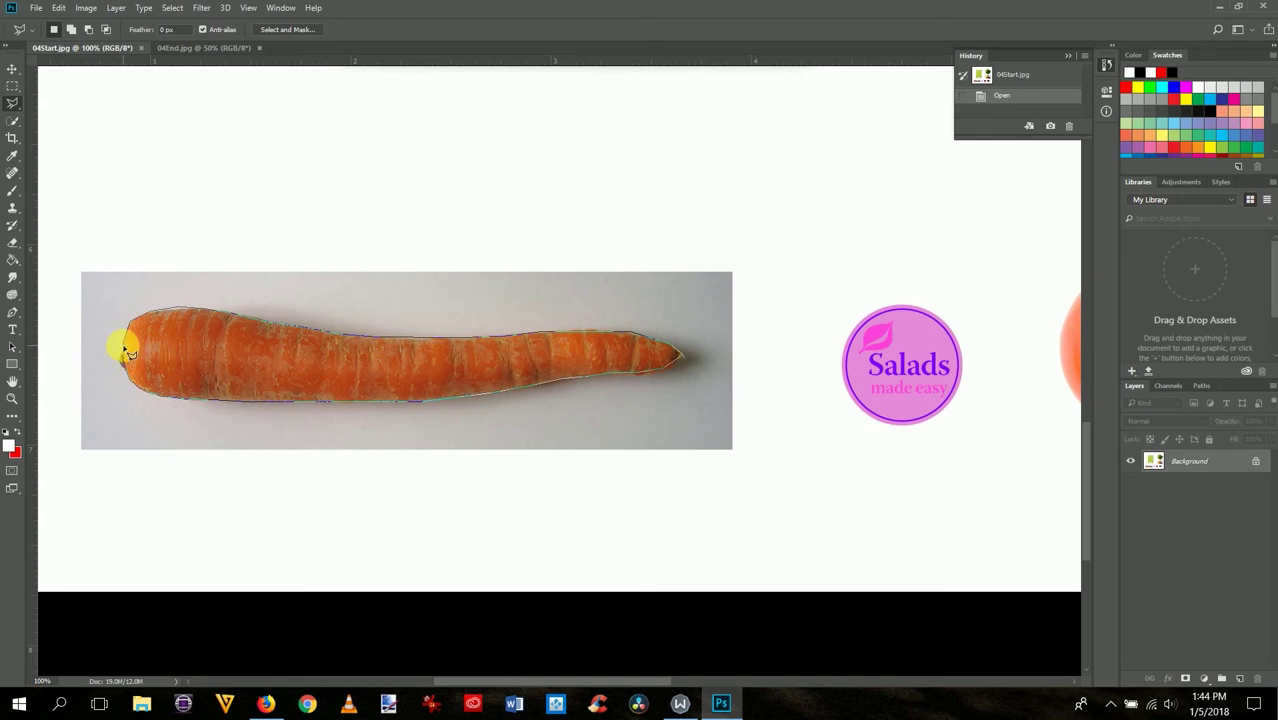
pyautogui.click(127, 351)
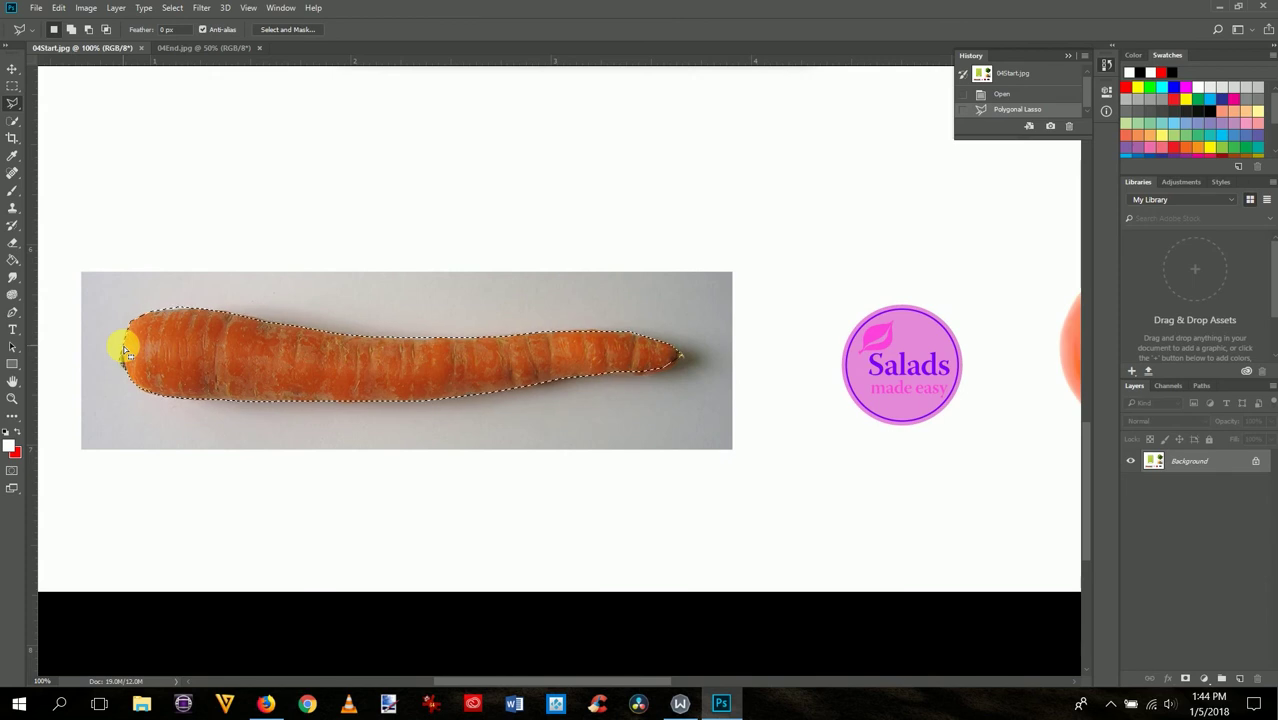
# Step: Copy the selected carrot to a new layer with Layer Via Copy and hide the Background layer
pyautogui.click(116, 8)
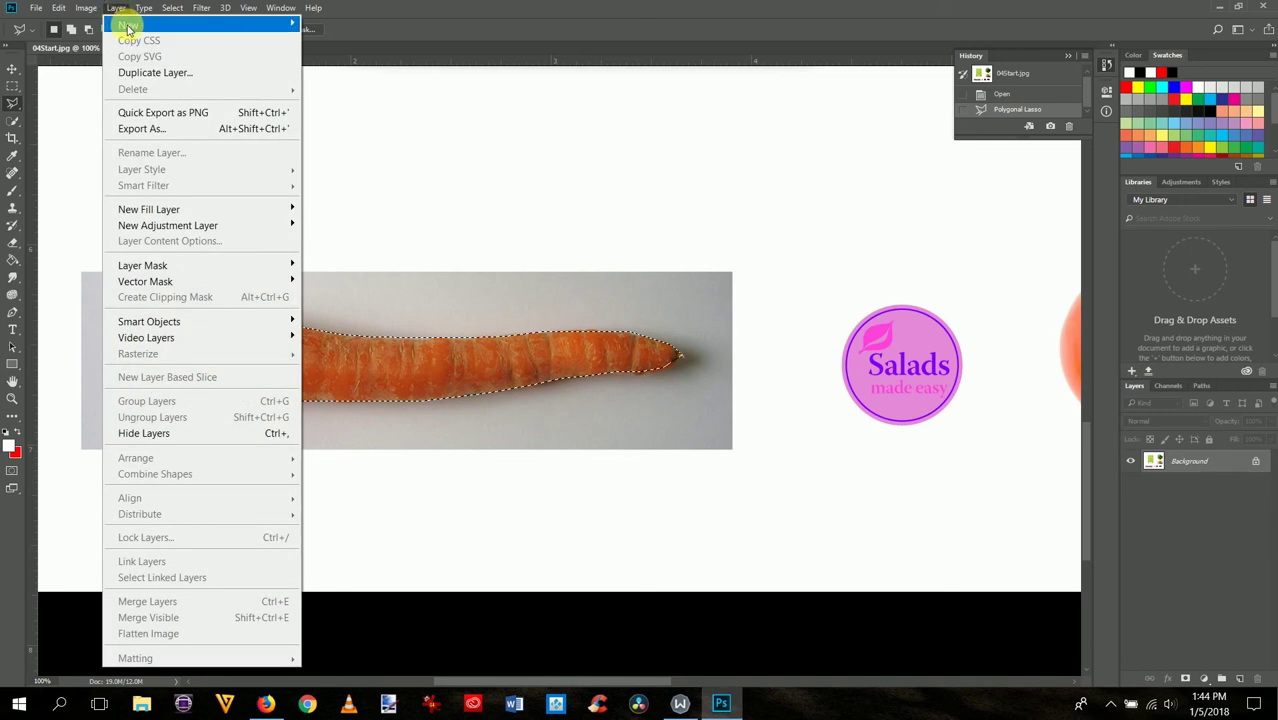
pyautogui.moveTo(127, 28)
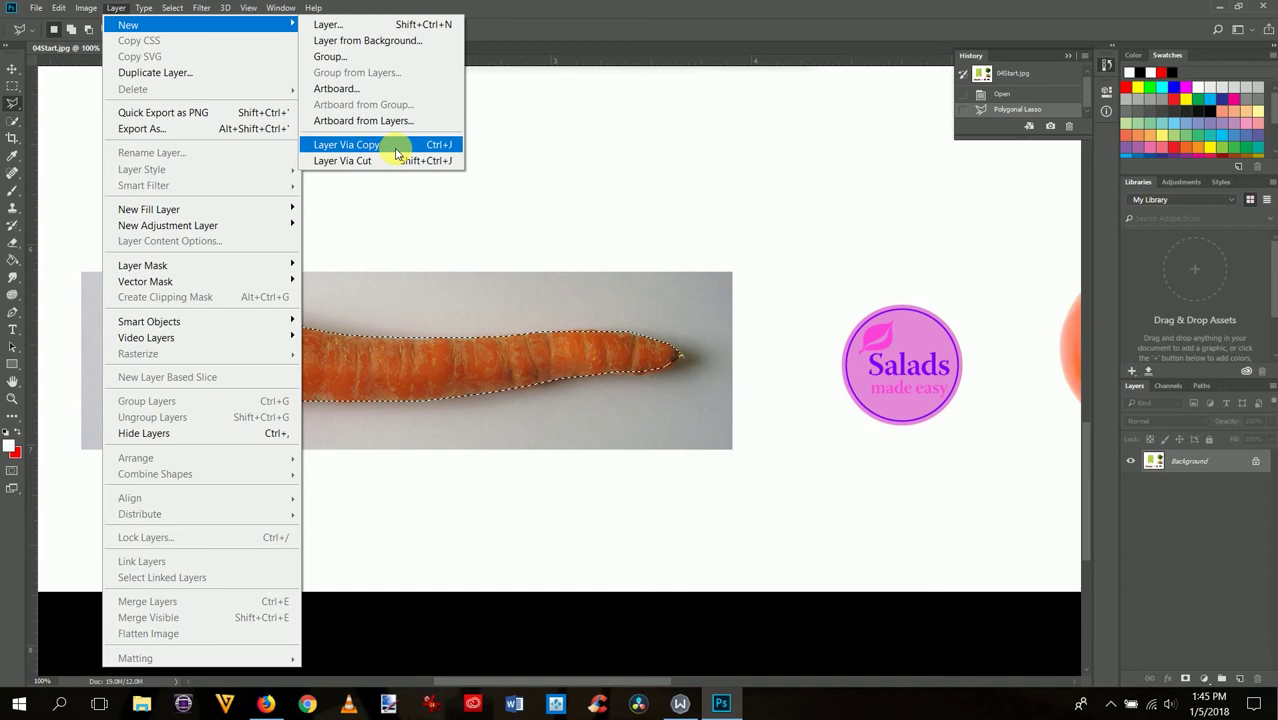
pyautogui.click(397, 148)
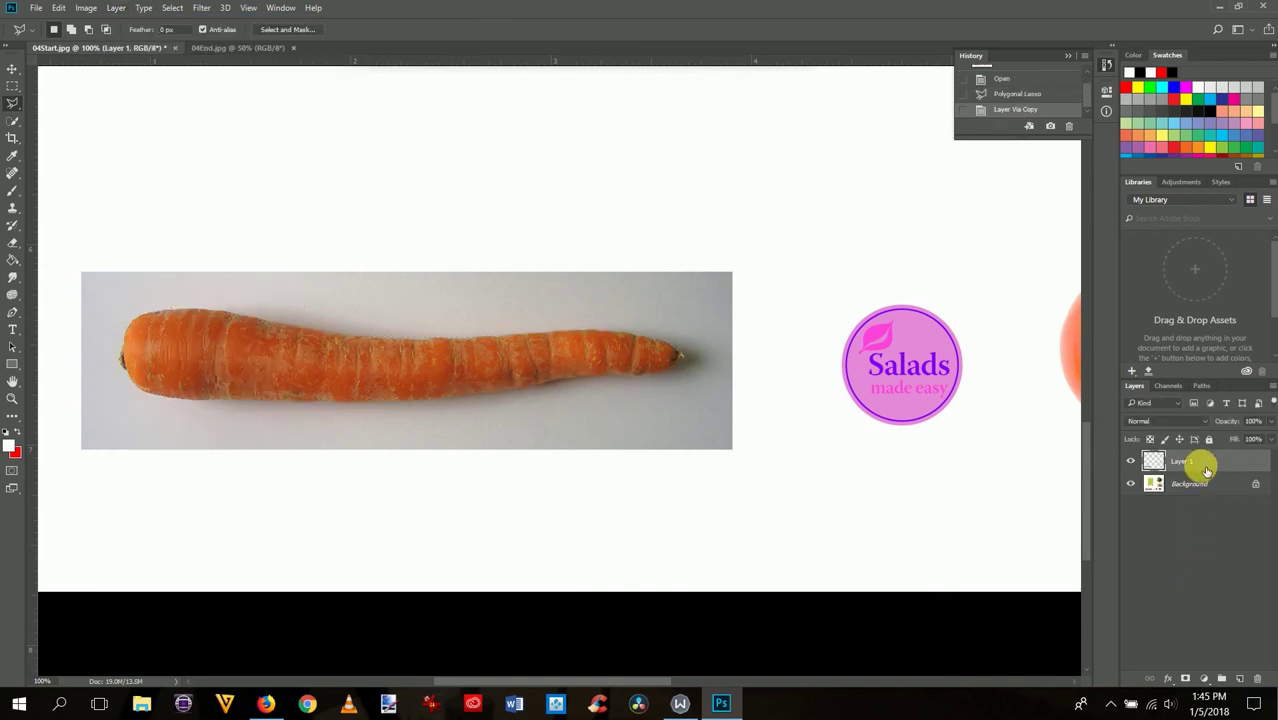
pyautogui.click(1131, 485)
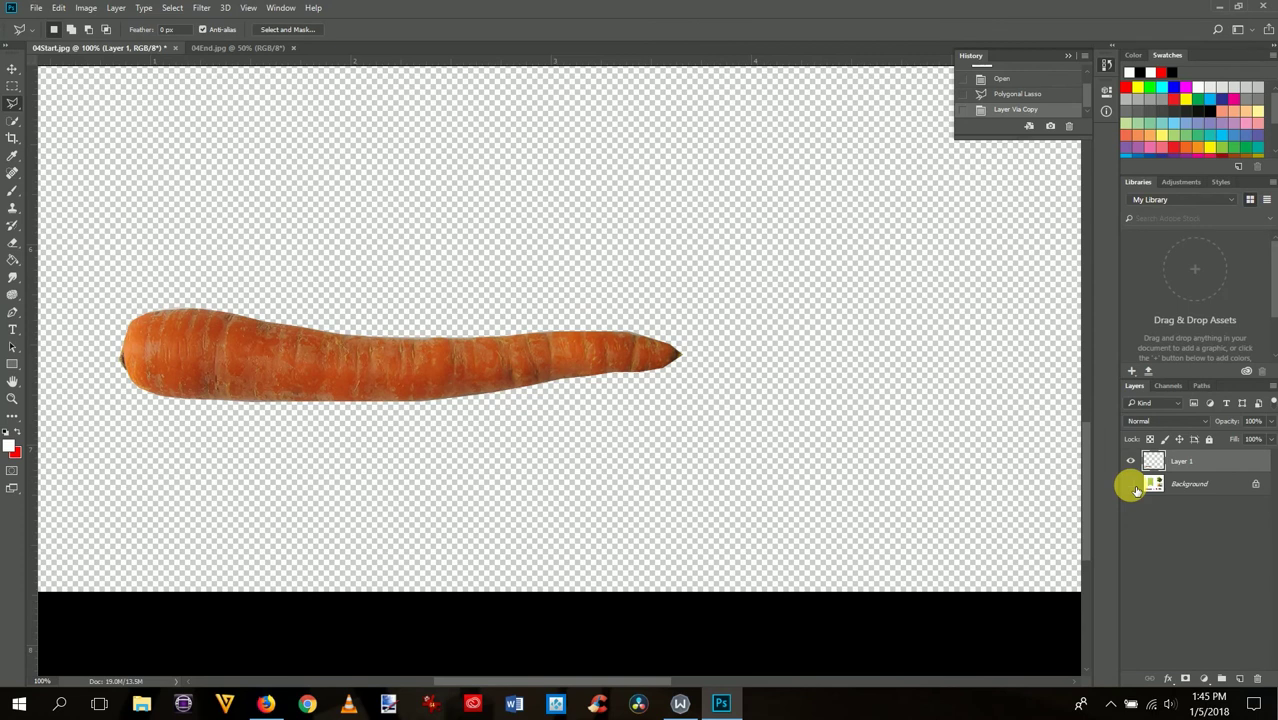
# Step: Show the Background layer again and rename the copied carrot's layer to carrot
pyautogui.click(1133, 487)
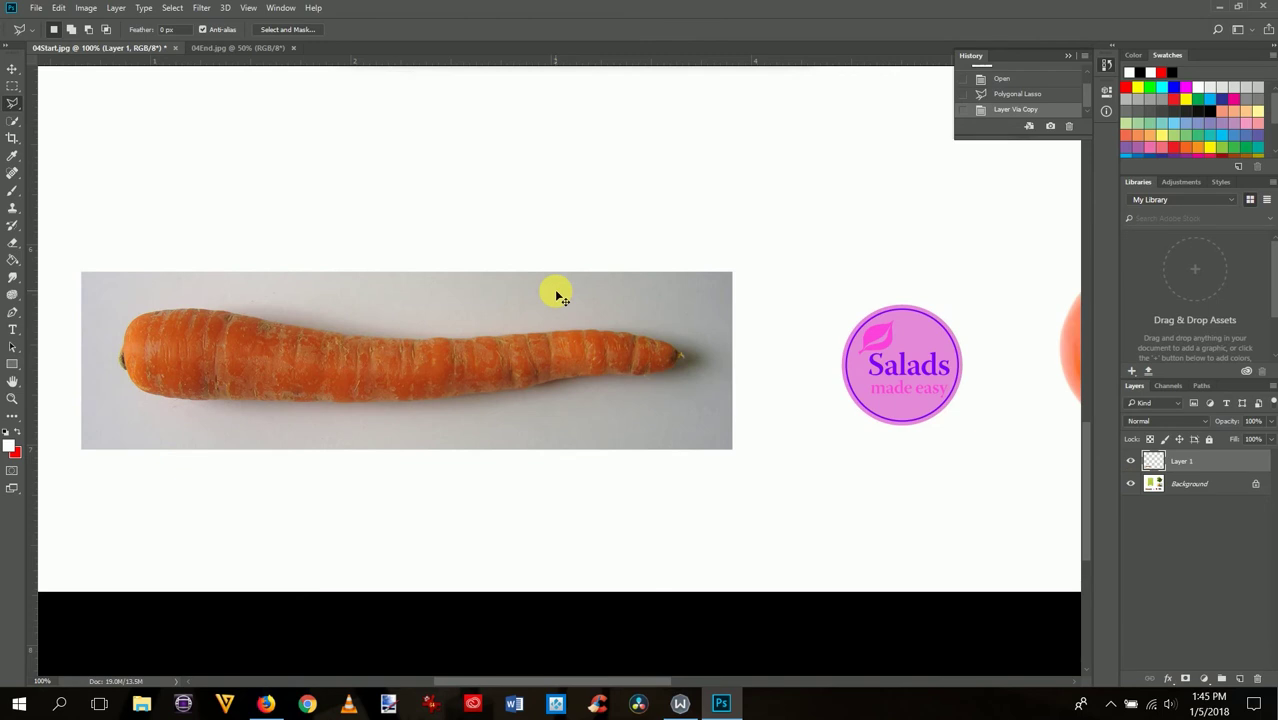
pyautogui.hotkey('ctrl', '0')
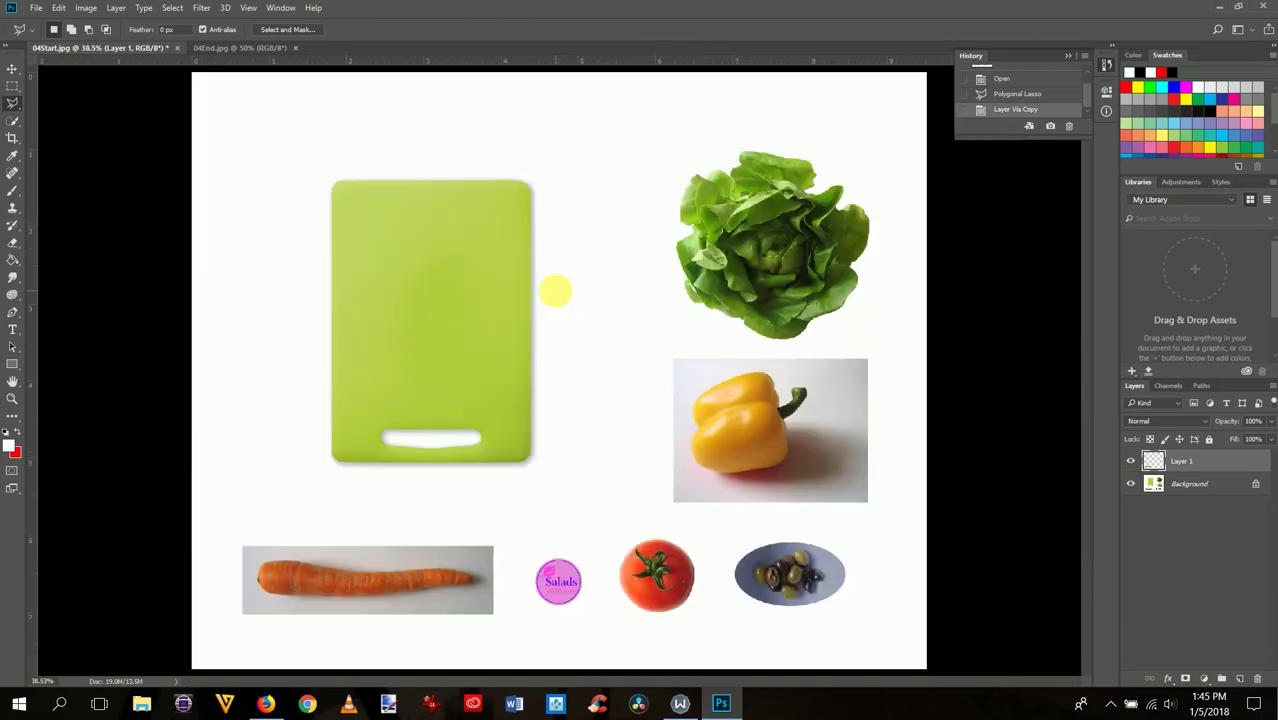
pyautogui.doubleClick(1185, 462)
pyautogui.write('carrot')
pyautogui.press('Return')
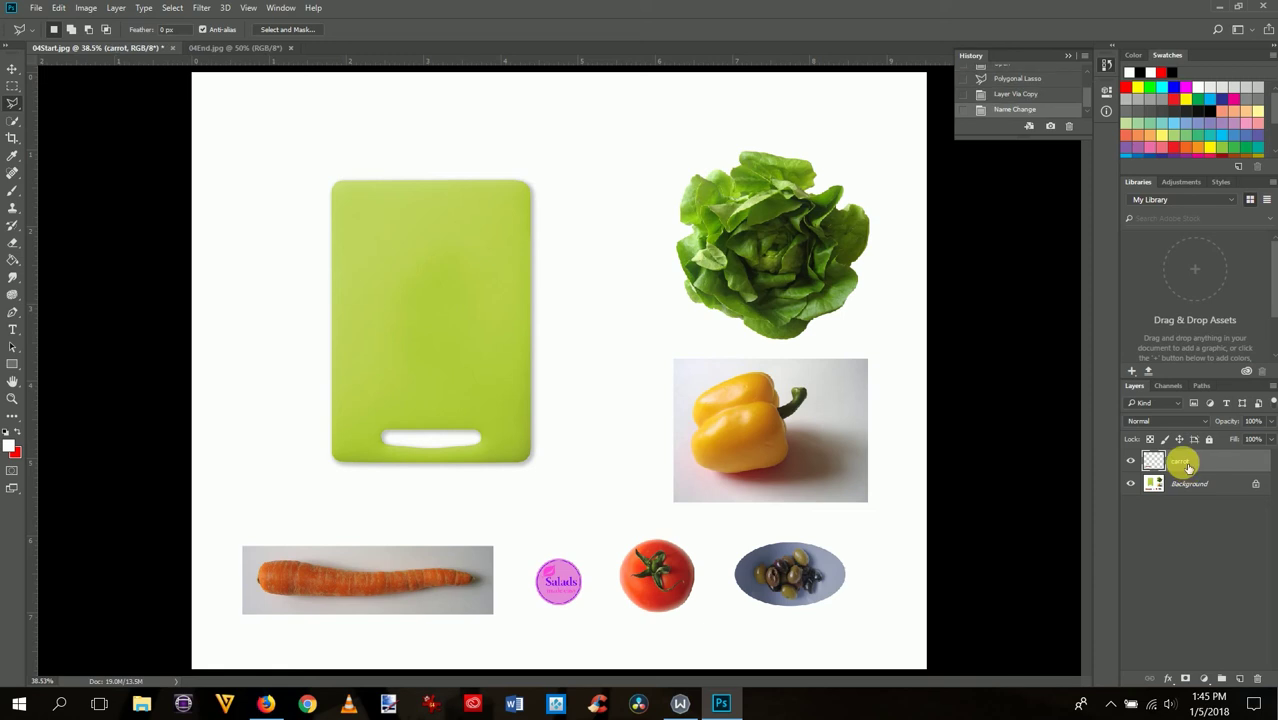
# Step: Move the carrot cutout onto the cutting board just above the handle slot and compare its placement with 04End.jpg
pyautogui.click(16, 72)
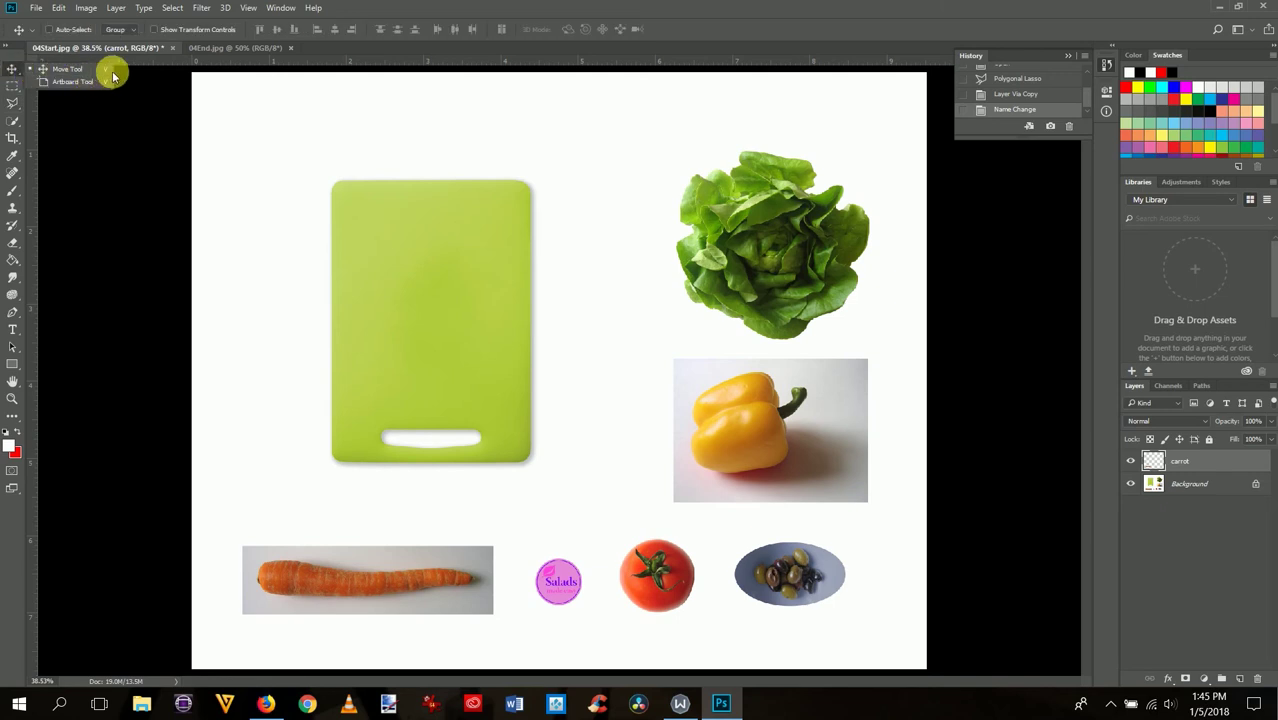
pyautogui.click(66, 69)
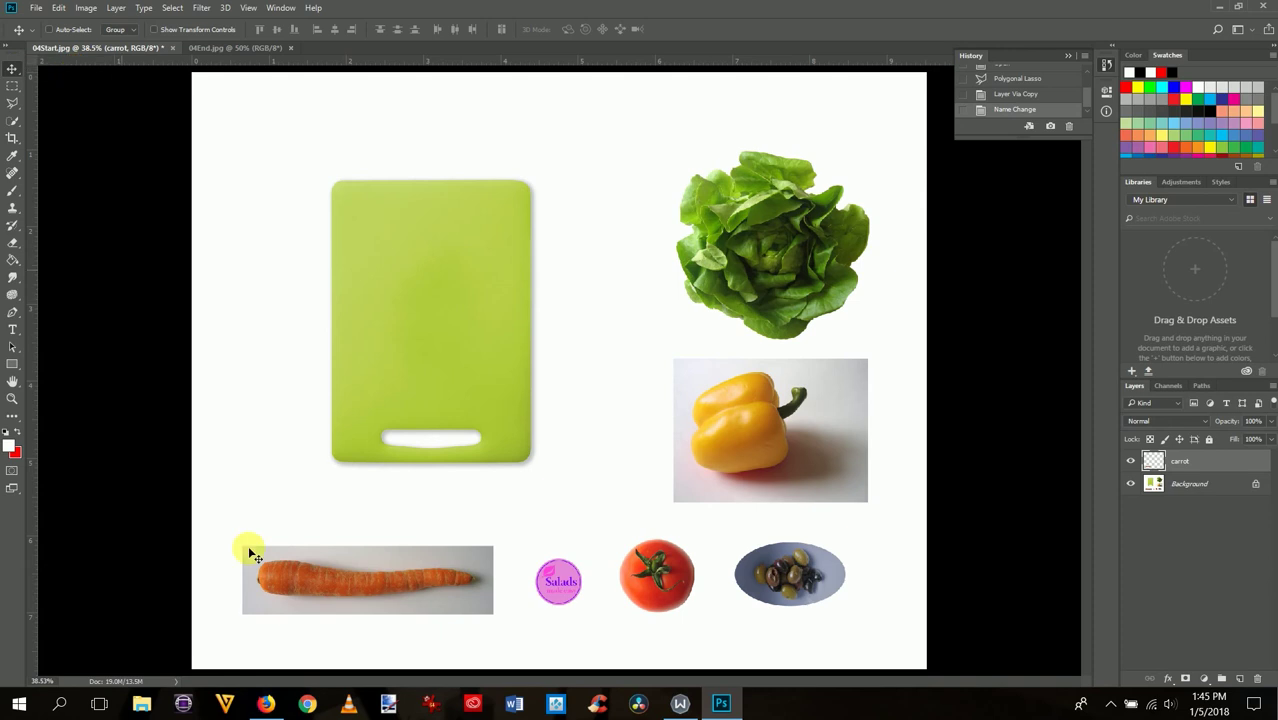
pyautogui.rightClick(306, 582)
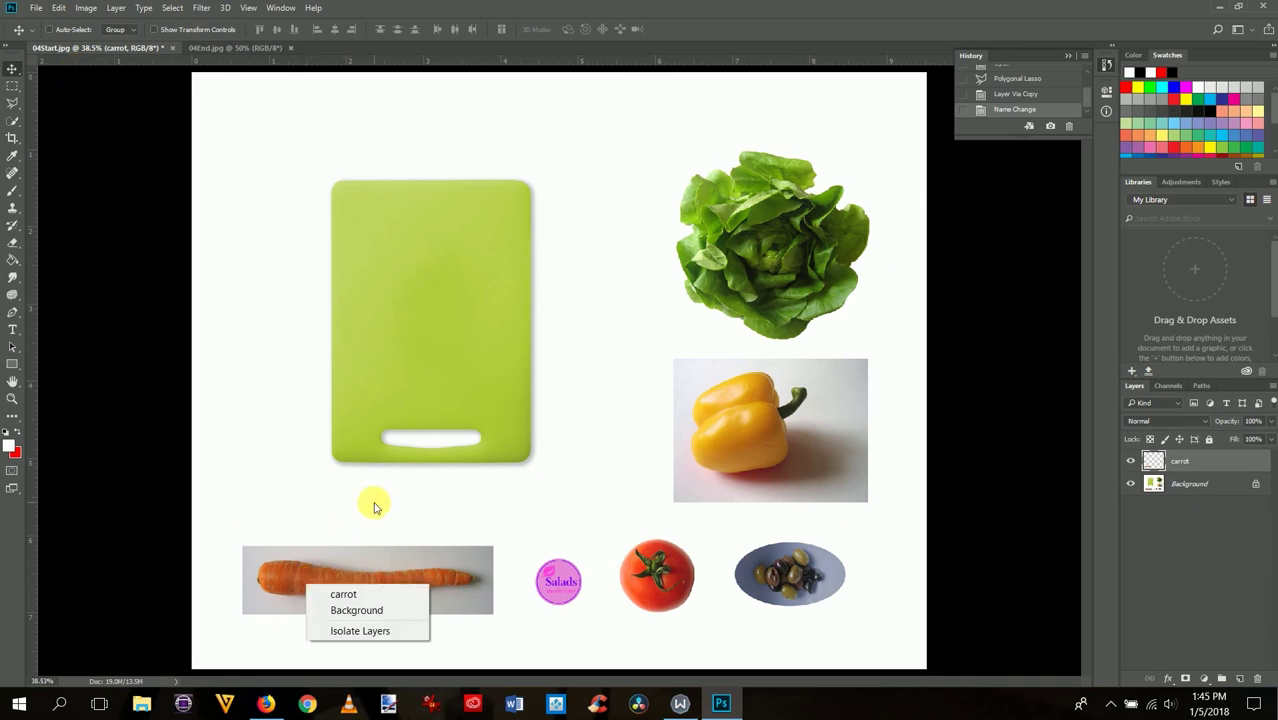
pyautogui.click(296, 578)
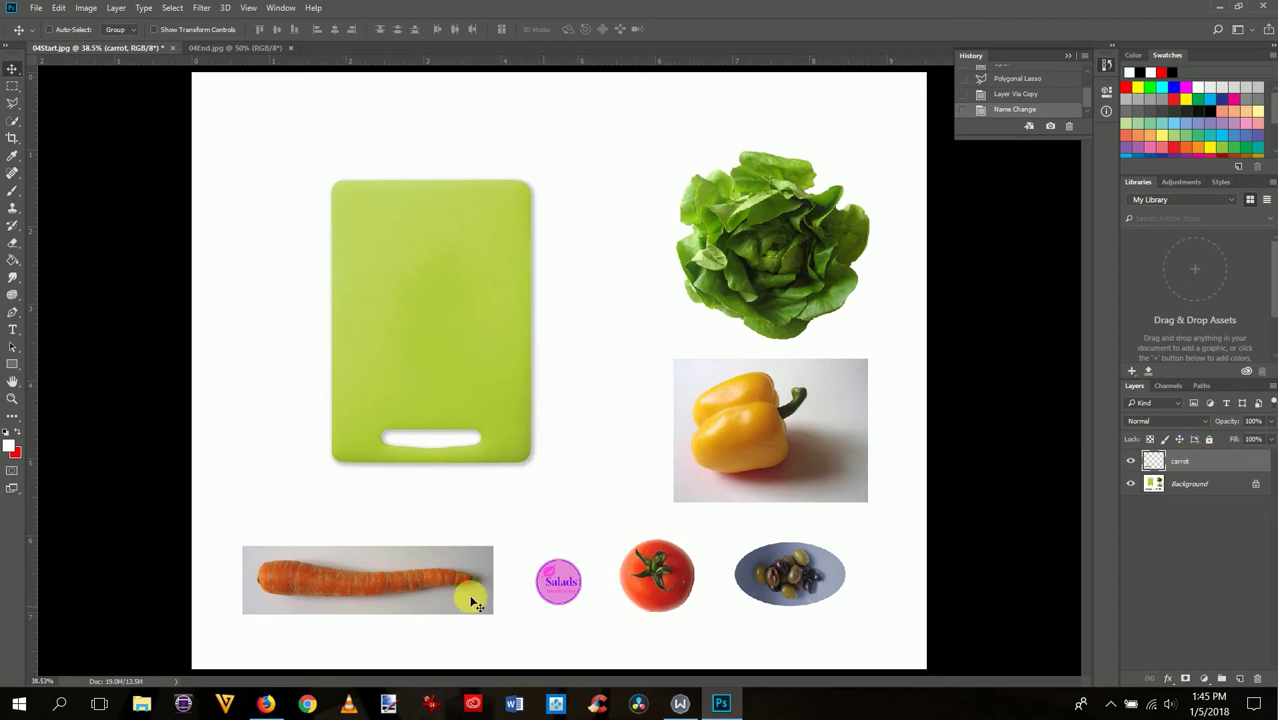
pyautogui.moveTo(396, 596); pyautogui.dragTo(483, 414)
pyautogui.click(262, 48)
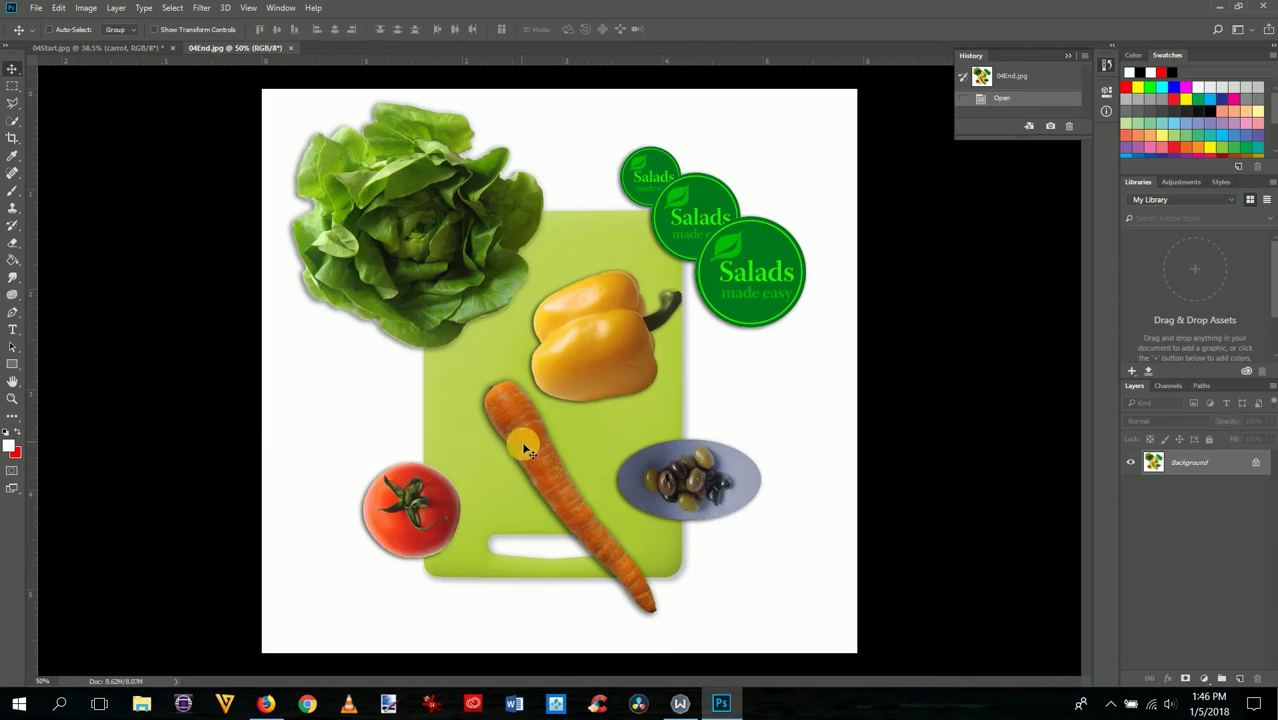
pyautogui.click(99, 49)
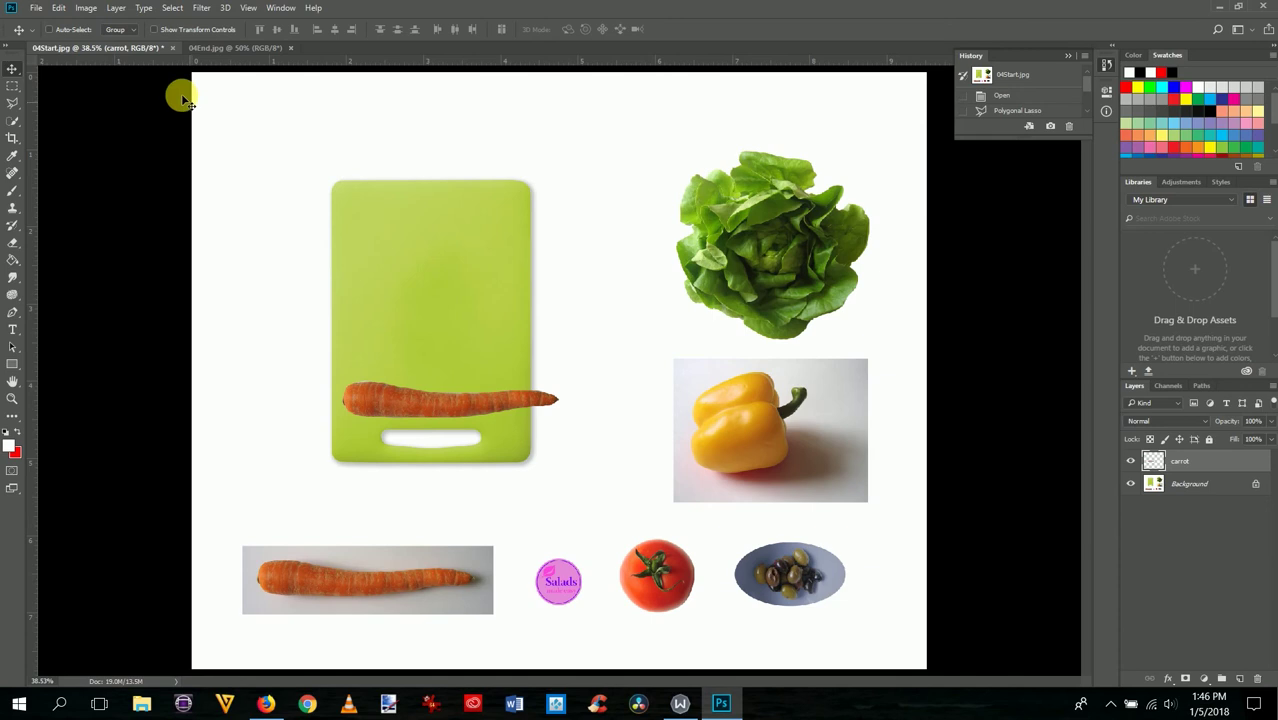
# Step: Free Transform the carrot to about 88% width, 103% height and 65.6° rotation, tip past the board's lower edge, and compare with 04End.jpg
pyautogui.click(58, 10)
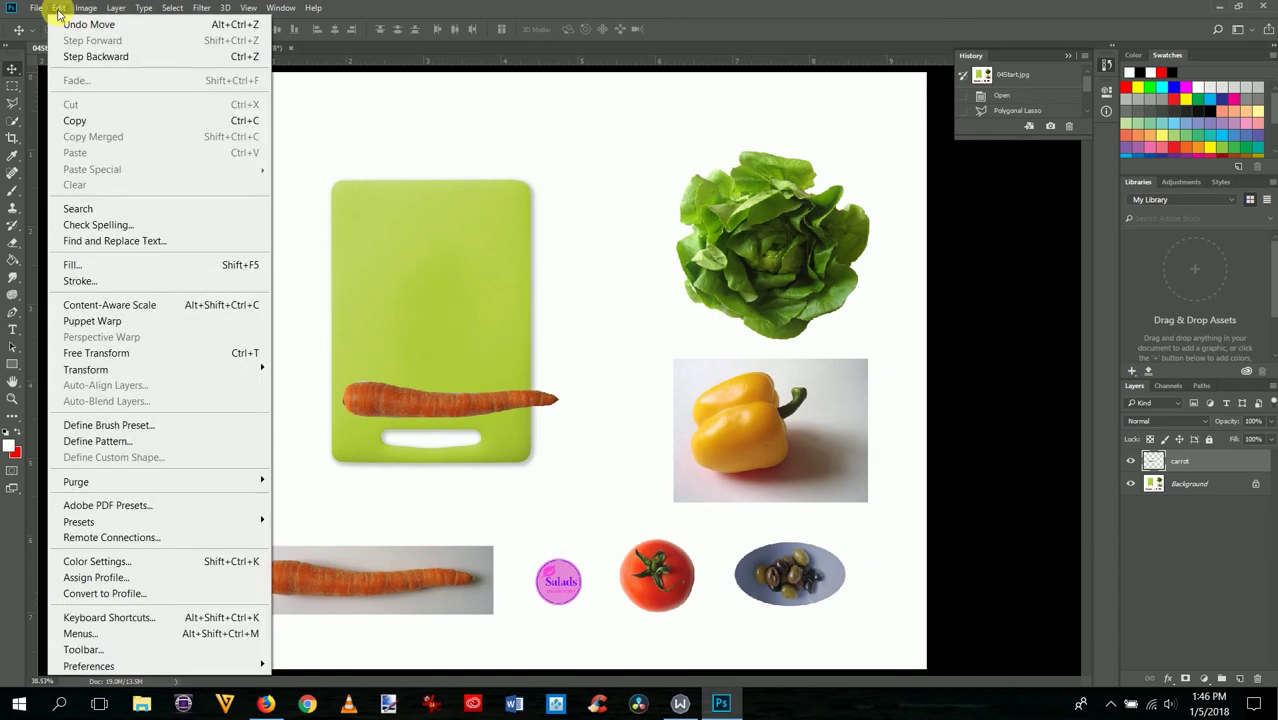
pyautogui.click(195, 358)
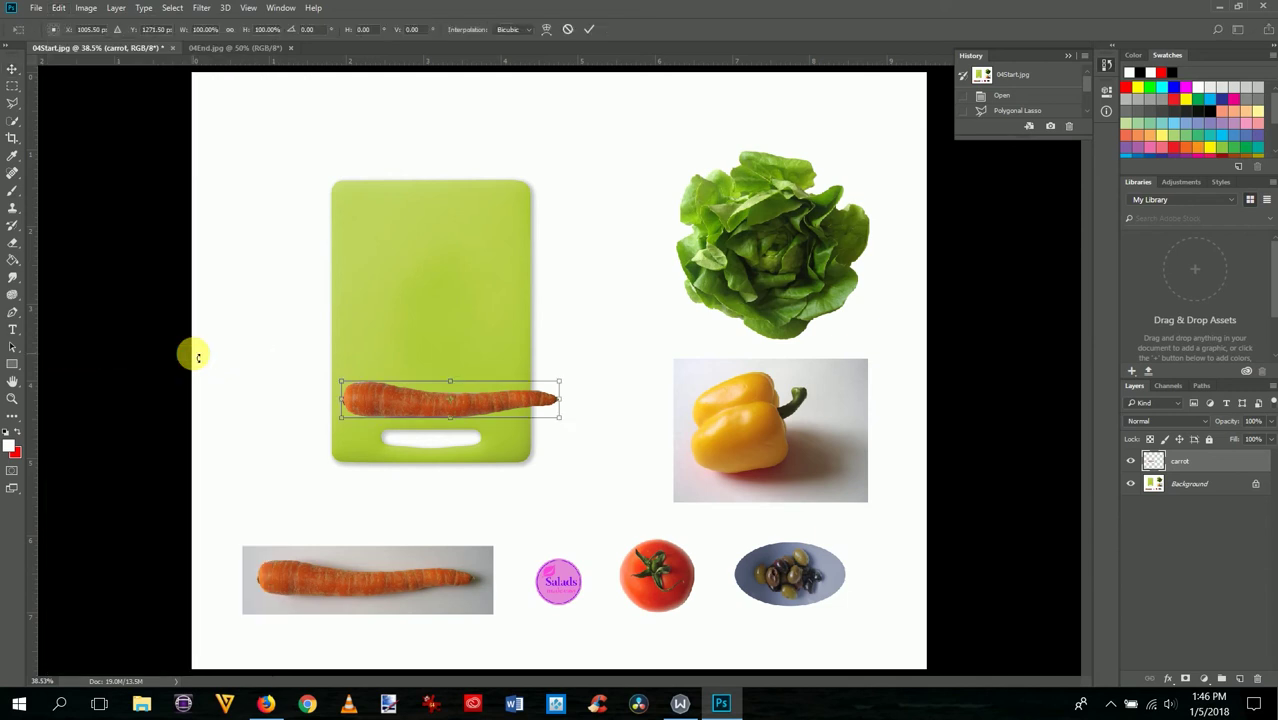
pyautogui.rightClick(559, 380)
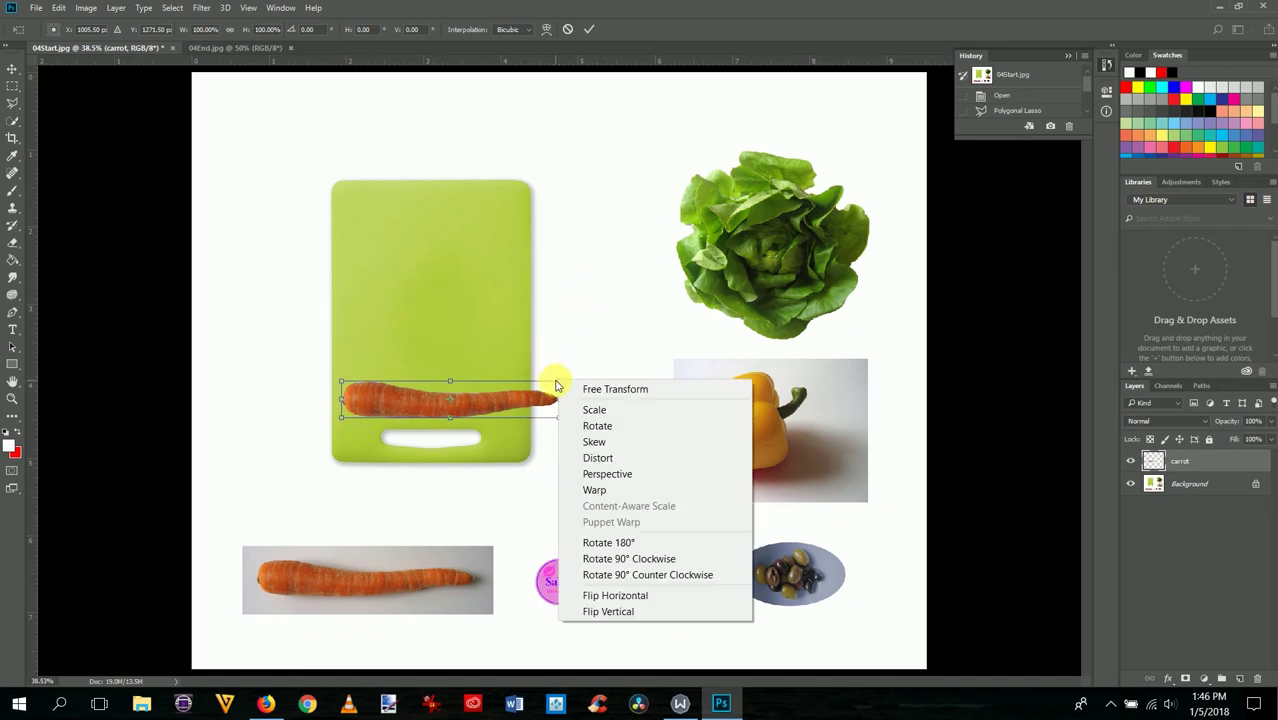
pyautogui.click(558, 377)
pyautogui.moveTo(562, 377)
pyautogui.mouseDown()
pyautogui.moveTo(586, 312)
pyautogui.moveTo(693, 337)
pyautogui.moveTo(639, 448)
pyautogui.moveTo(568, 341)
pyautogui.moveTo(594, 349)
pyautogui.moveTo(694, 323)
pyautogui.moveTo(607, 352)
pyautogui.moveTo(522, 359)
pyautogui.moveTo(576, 364)
pyautogui.moveTo(553, 376)
pyautogui.mouseUp()
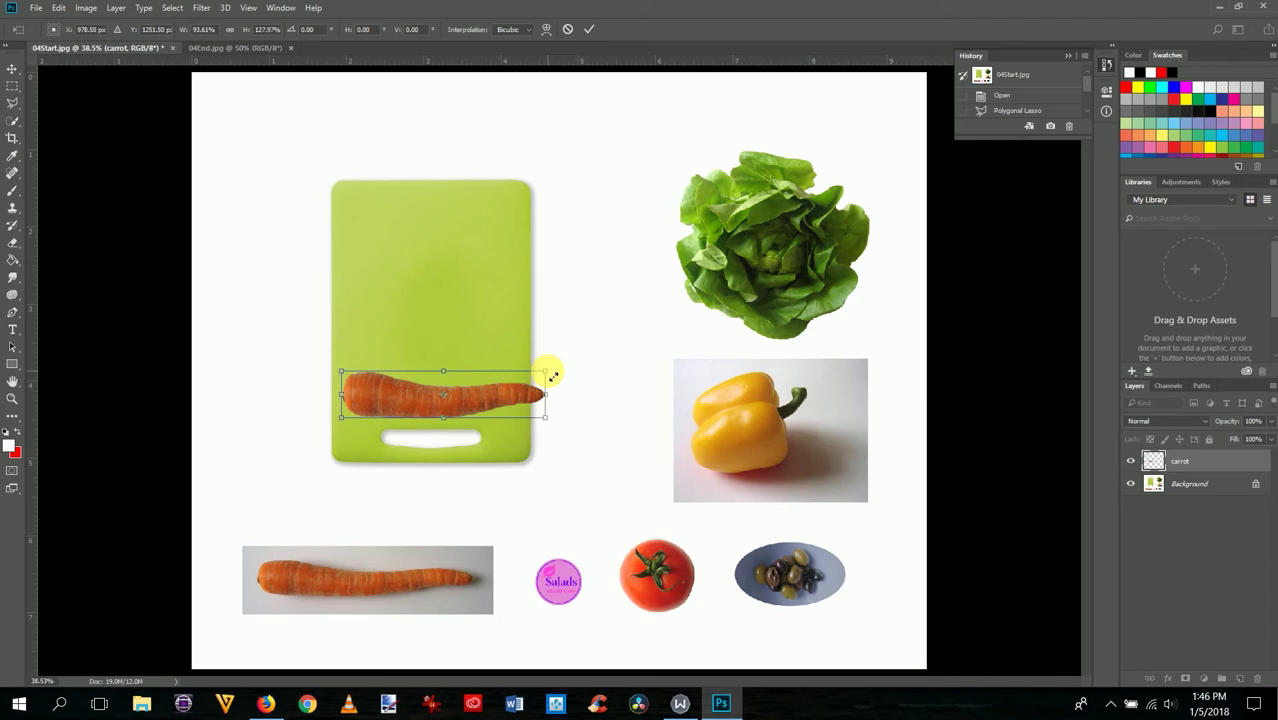
pyautogui.moveTo(553, 376); pyautogui.dragTo(545, 389)
pyautogui.moveTo(545, 396); pyautogui.dragTo(464, 567)
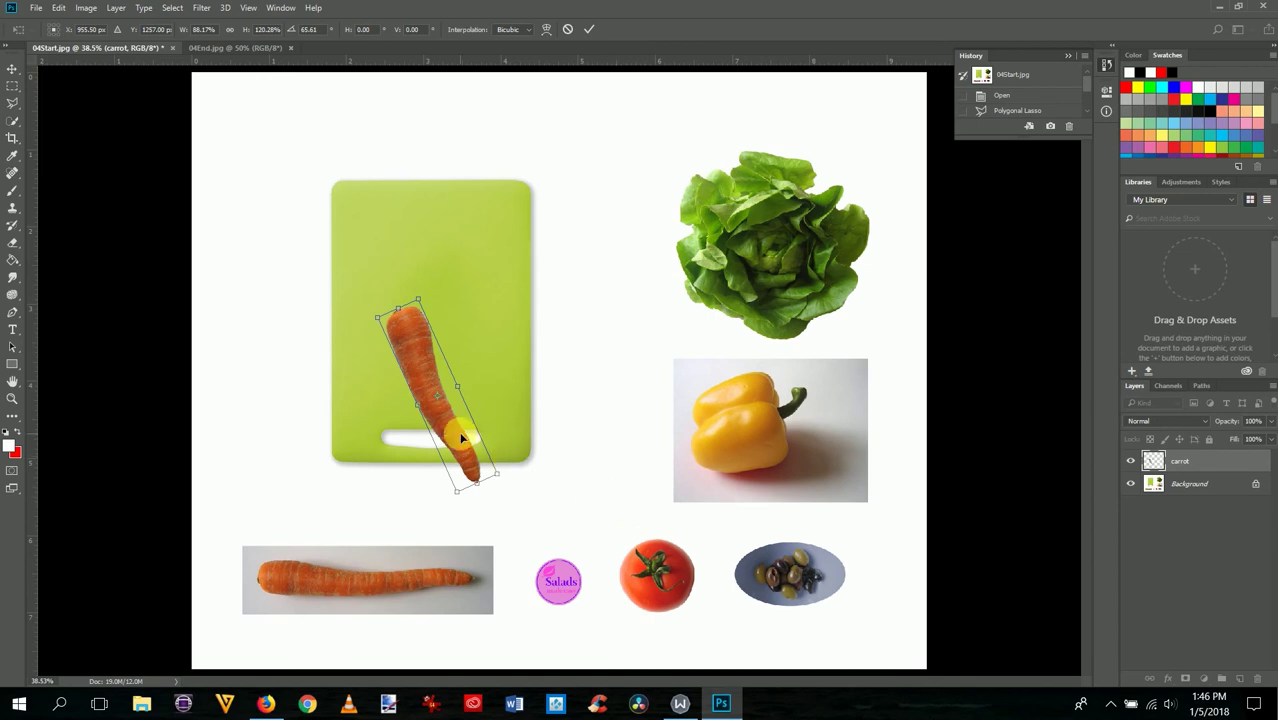
pyautogui.moveTo(462, 436); pyautogui.dragTo(475, 398)
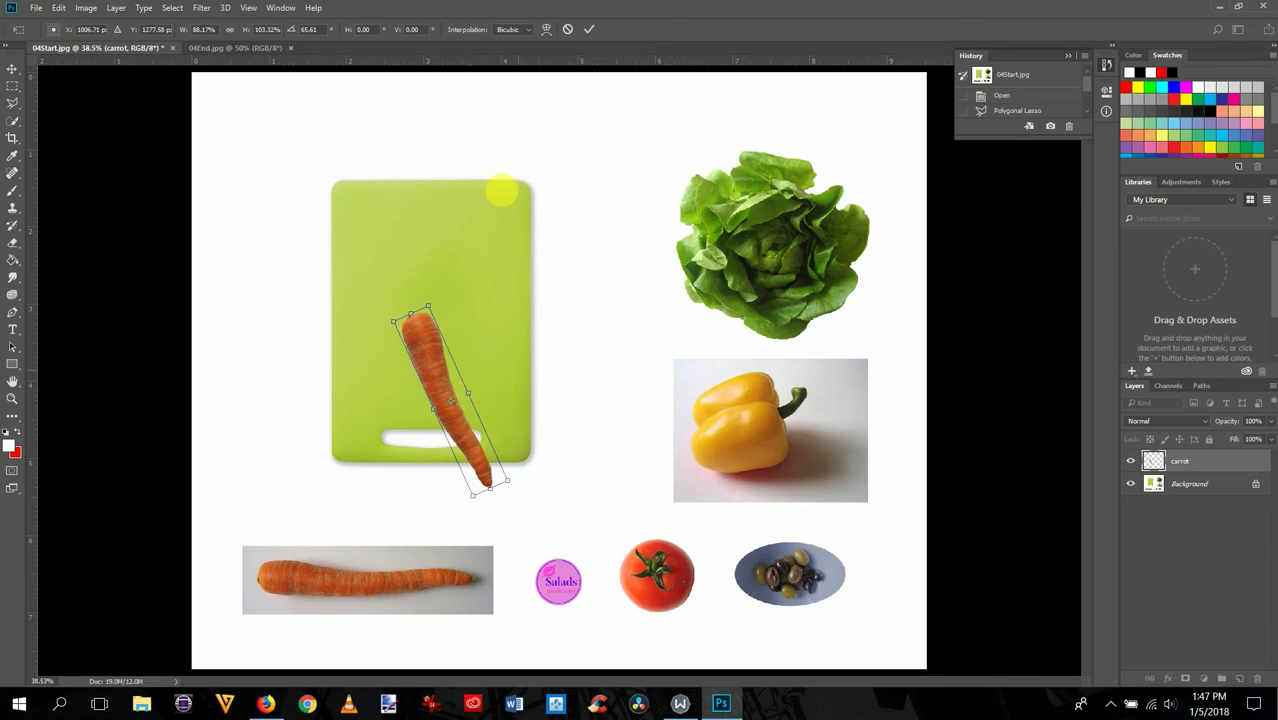
pyautogui.click(591, 30)
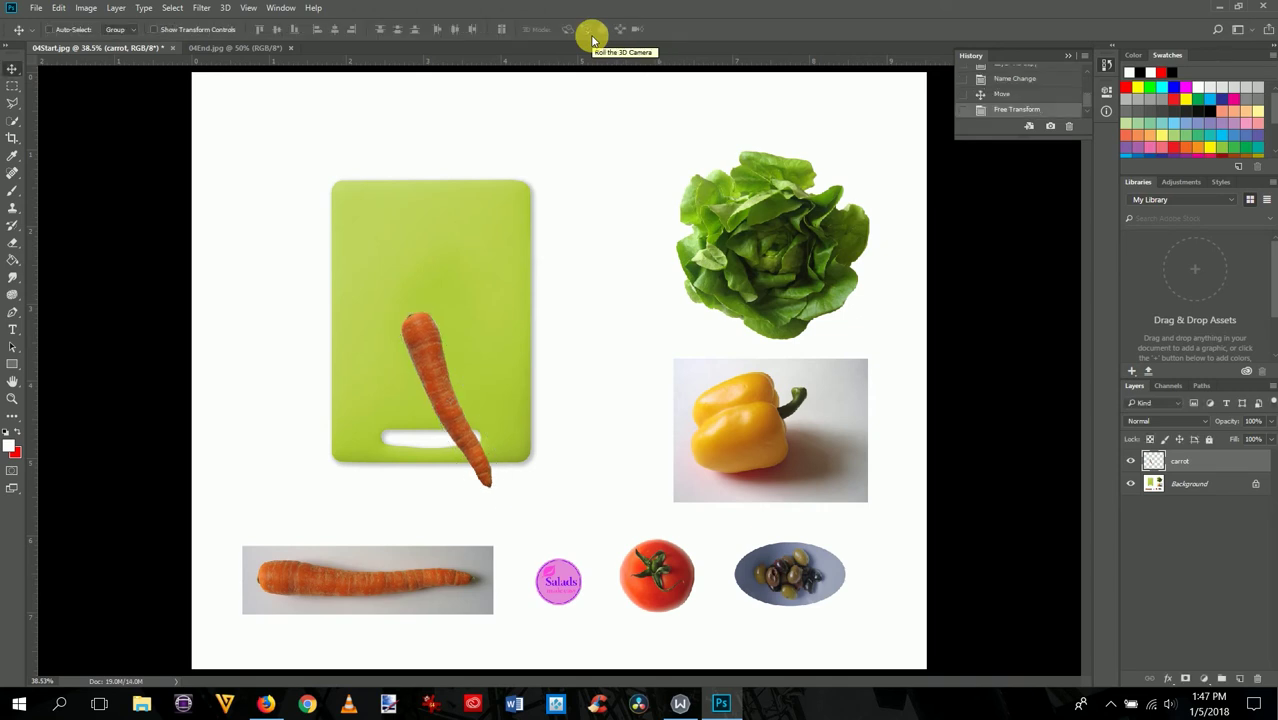
pyautogui.click(244, 48)
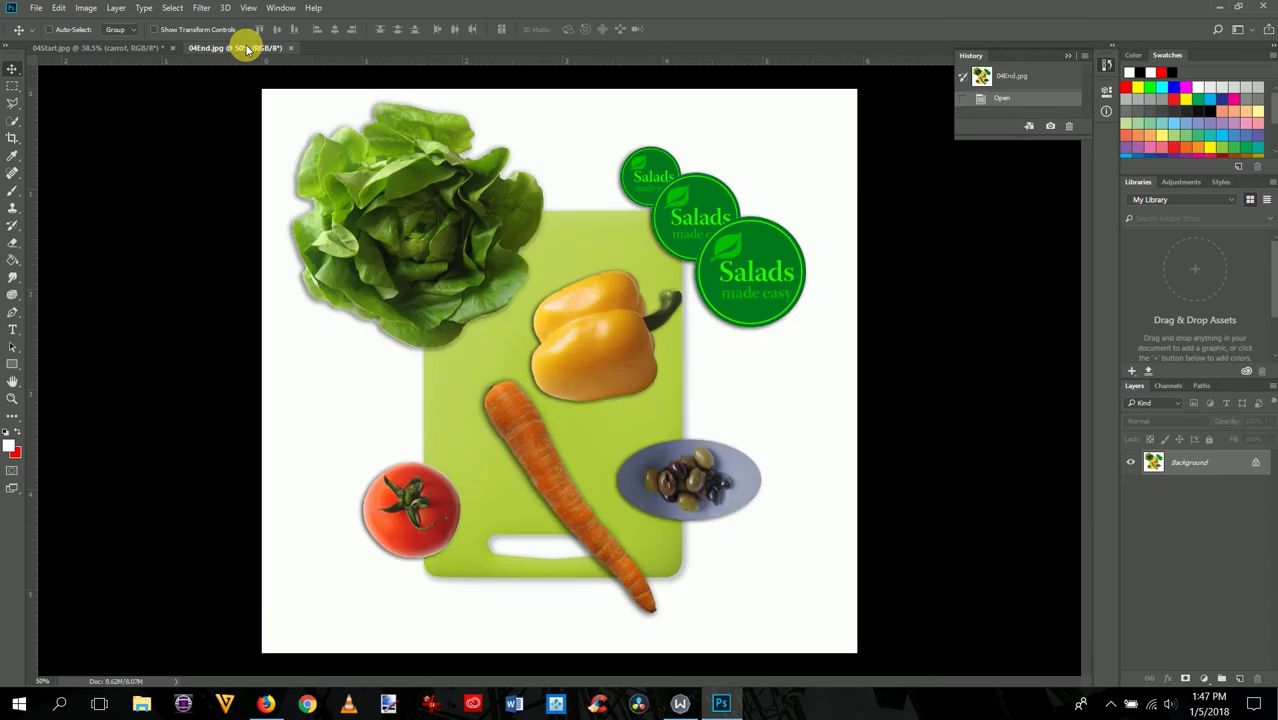
pyautogui.click(108, 49)
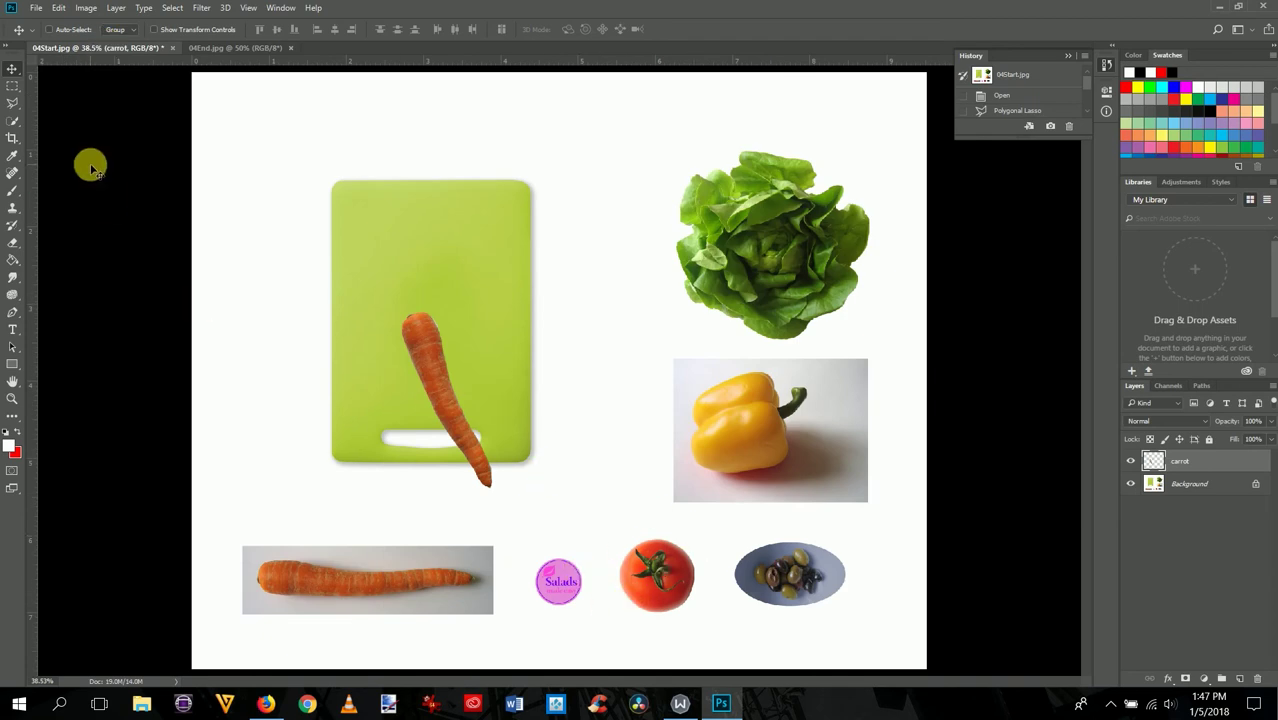
# Step: Activate the Quick Selection Tool in 04Start.jpg and enlarge its brush to 100 pixels
pyautogui.click(15, 122)
pyautogui.click(16, 123)
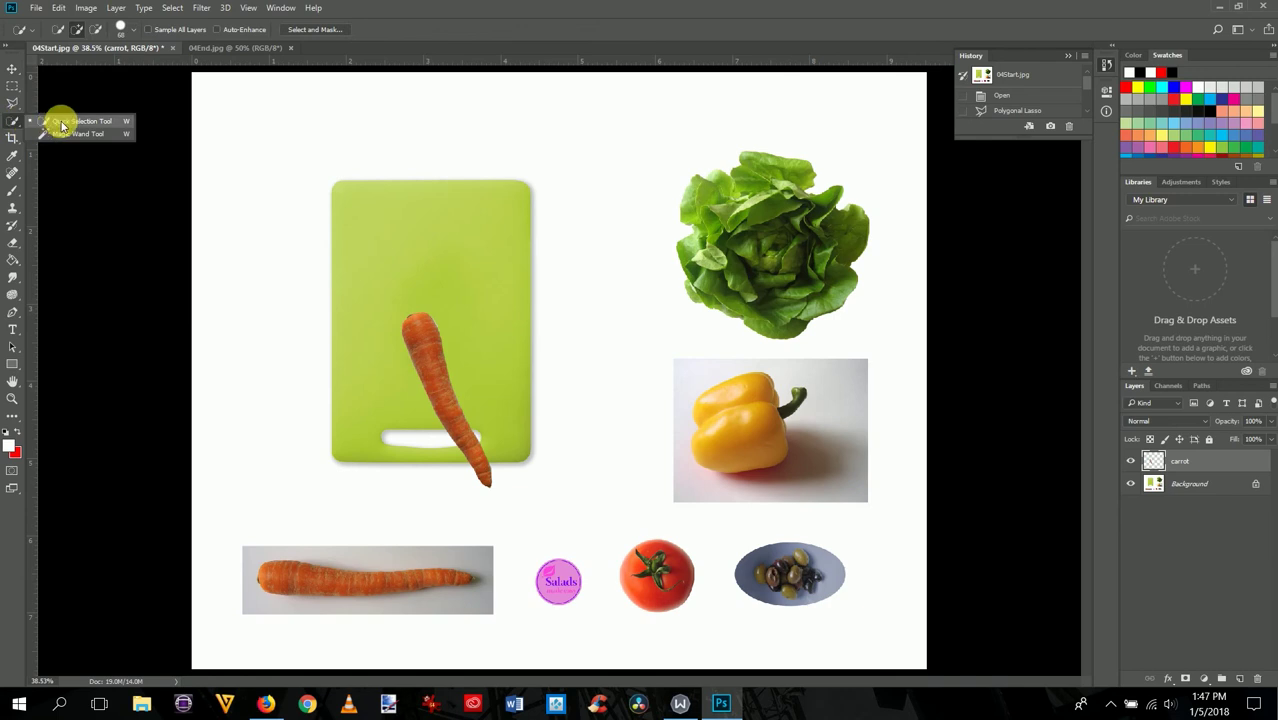
pyautogui.click(62, 122)
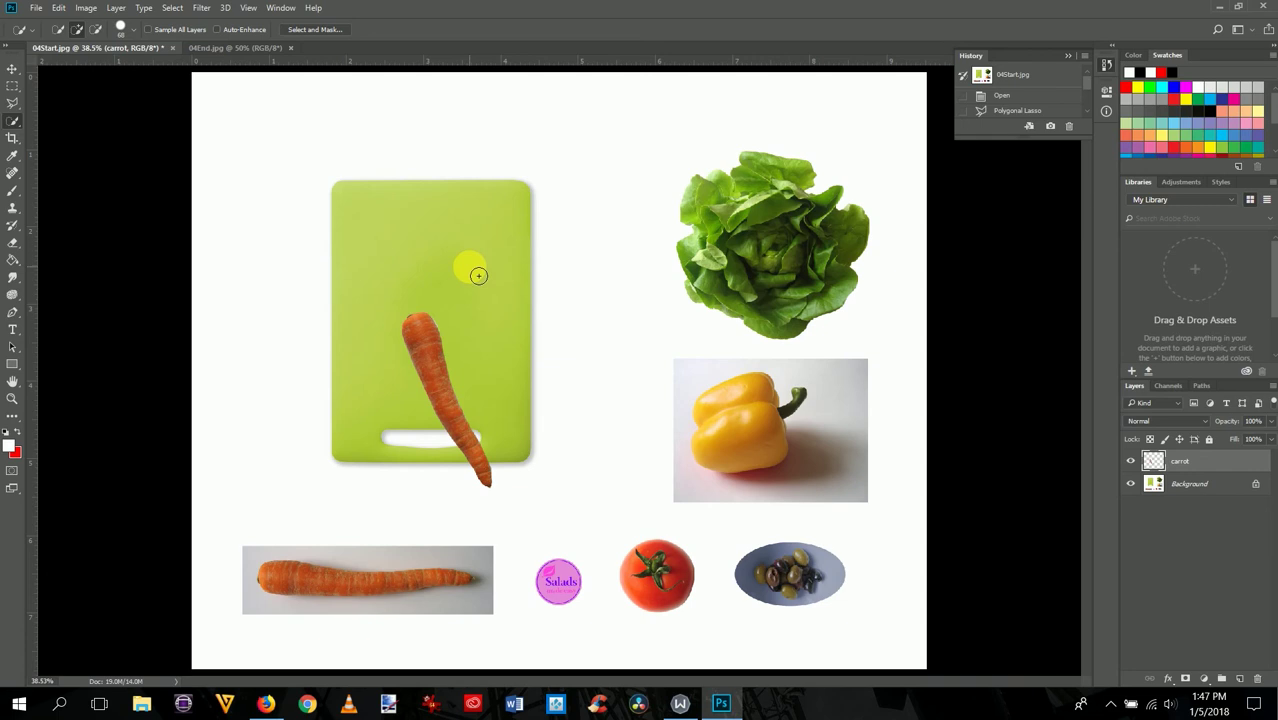
pyautogui.press(']')
pyautogui.press(']')
pyautogui.press(']')
pyautogui.press(']')
pyautogui.press(']')
pyautogui.press(']')
pyautogui.press(']')
pyautogui.press('[')
pyautogui.press(']')
pyautogui.press(']')
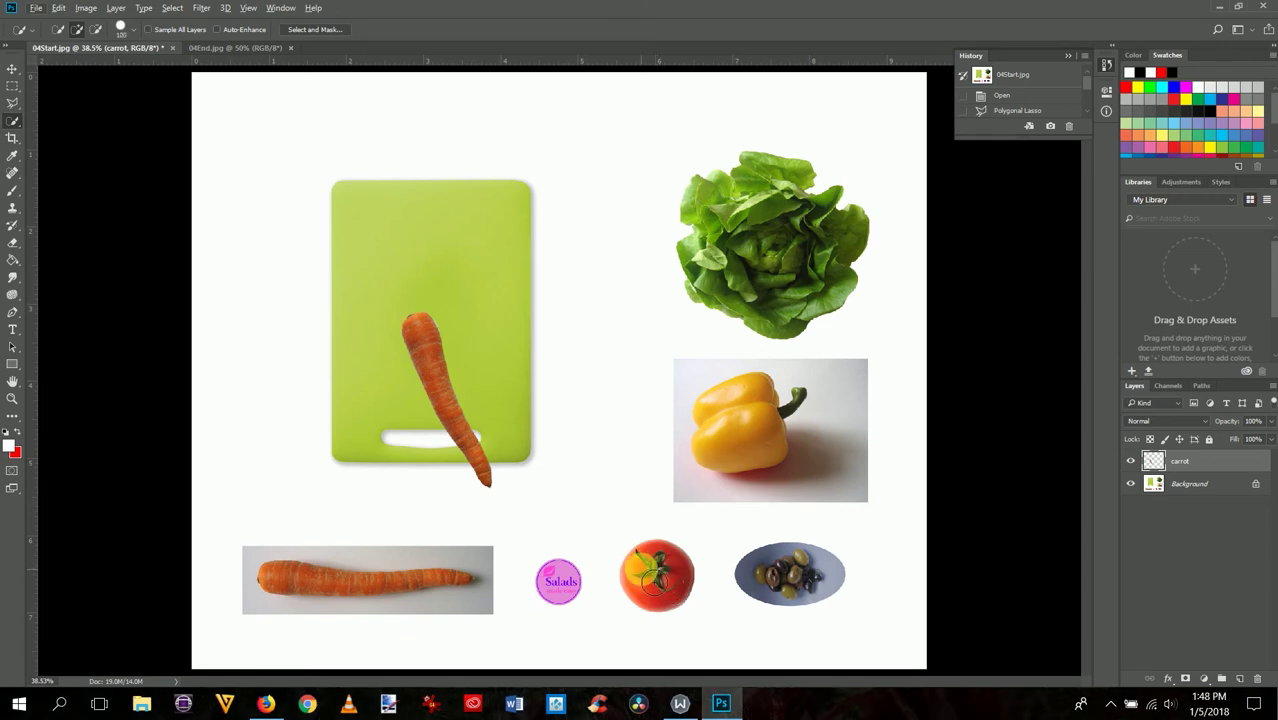
# Step: Check the Background layer's content by toggling its visibility, make it active, and select the whole tomato with Quick Selection
pyautogui.click(1130, 487)
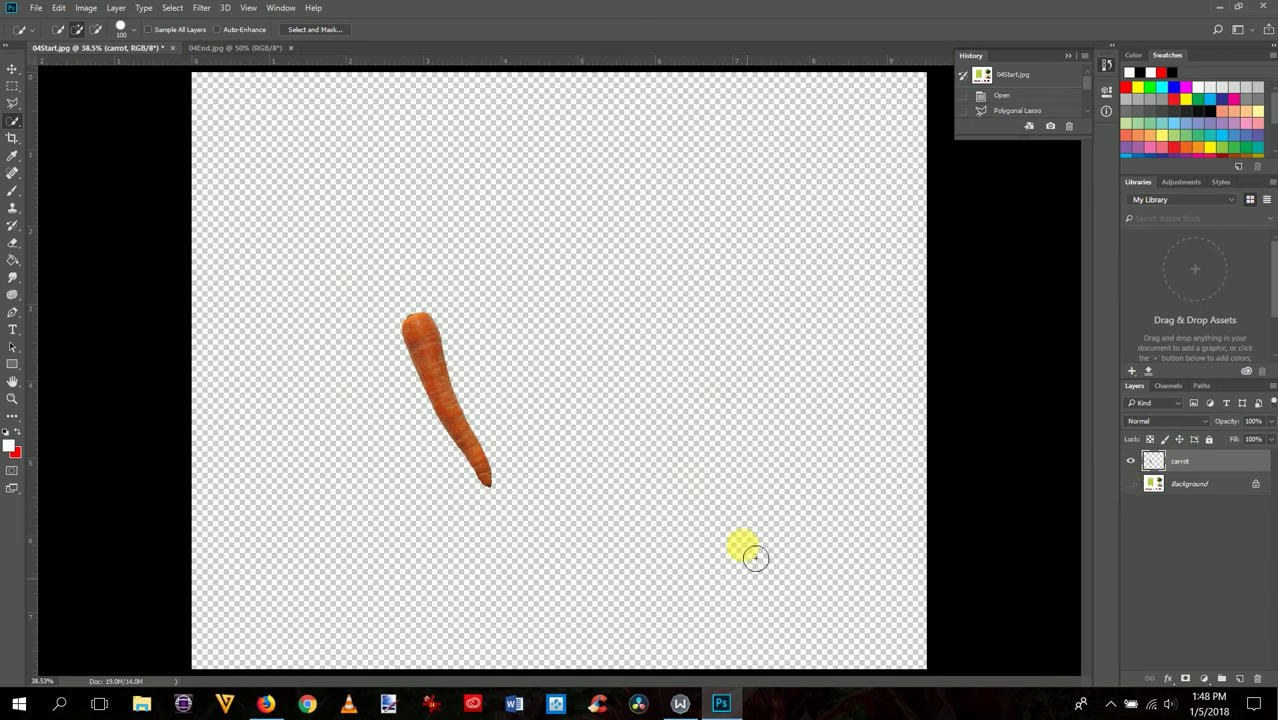
pyautogui.click(1131, 484)
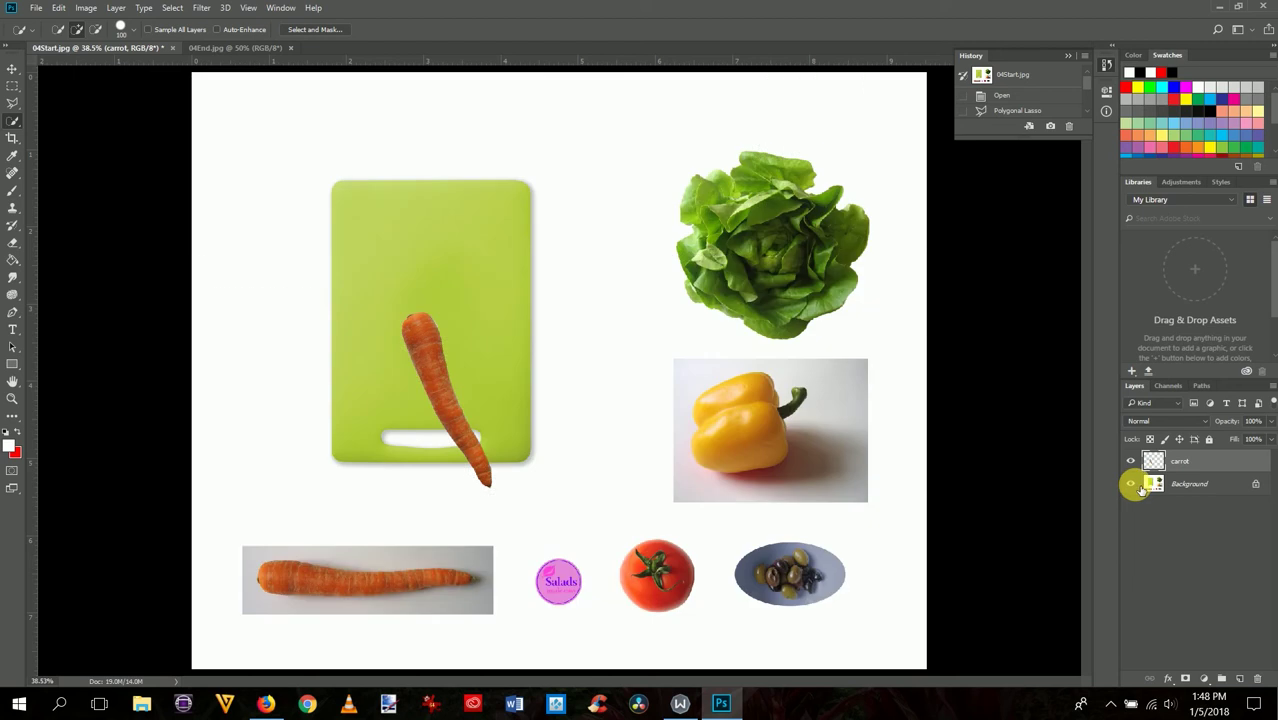
pyautogui.click(1195, 485)
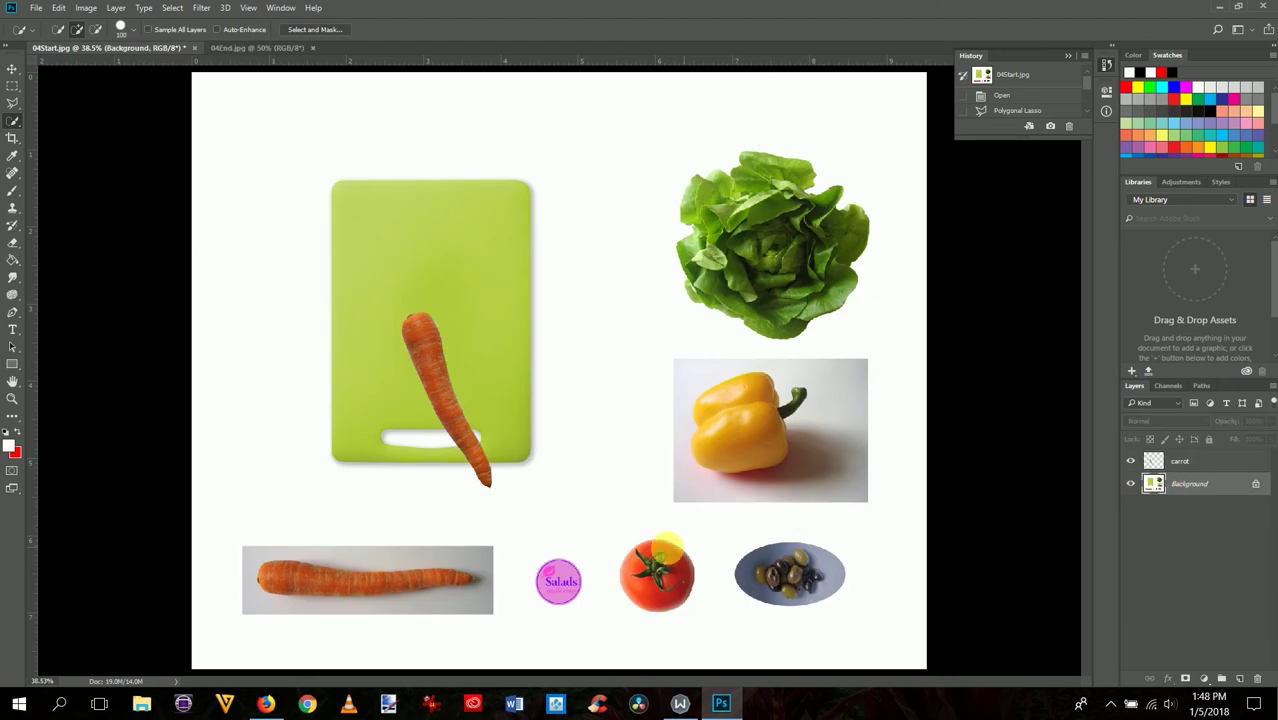
pyautogui.click(668, 572)
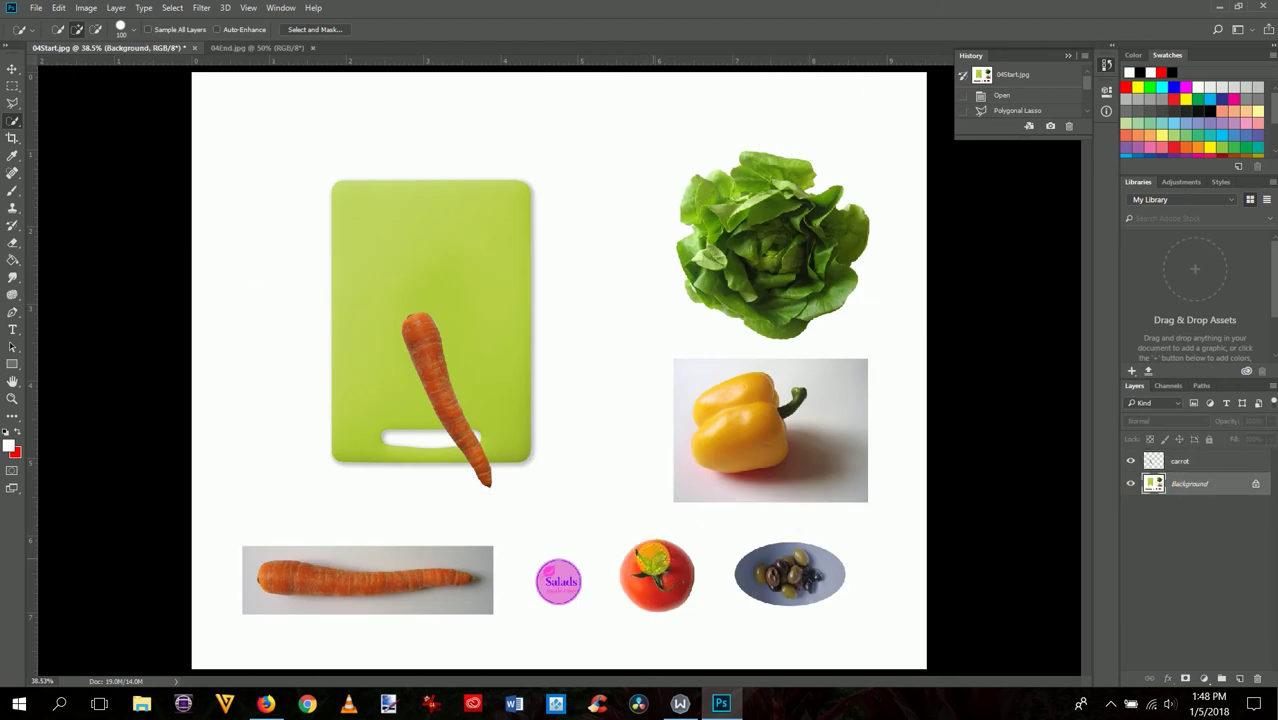
pyautogui.moveTo(668, 572); pyautogui.dragTo(681, 610)
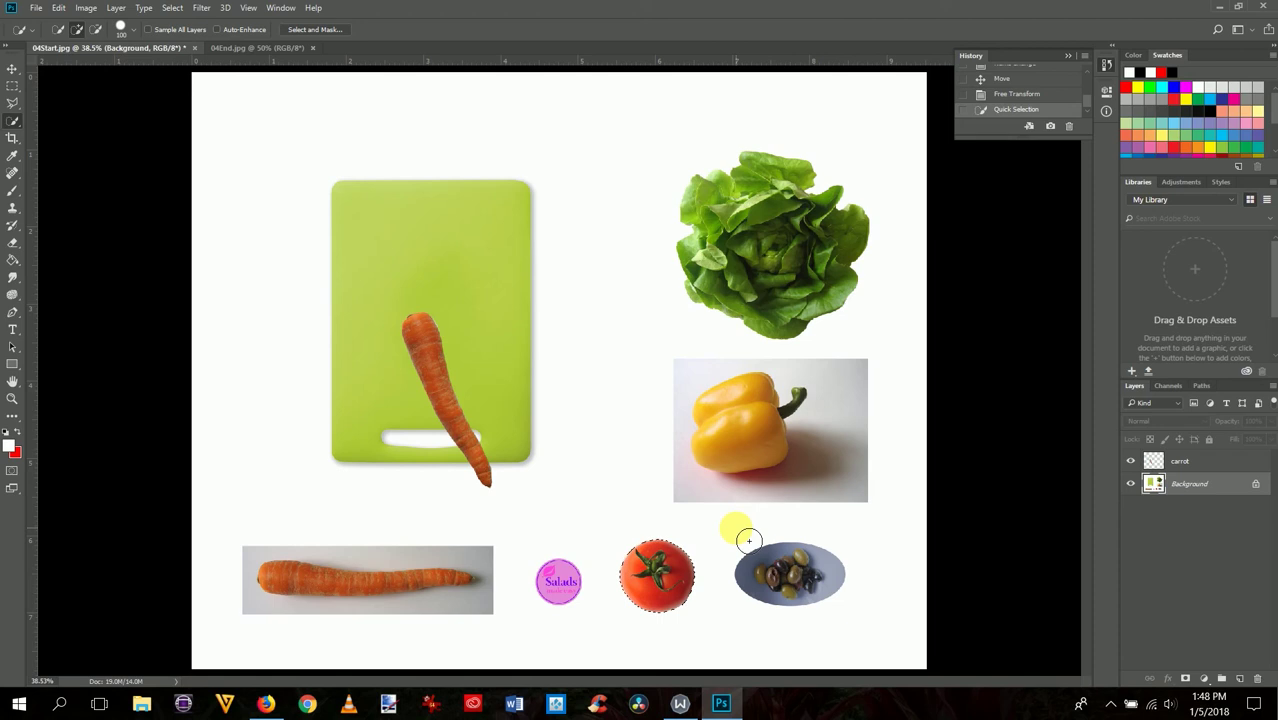
# Step: Copy the selected tomato to a new layer and rename that layer to tomato
pyautogui.press('z')
pyautogui.click(670, 582)
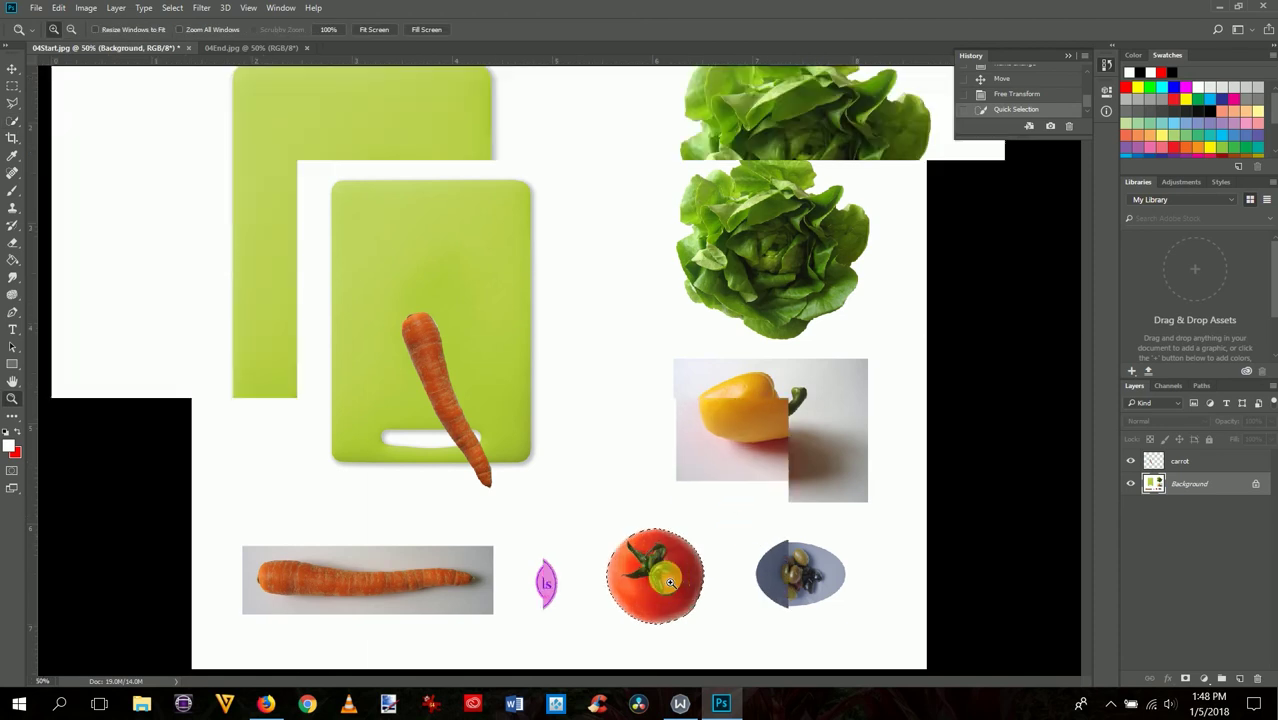
pyautogui.click(670, 582)
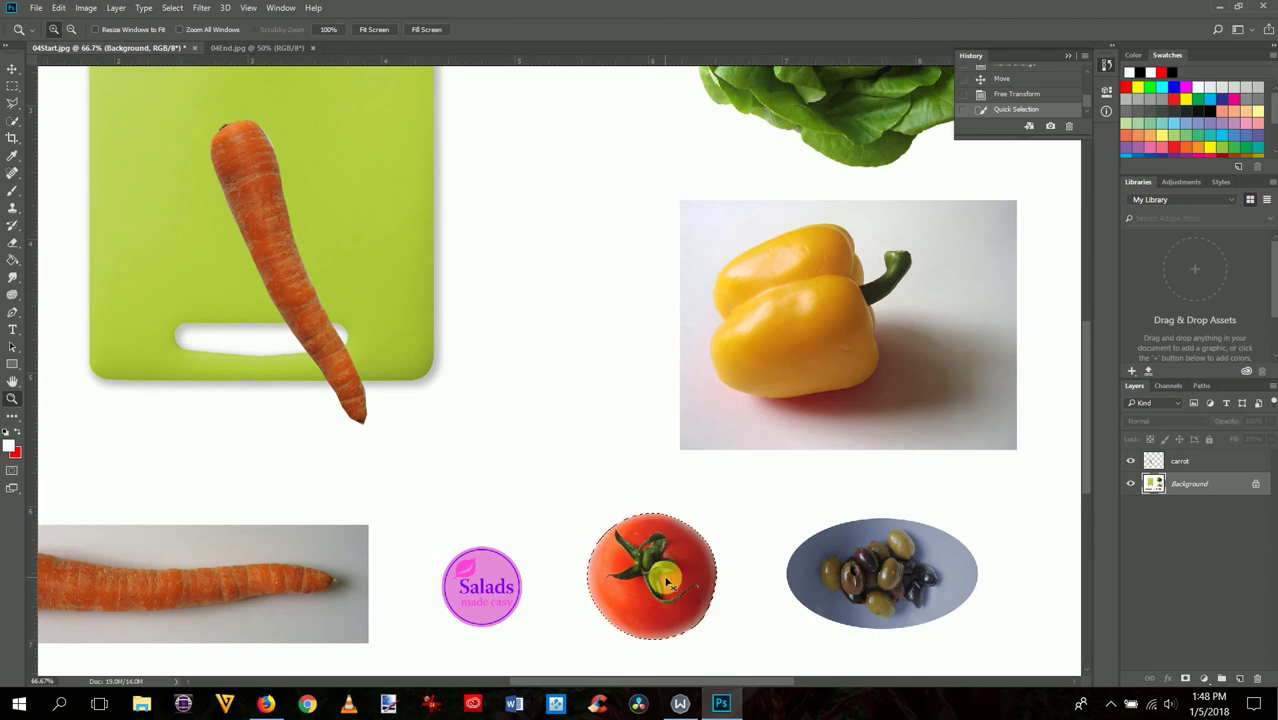
pyautogui.hotkey('ctrl', 'j')
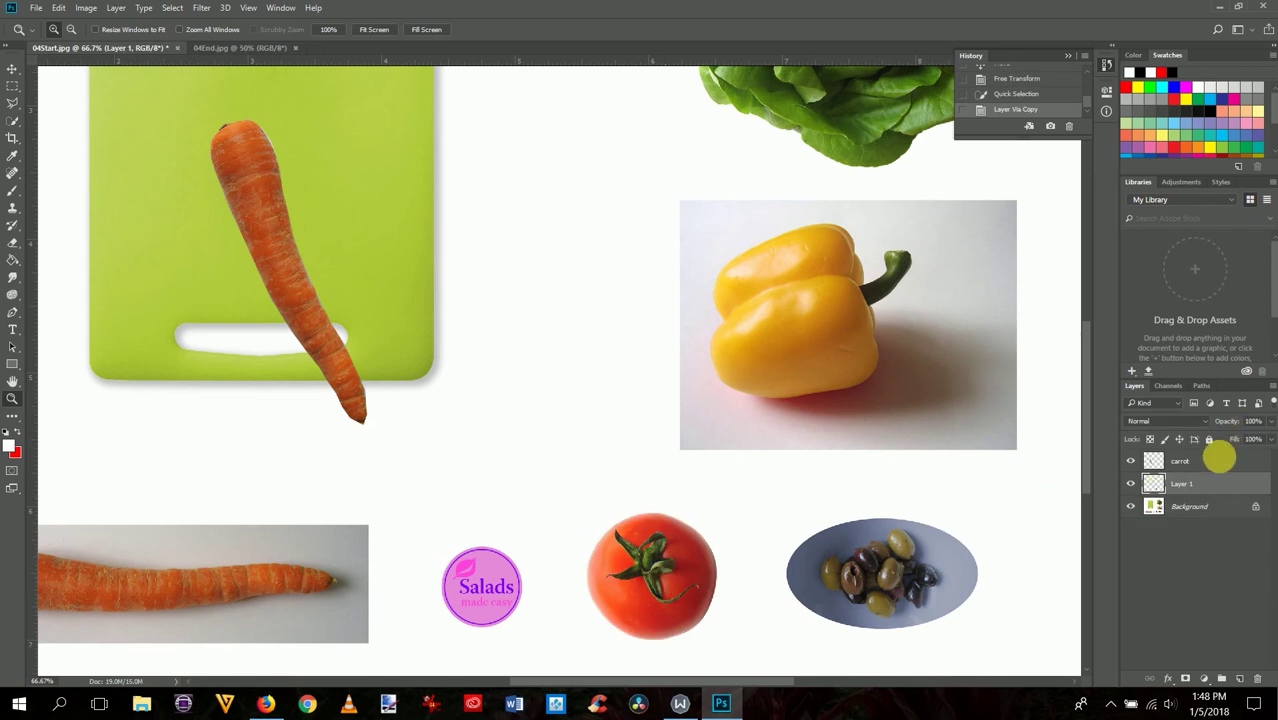
pyautogui.doubleClick(1185, 485)
pyautogui.write('toma')
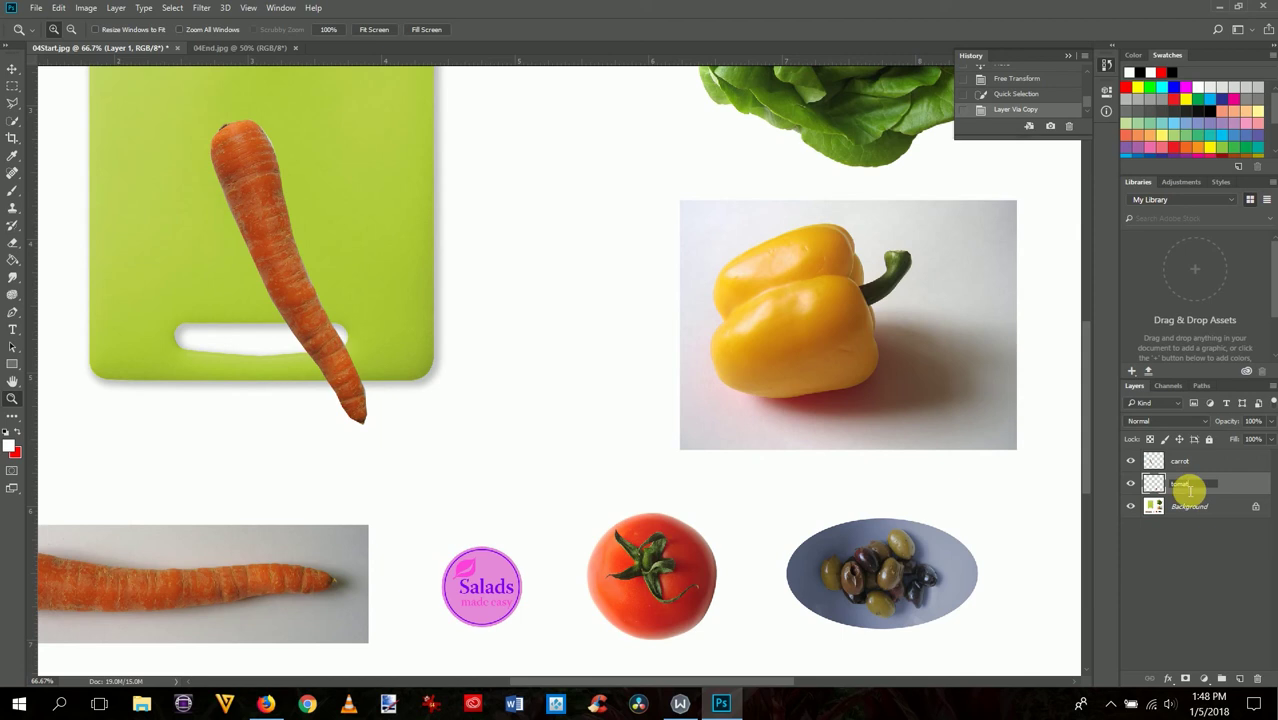
pyautogui.write('to')
pyautogui.press('Return')
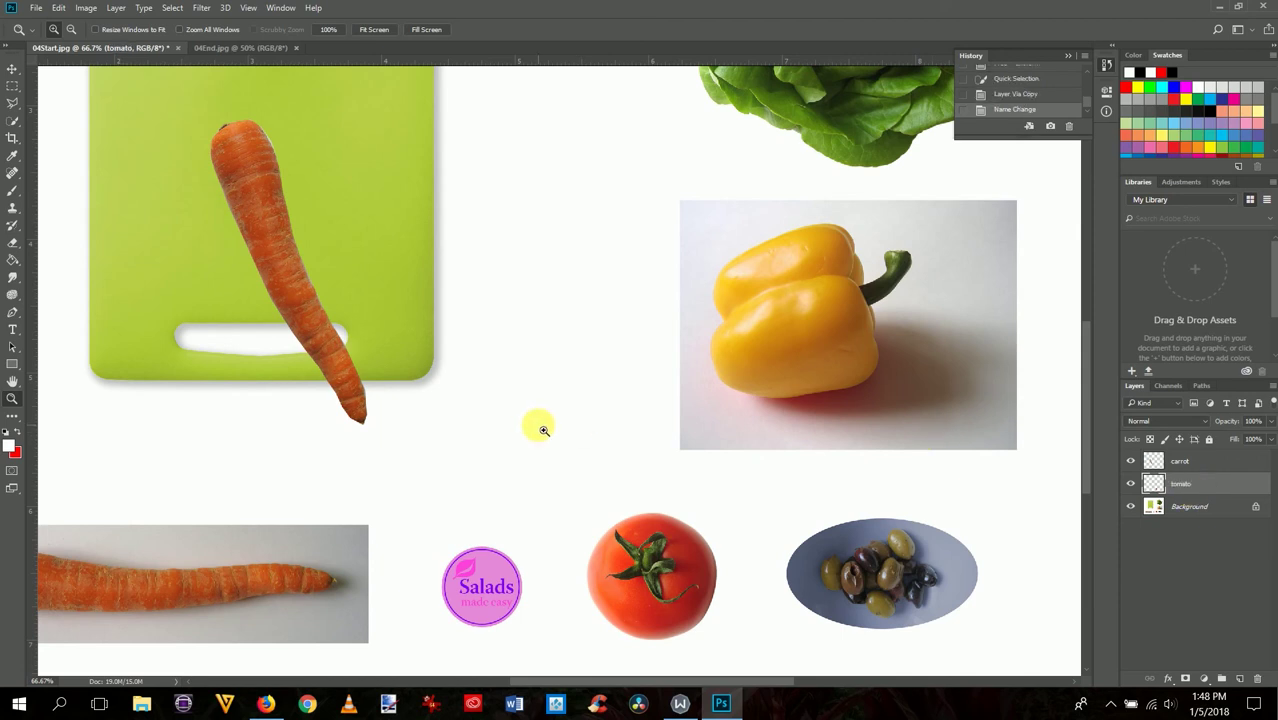
# Step: Move the tomato cutout over the cutting board's left edge beside the carrot and compare its placement with 04End.jpg
pyautogui.click(13, 70)
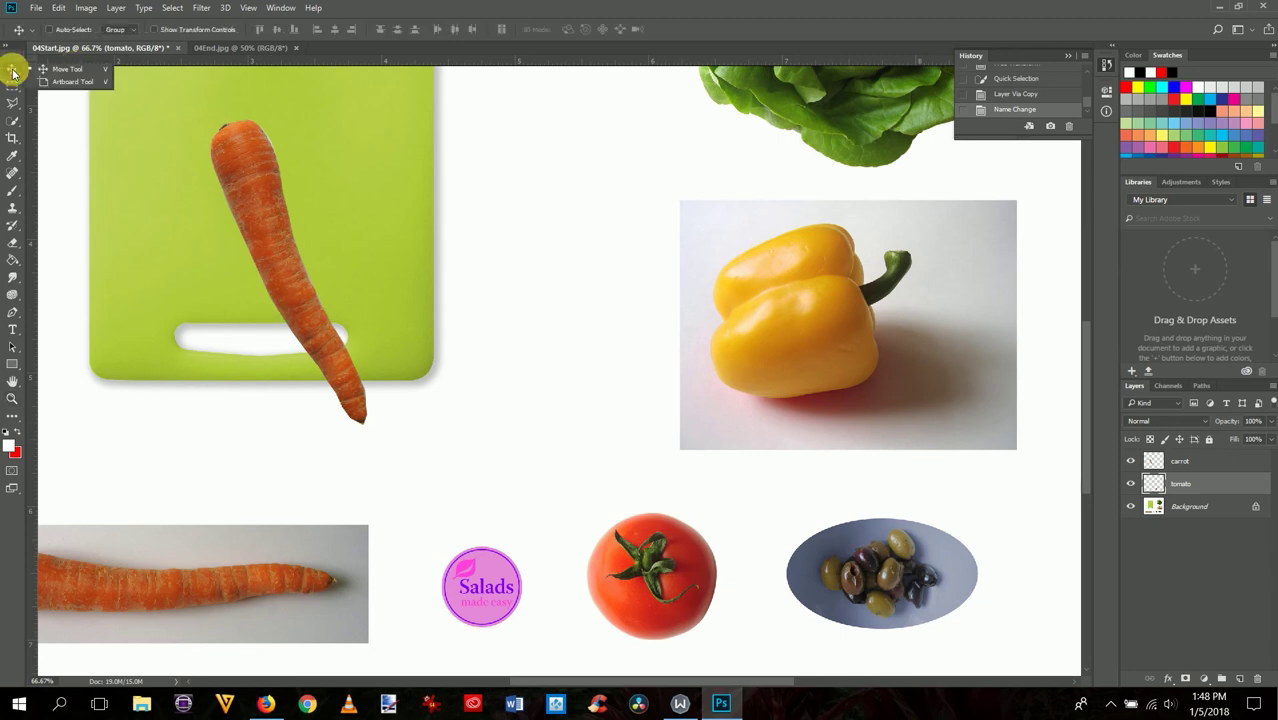
pyautogui.click(71, 73)
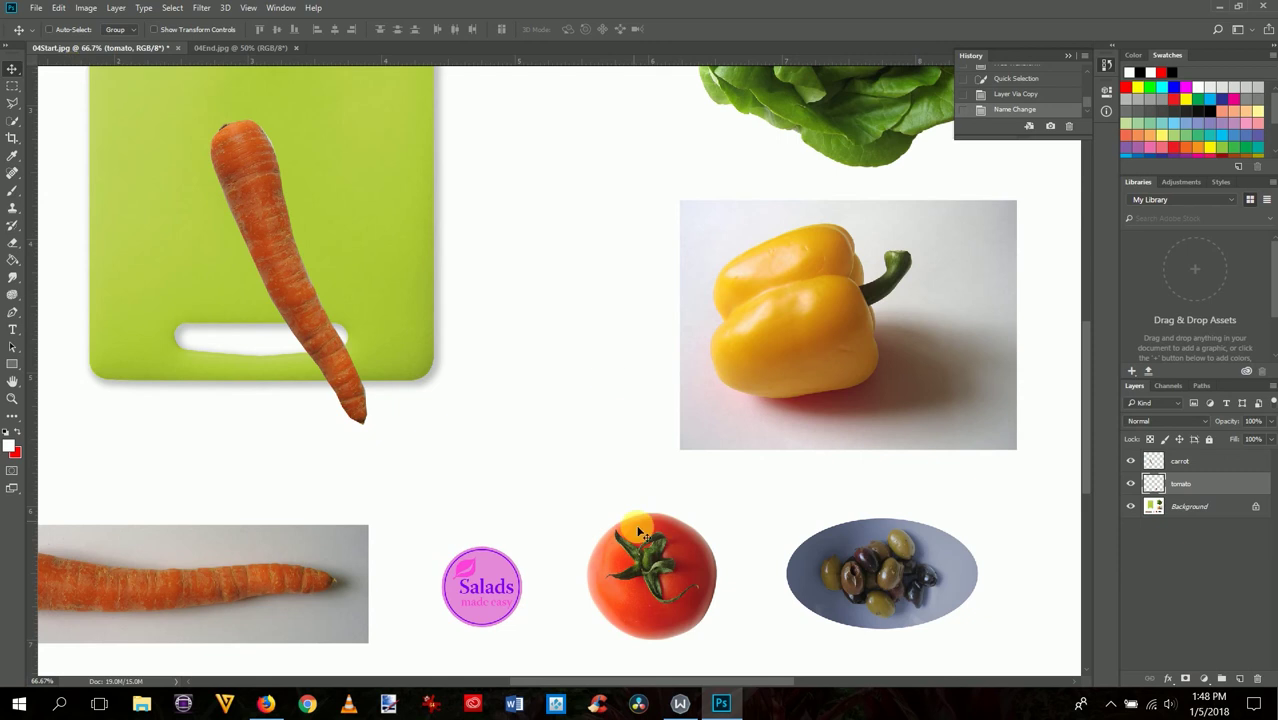
pyautogui.moveTo(655, 572); pyautogui.dragTo(127, 242)
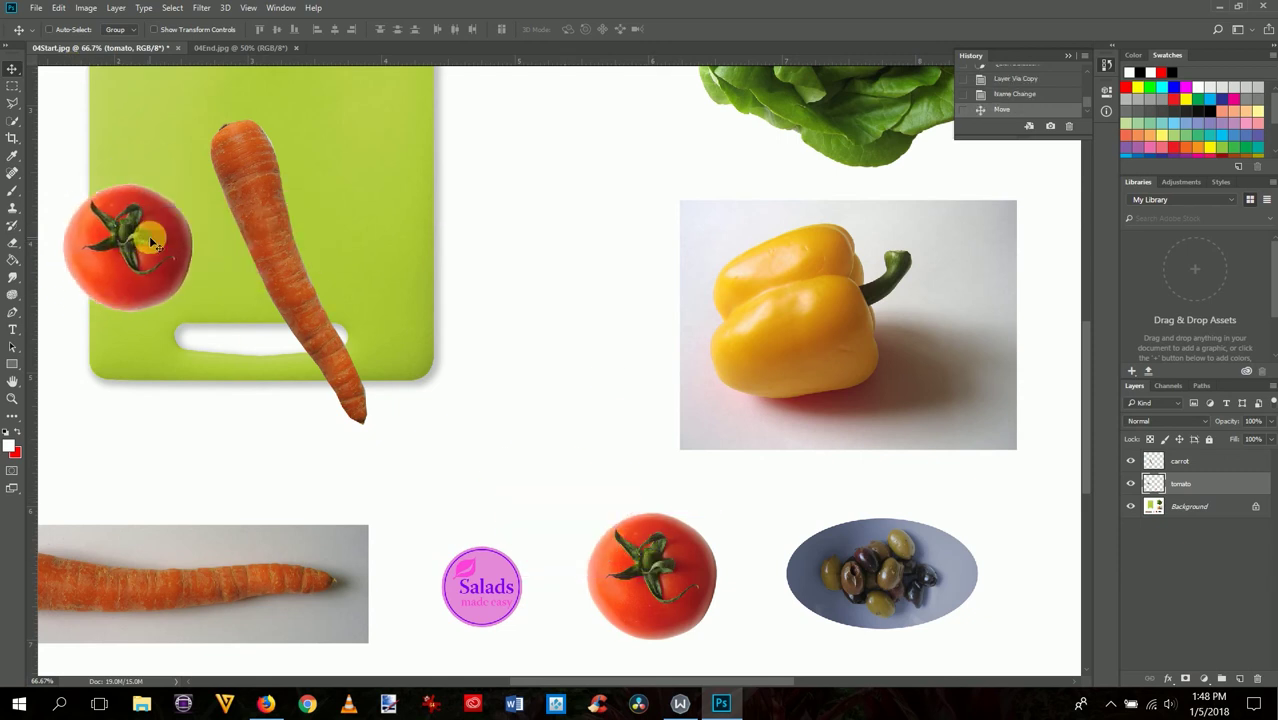
pyautogui.click(256, 47)
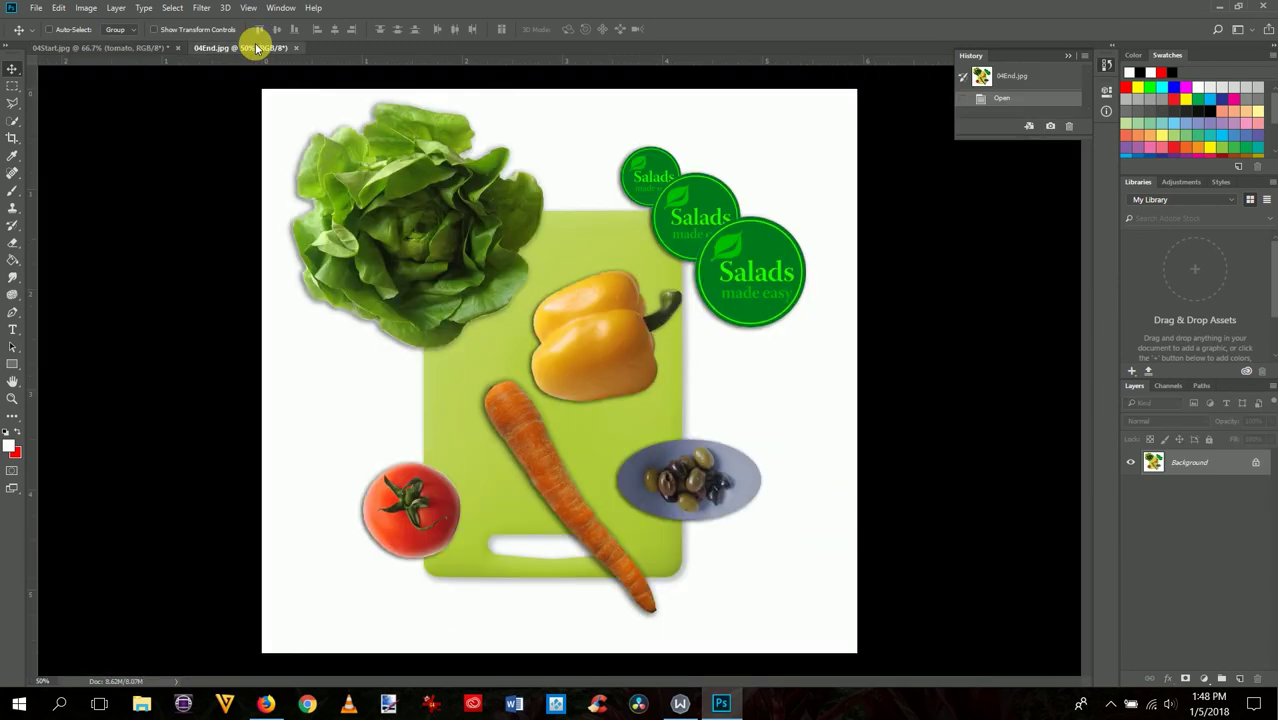
# Step: Return to 04Start.jpg and shift the tomato cutout farther left so it only partly overlaps the cutting board's left edge
pyautogui.click(125, 47)
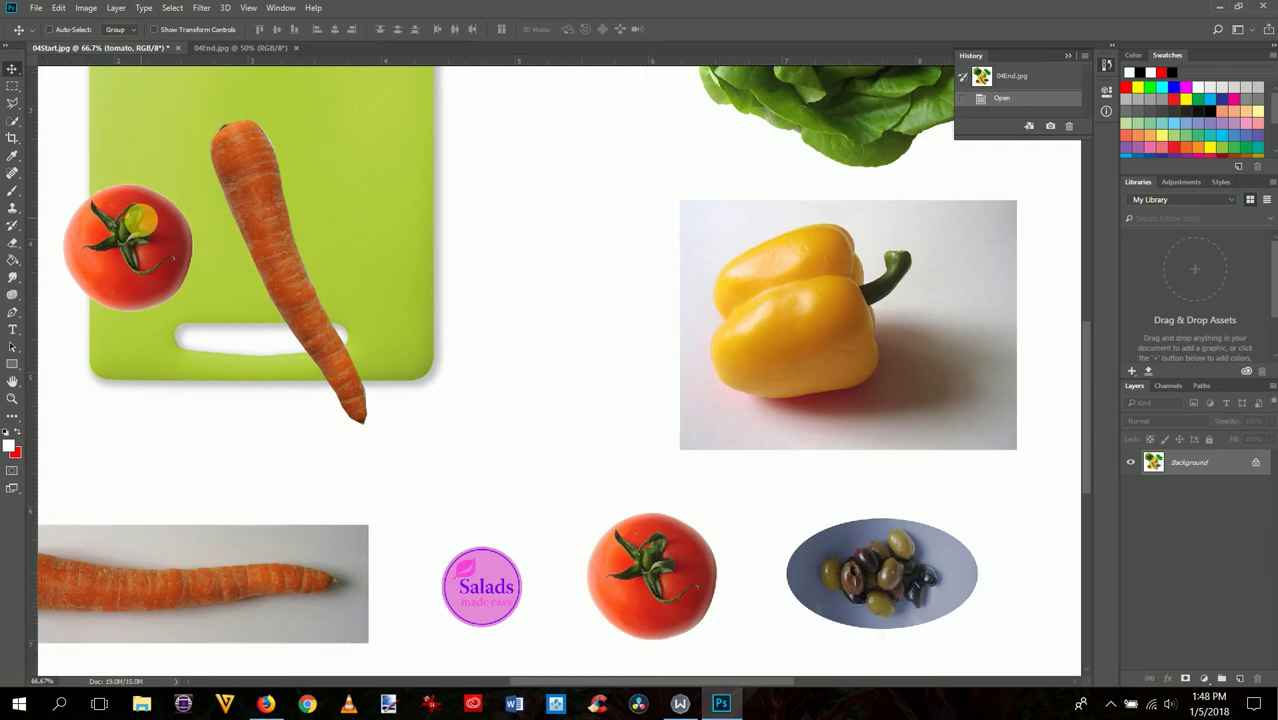
pyautogui.moveTo(117, 252); pyautogui.dragTo(78, 255)
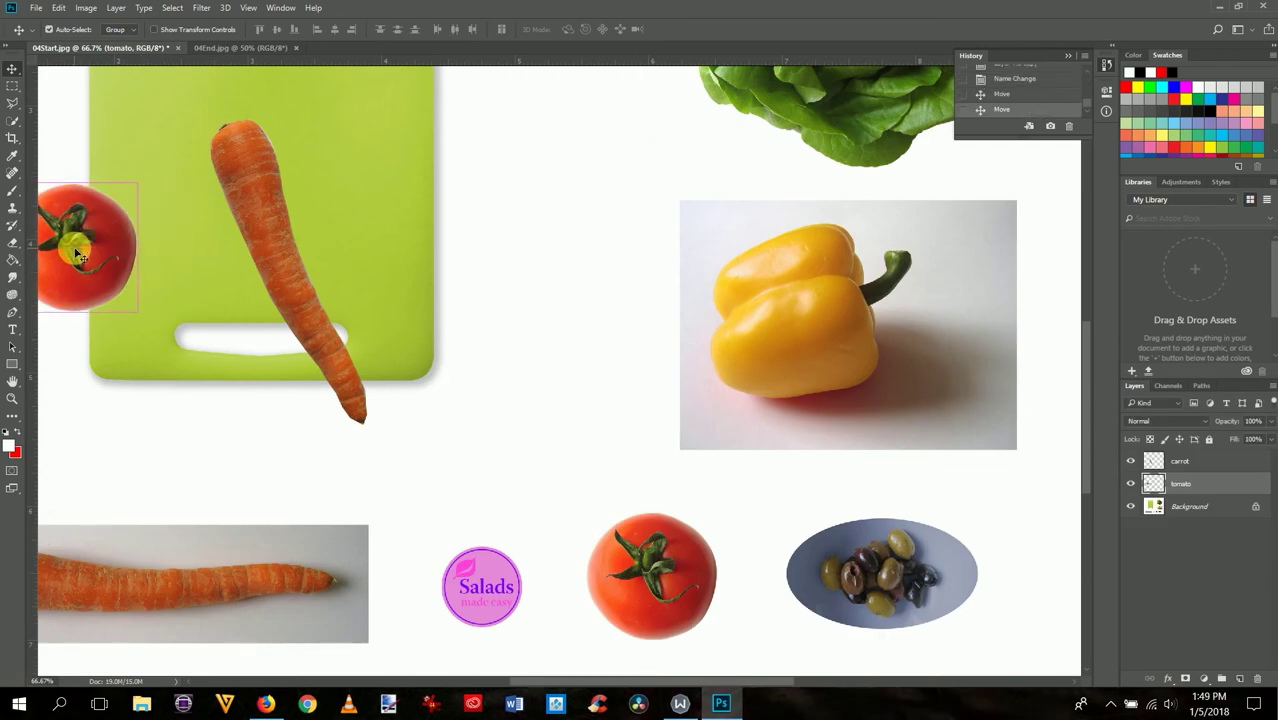
pyautogui.hotkey('ctrl', '0')
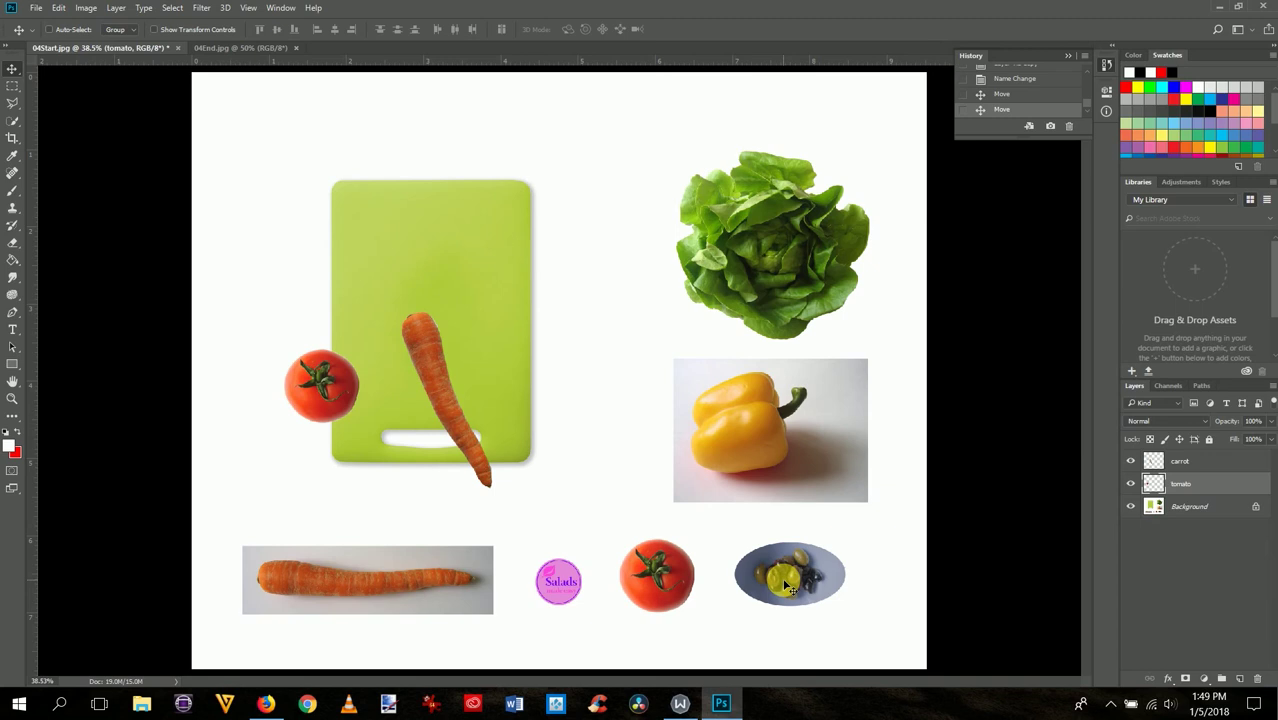
# Step: Draw an Elliptical Marquee selection about 1.59 in wide and 0.95 in high loosely around the oval plate of olives
pyautogui.press('z')
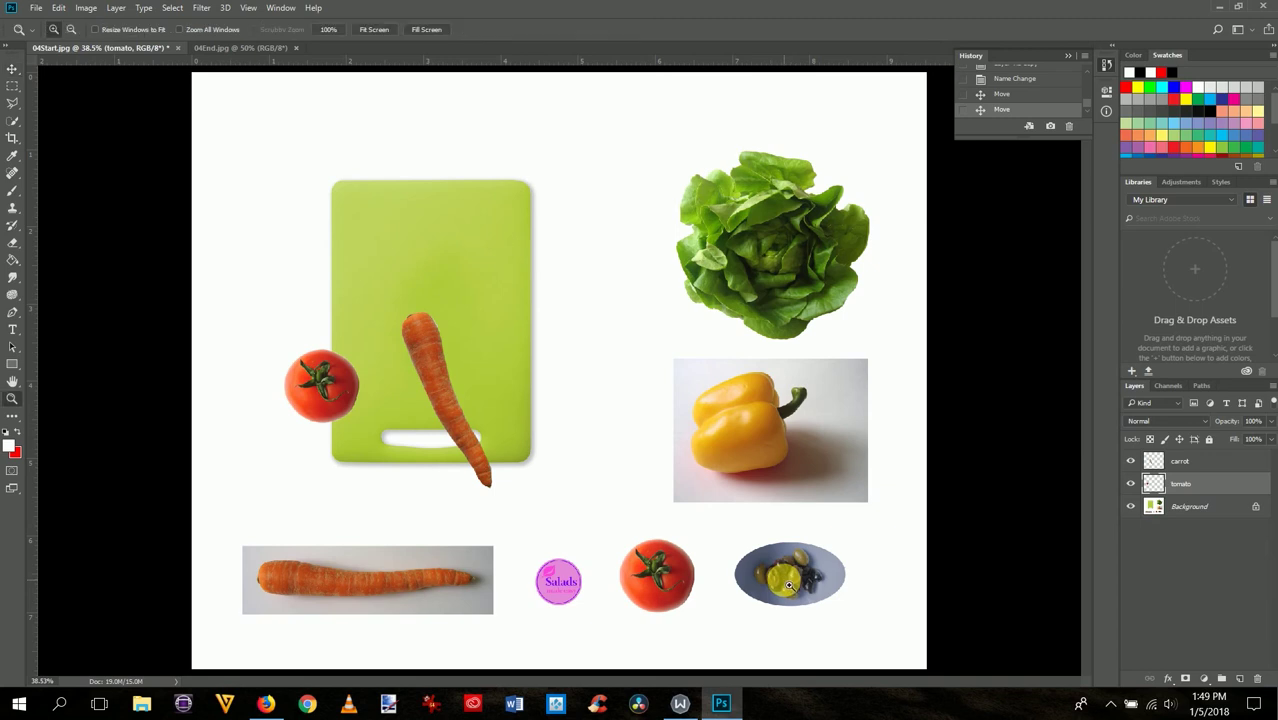
pyautogui.click(789, 585)
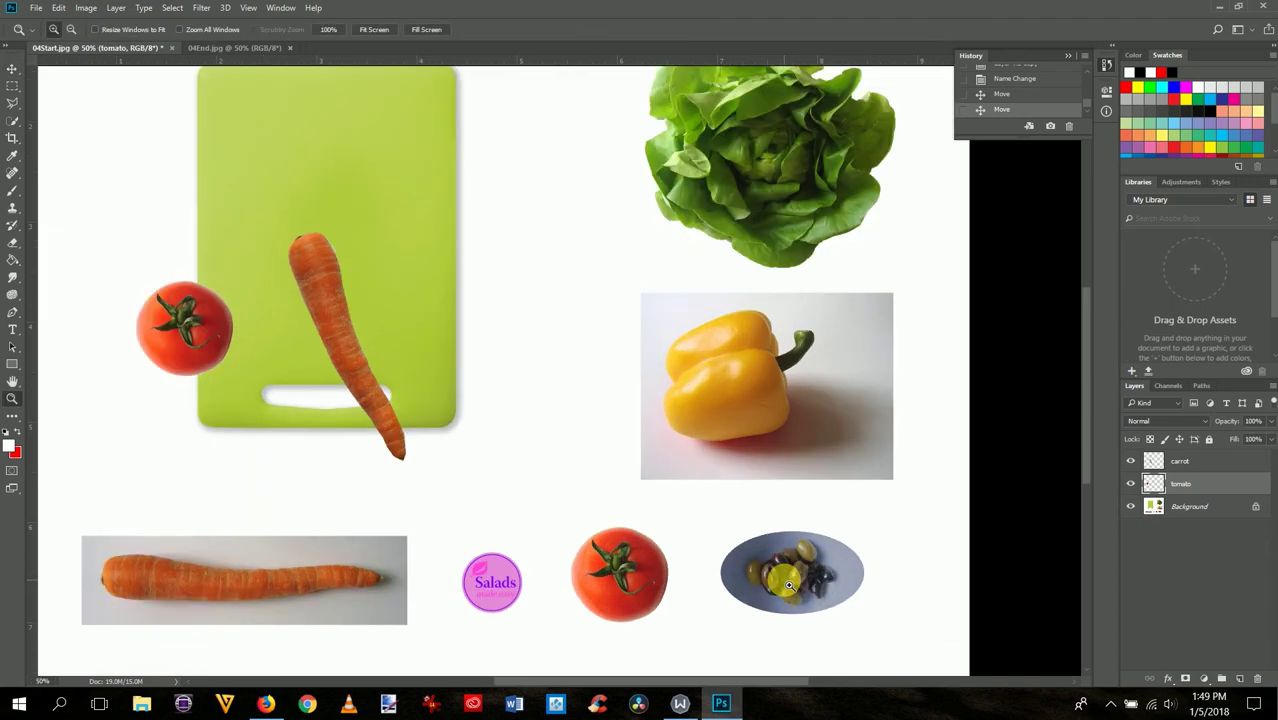
pyautogui.click(789, 585)
pyautogui.click(789, 585)
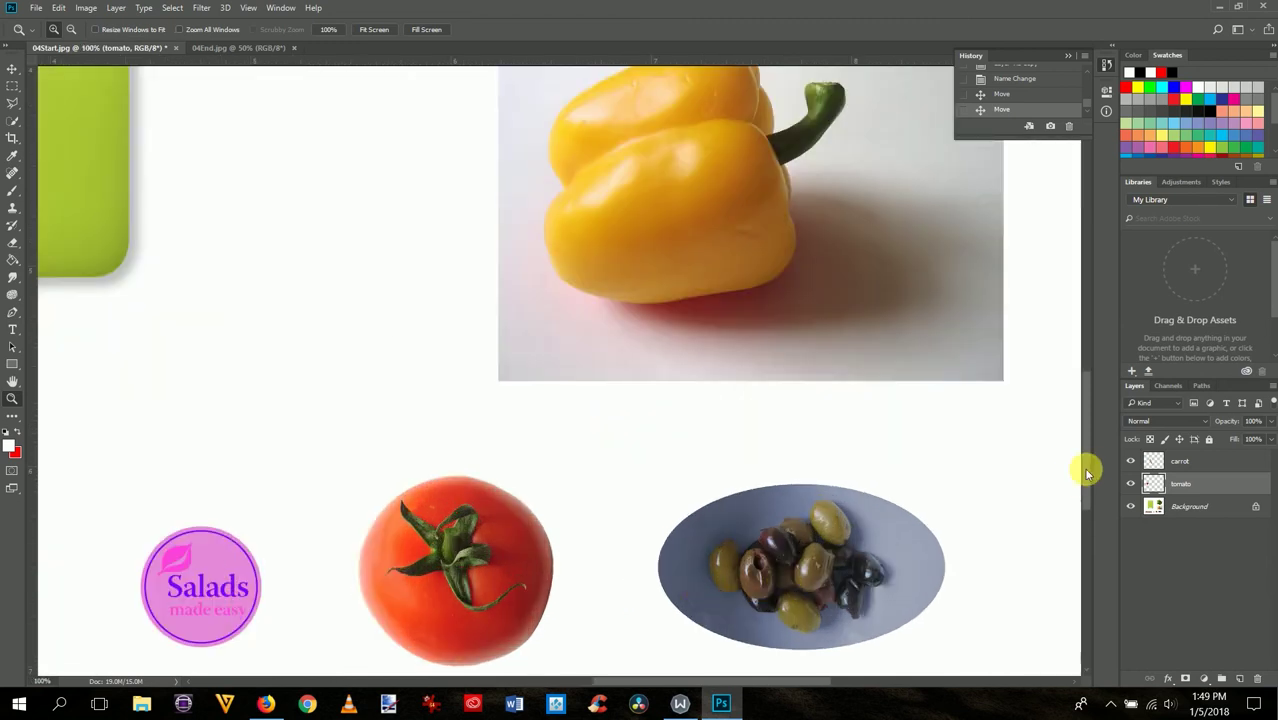
pyautogui.moveTo(1087, 475); pyautogui.dragTo(1085, 506)
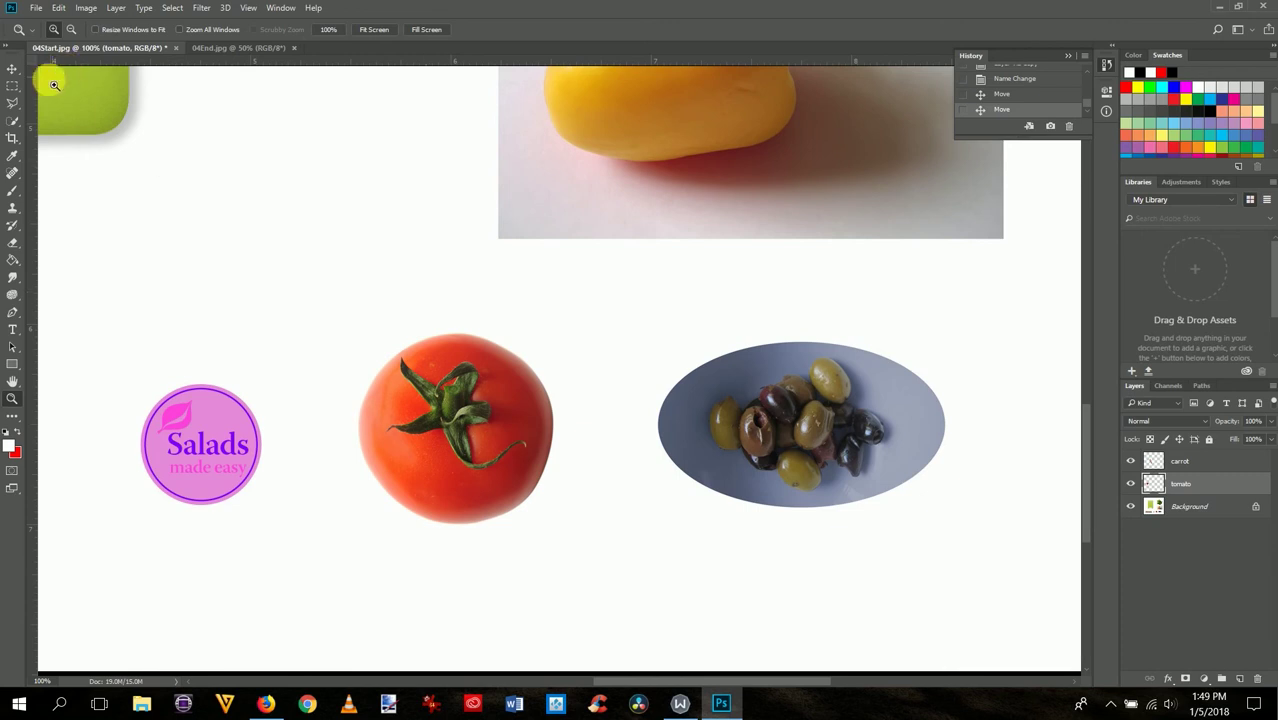
pyautogui.click(14, 87)
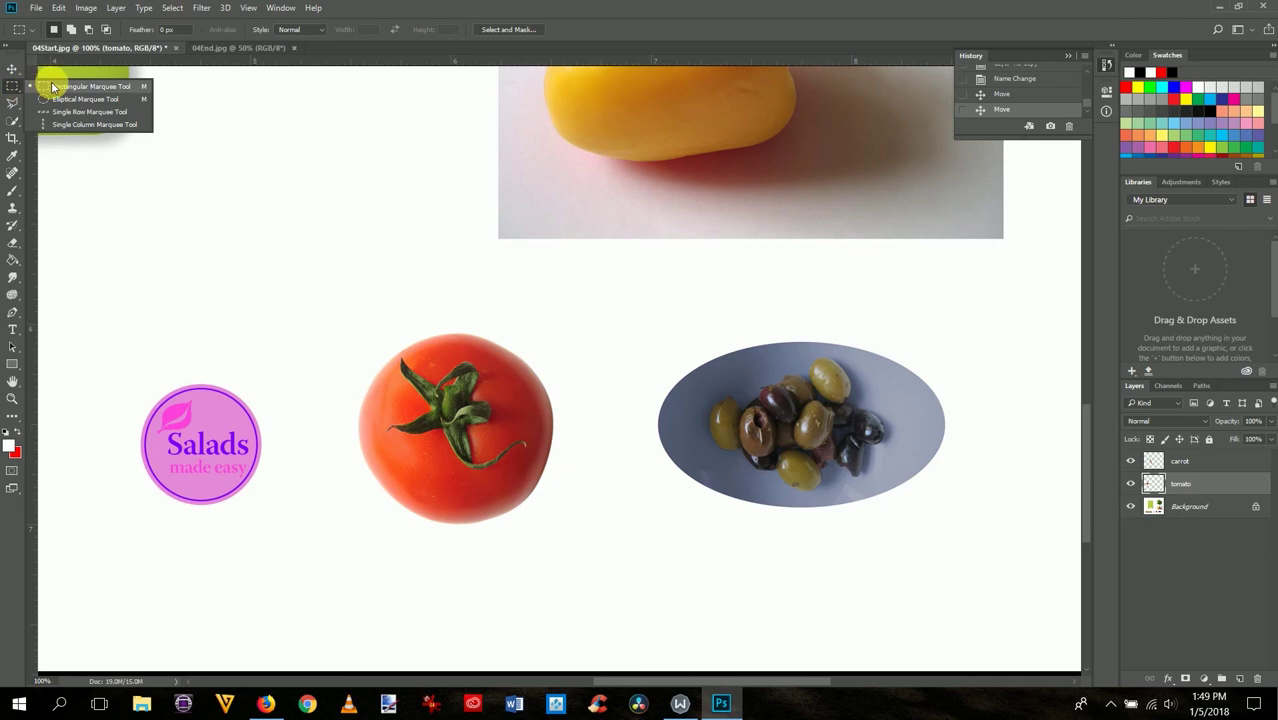
pyautogui.click(63, 103)
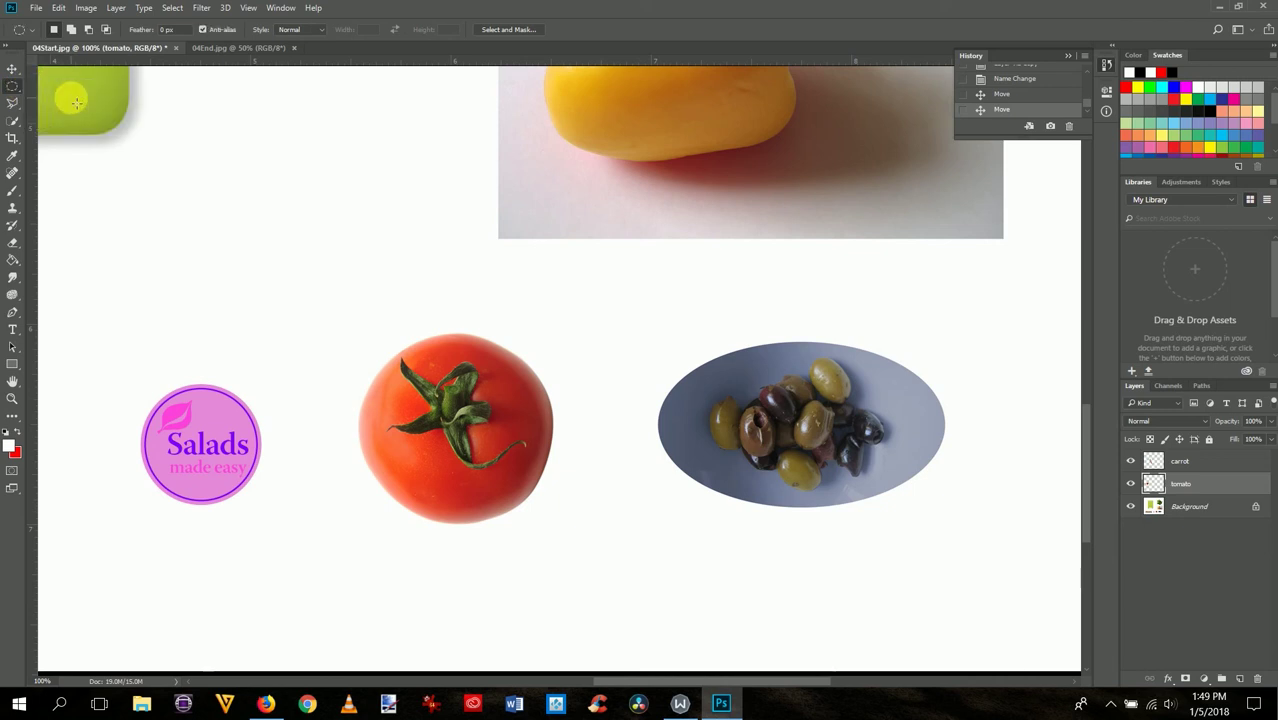
pyautogui.click(19, 90)
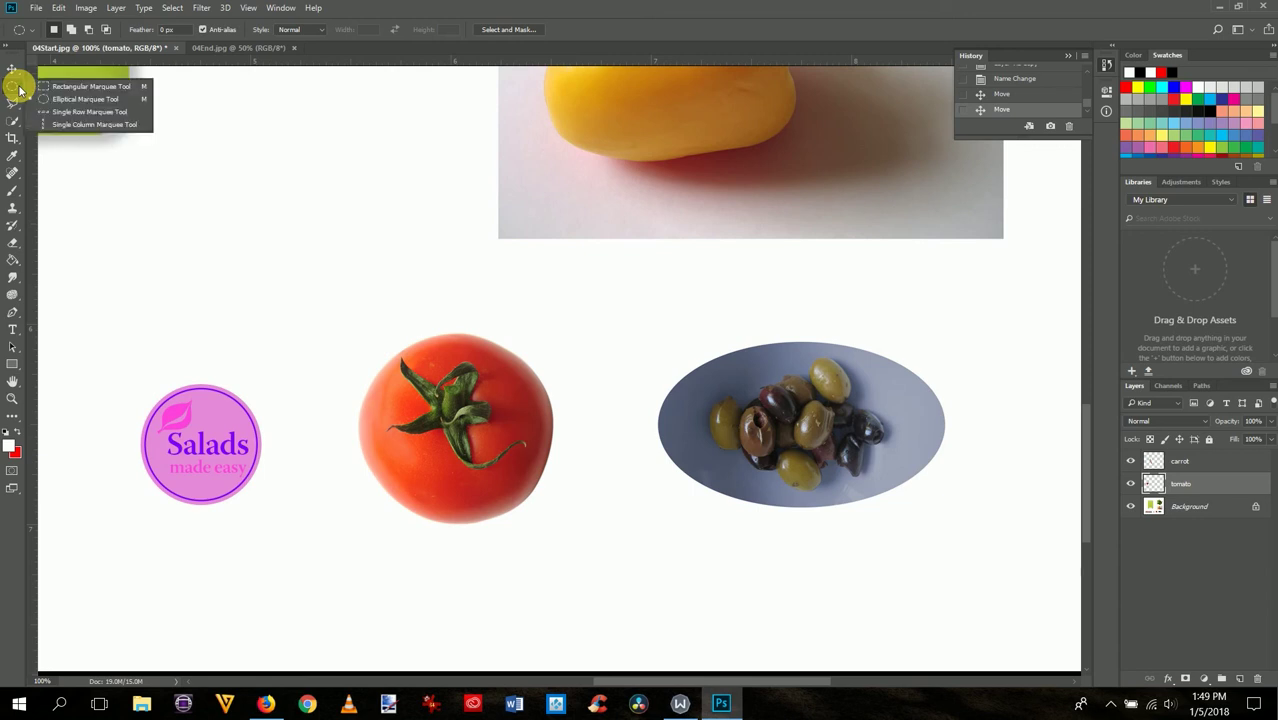
pyautogui.click(63, 103)
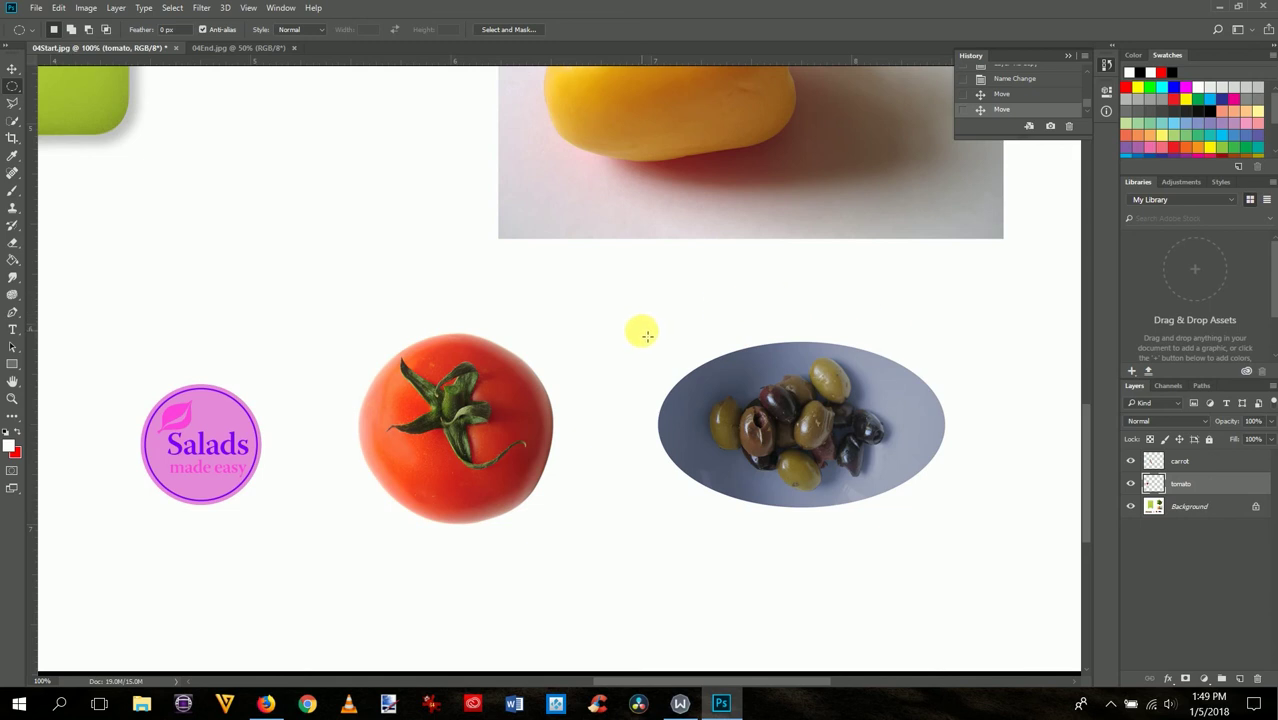
pyautogui.moveTo(642, 331); pyautogui.dragTo(962, 526)
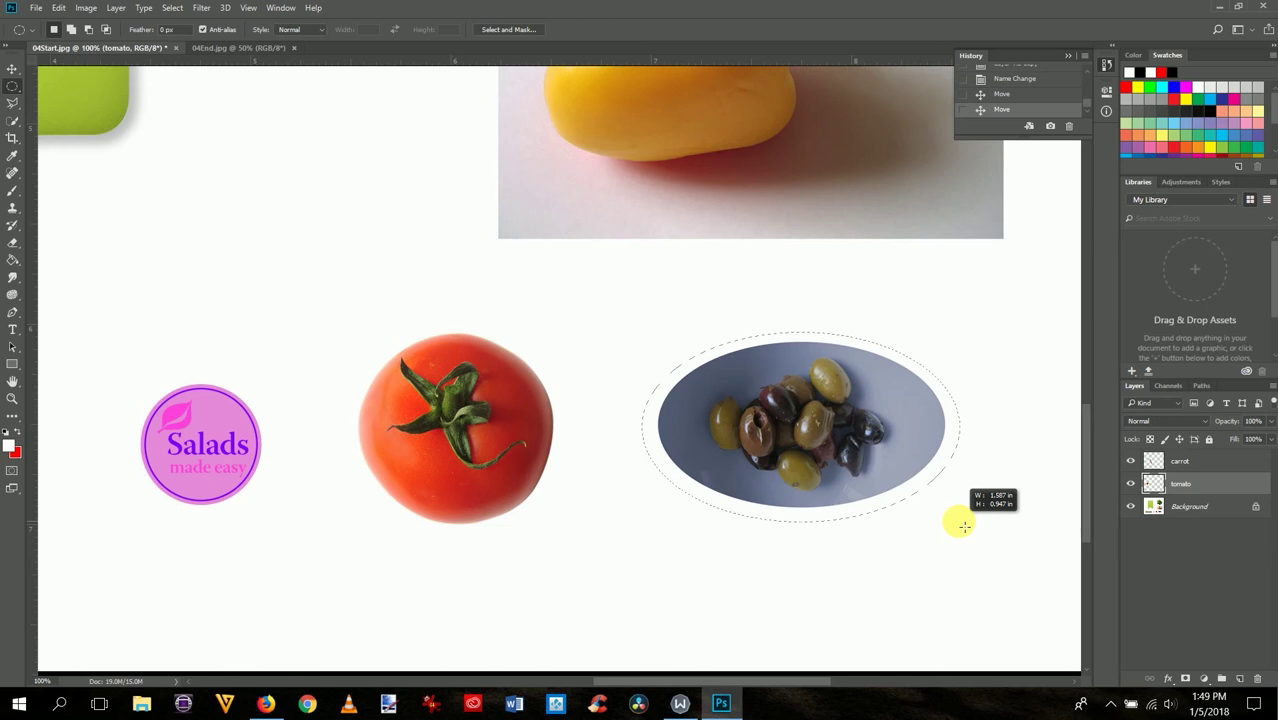
pyautogui.moveTo(963, 526); pyautogui.dragTo(963, 526)
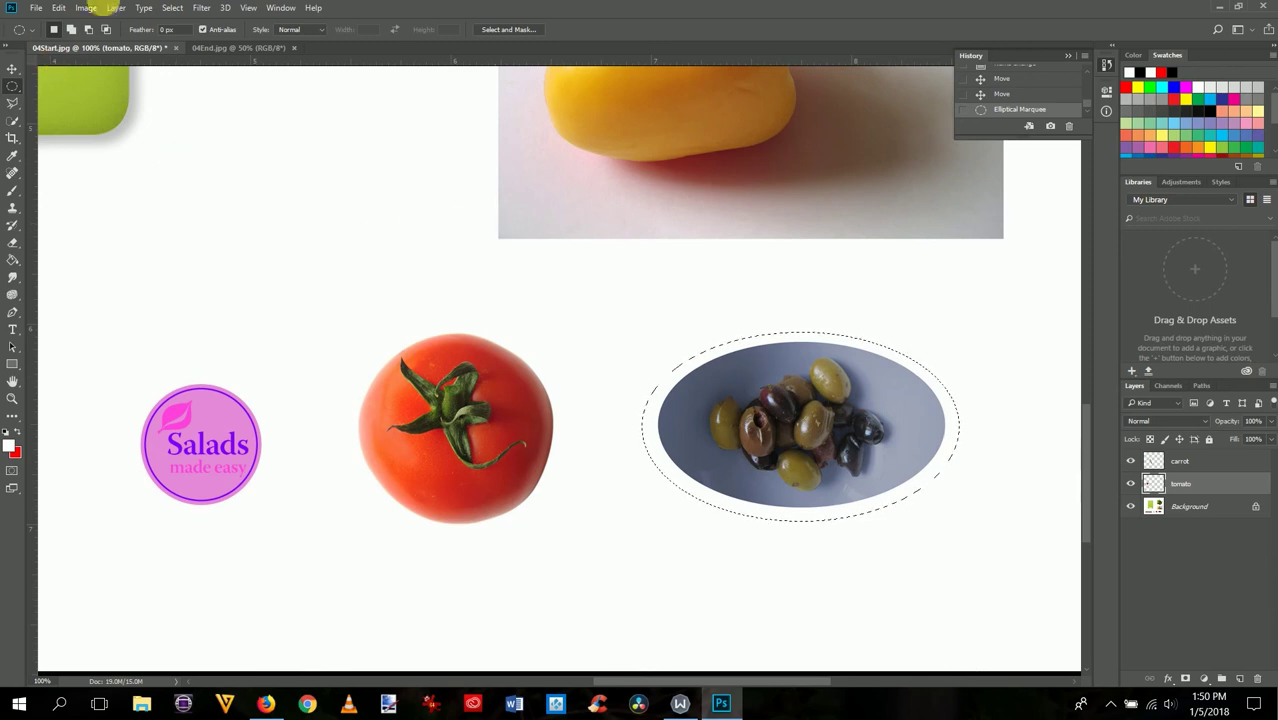
# Step: Transform the elliptical selection to fit the olive plate's edges exactly, scaling it to about 90.34% width and 88.38% height
pyautogui.click(170, 9)
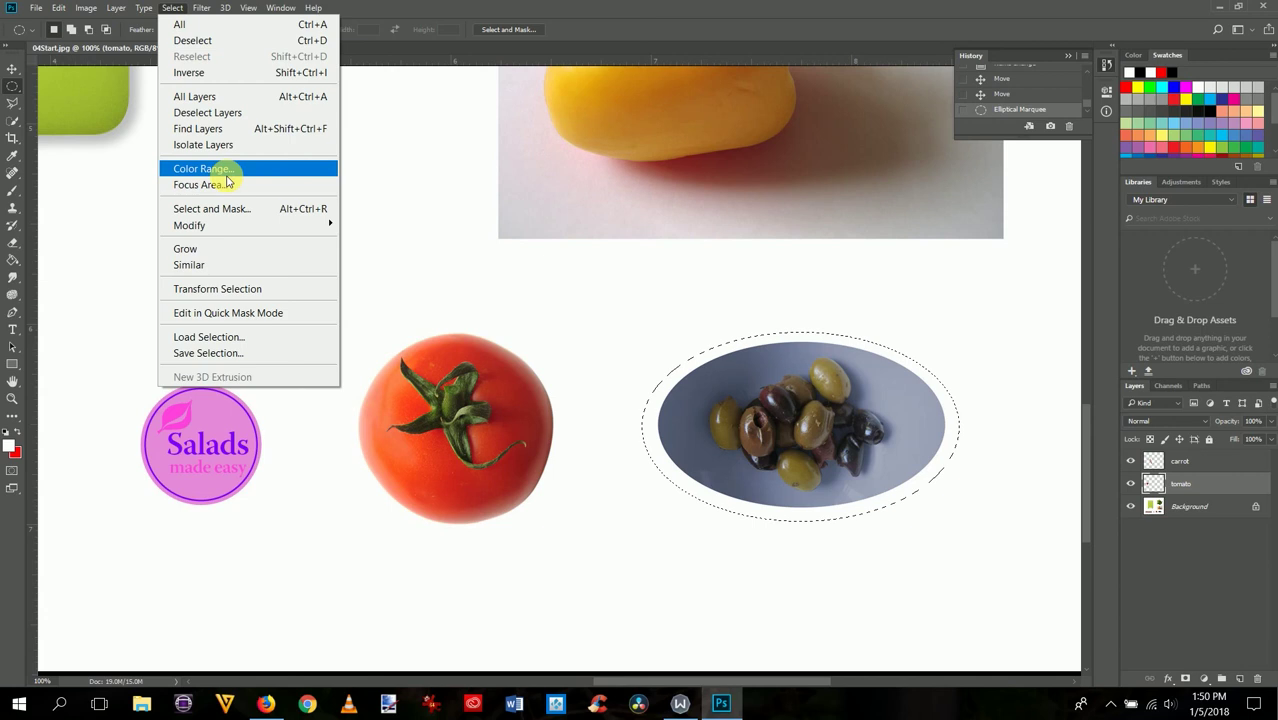
pyautogui.moveTo(235, 228)
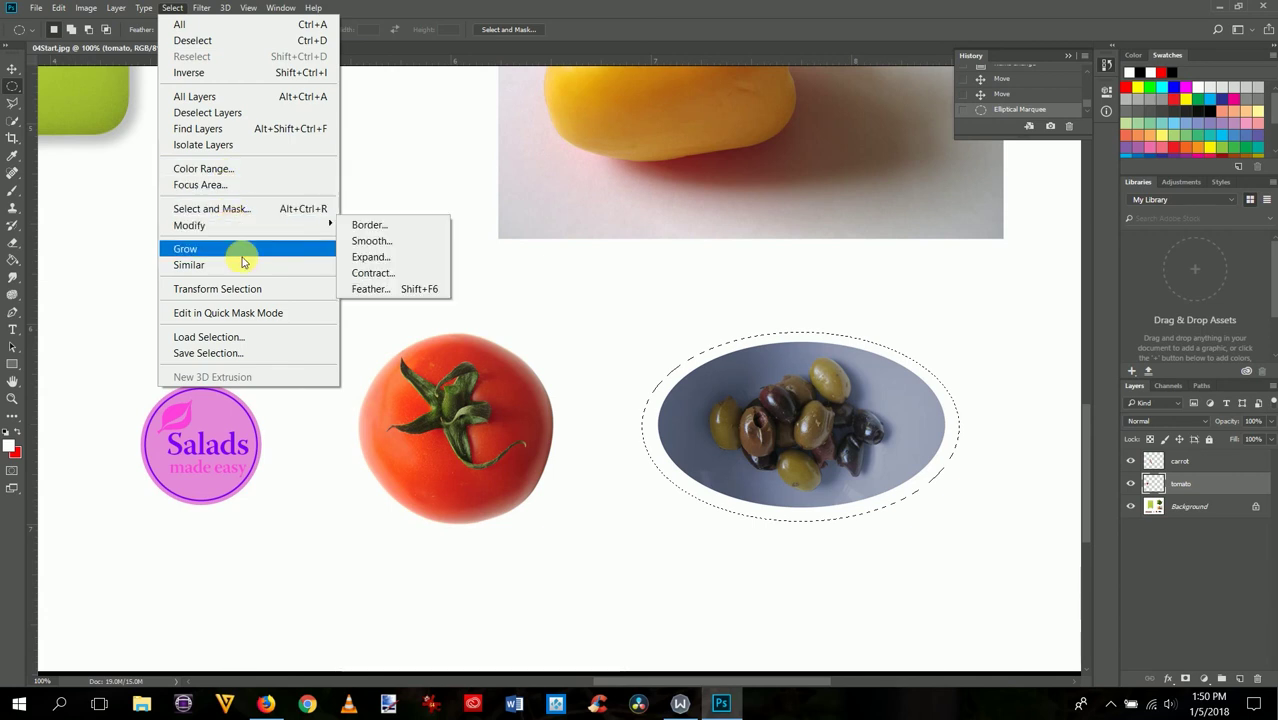
pyautogui.click(285, 290)
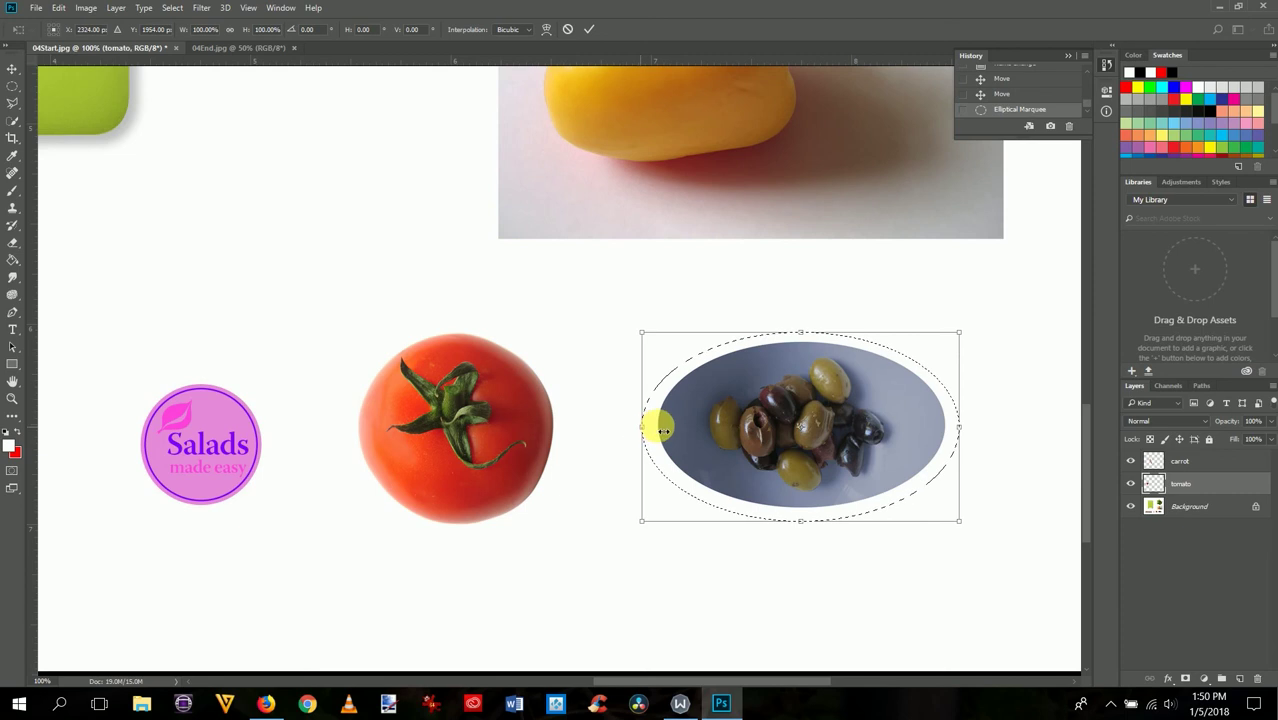
pyautogui.rightClick(660, 428)
pyautogui.click(610, 427)
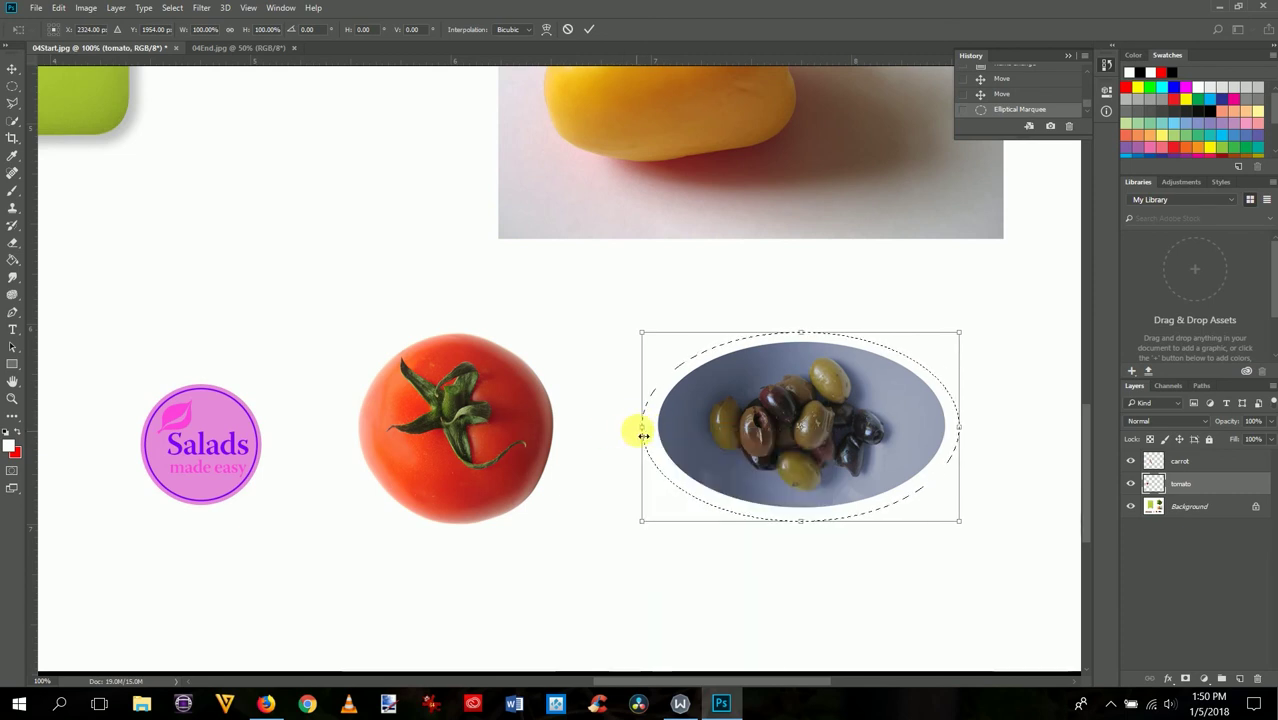
pyautogui.moveTo(651, 430)
pyautogui.mouseDown()
pyautogui.moveTo(668, 422)
pyautogui.moveTo(657, 425)
pyautogui.mouseUp()
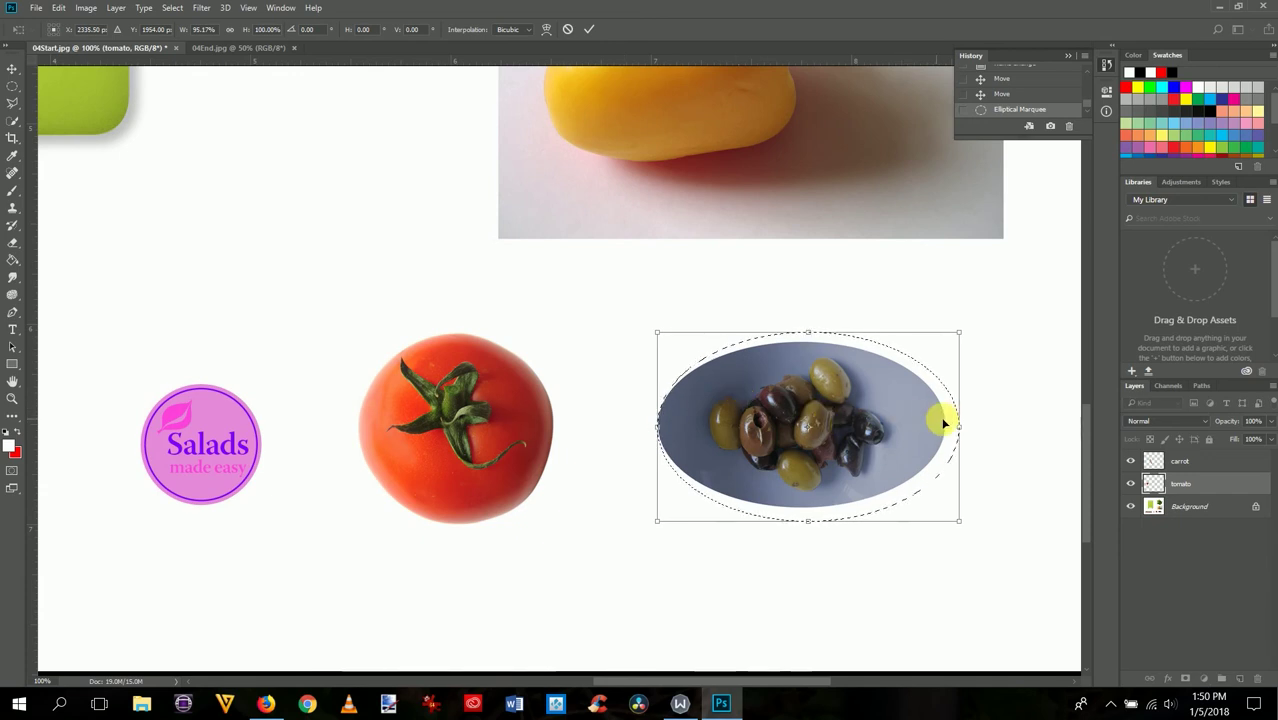
pyautogui.moveTo(960, 430); pyautogui.dragTo(944, 430)
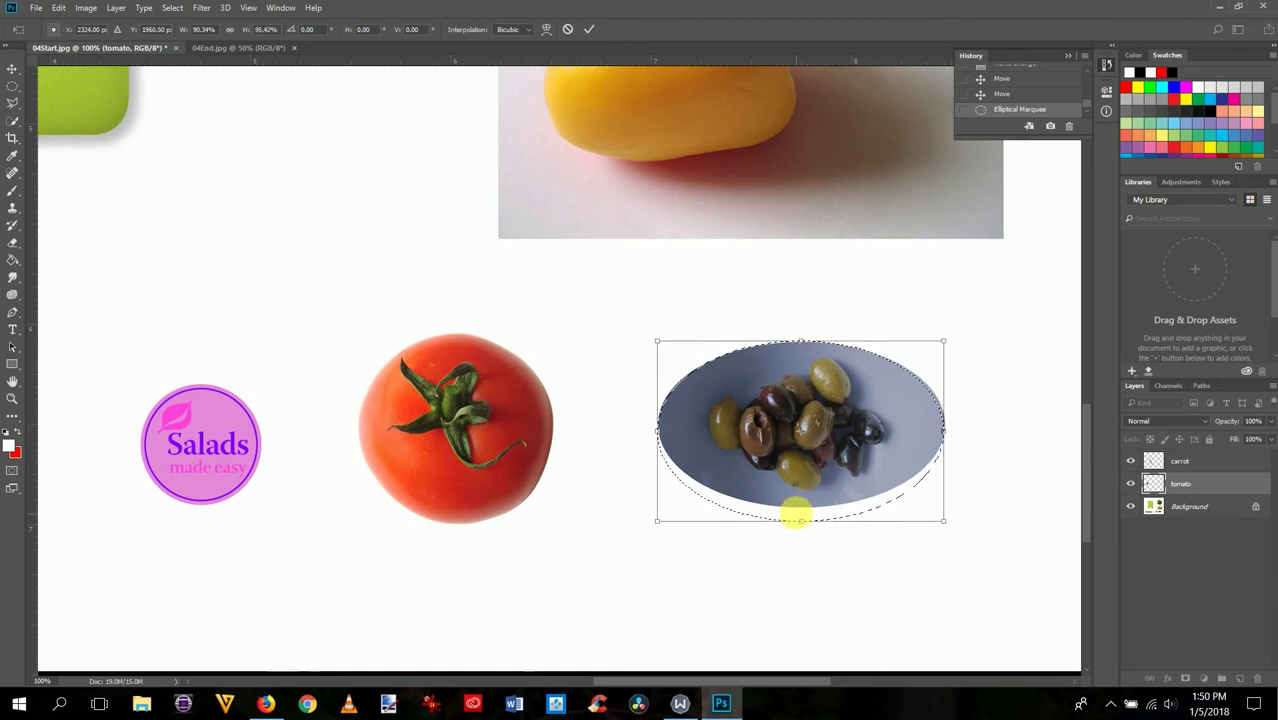
pyautogui.moveTo(805, 522); pyautogui.dragTo(803, 512)
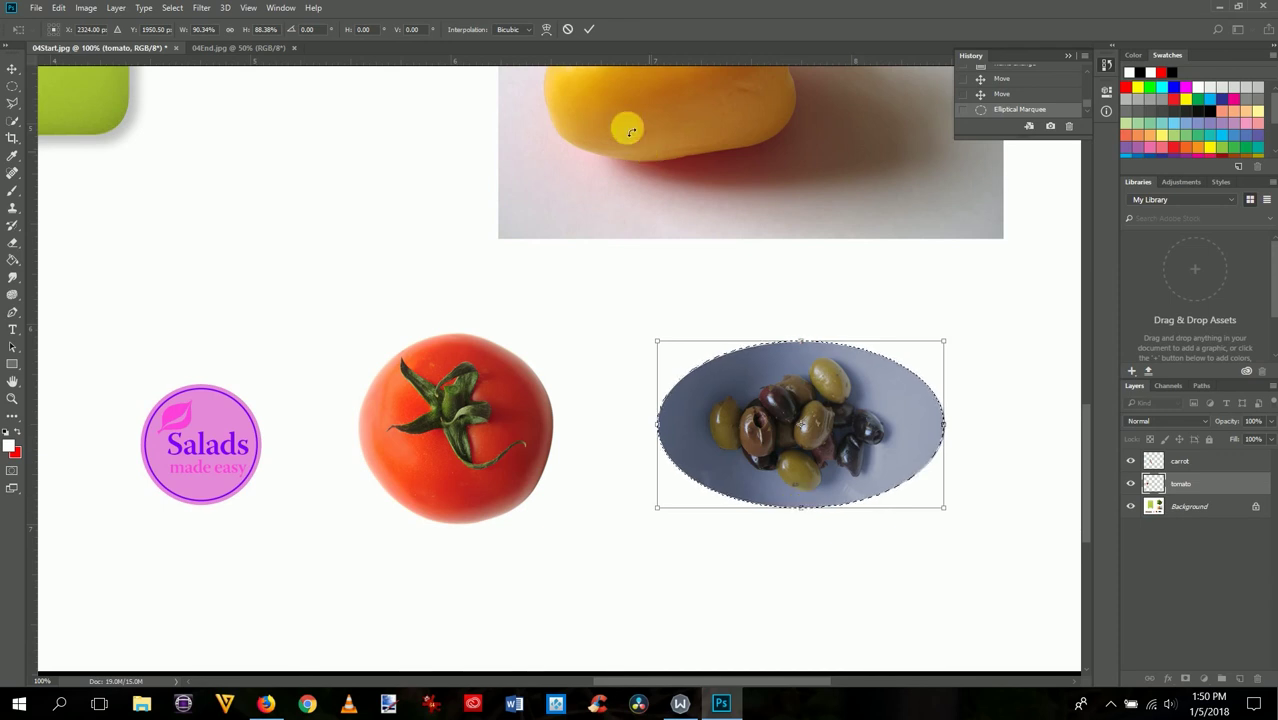
pyautogui.click(593, 31)
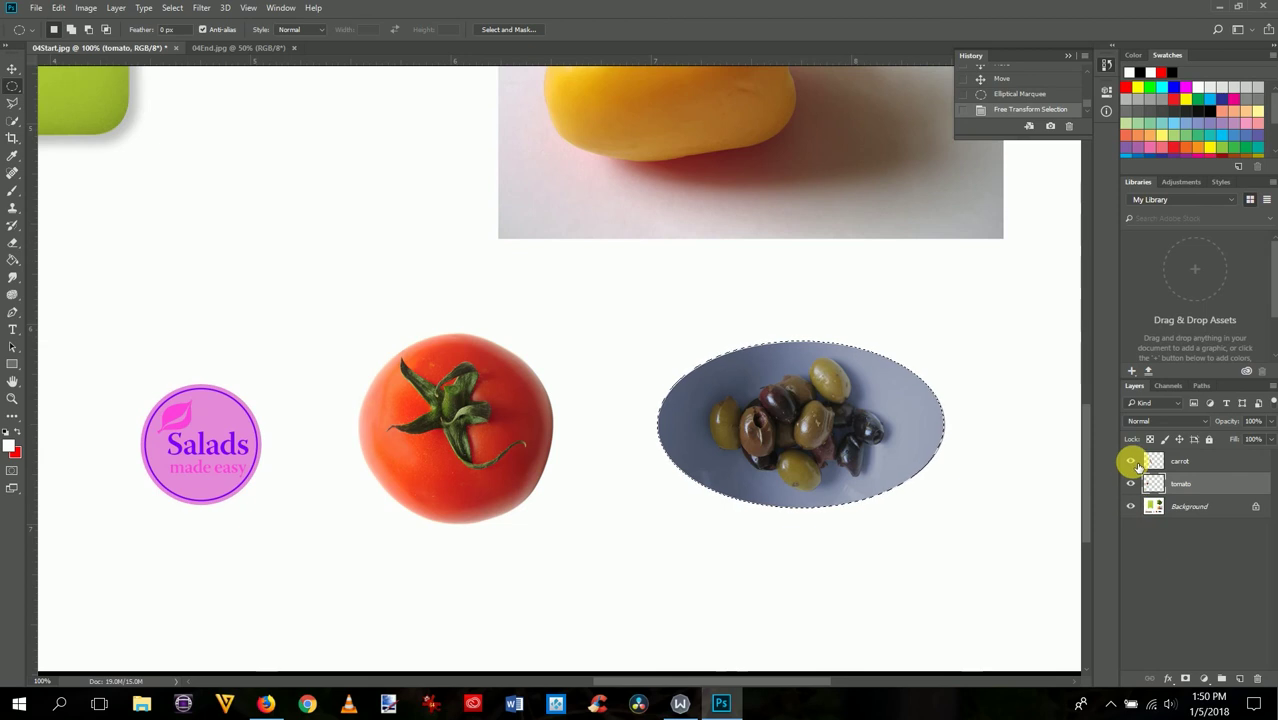
# Step: Check which layer holds the olive plate by toggling layer visibility, and make the Background layer active
pyautogui.click(1131, 506)
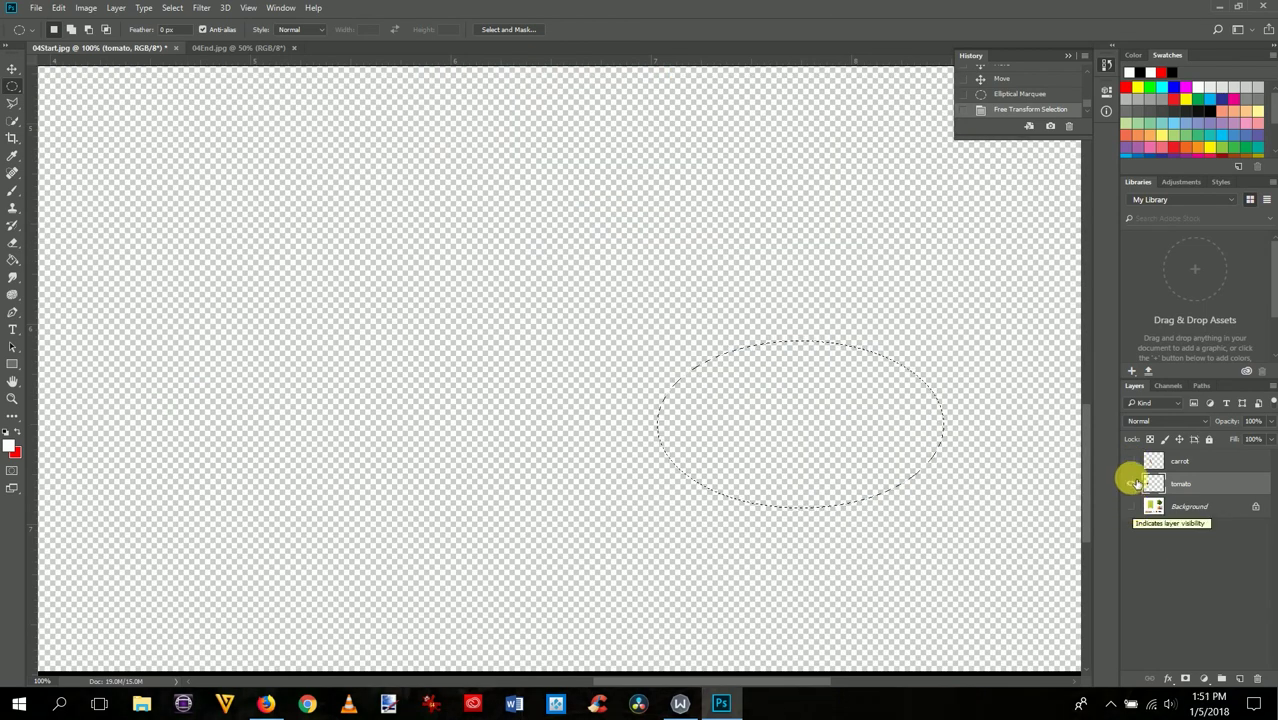
pyautogui.click(1131, 460)
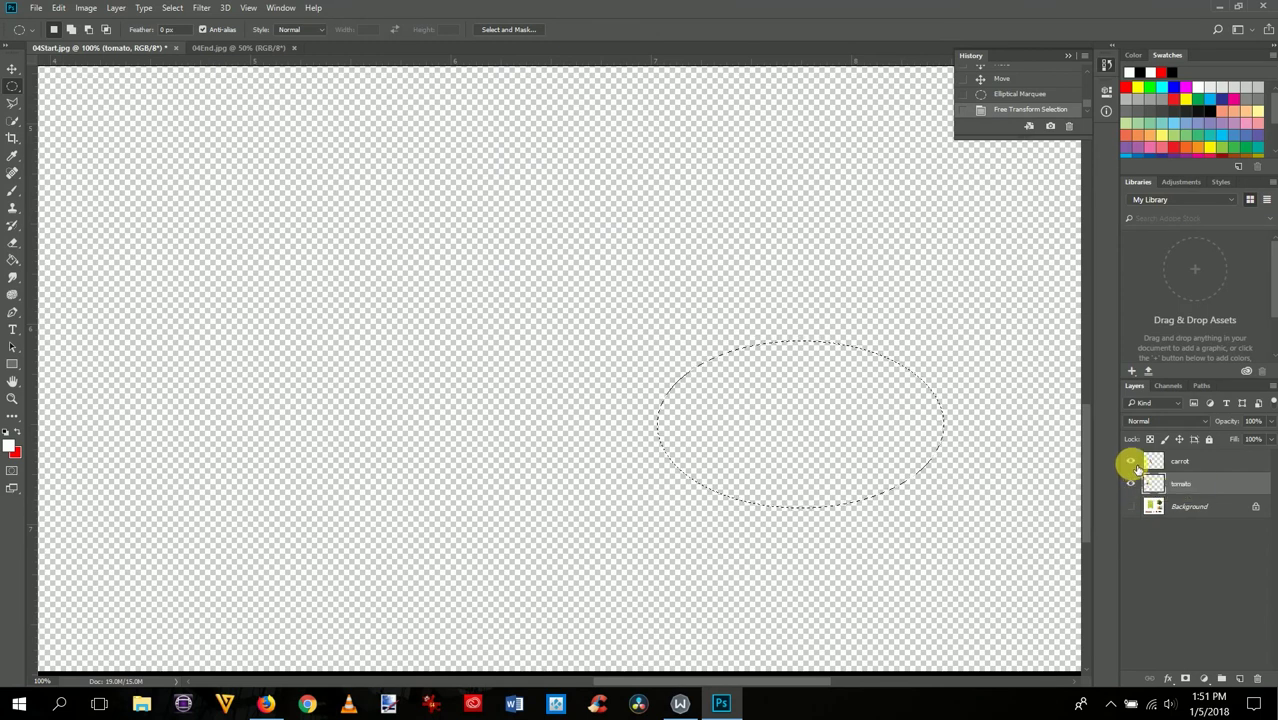
pyautogui.click(1131, 506)
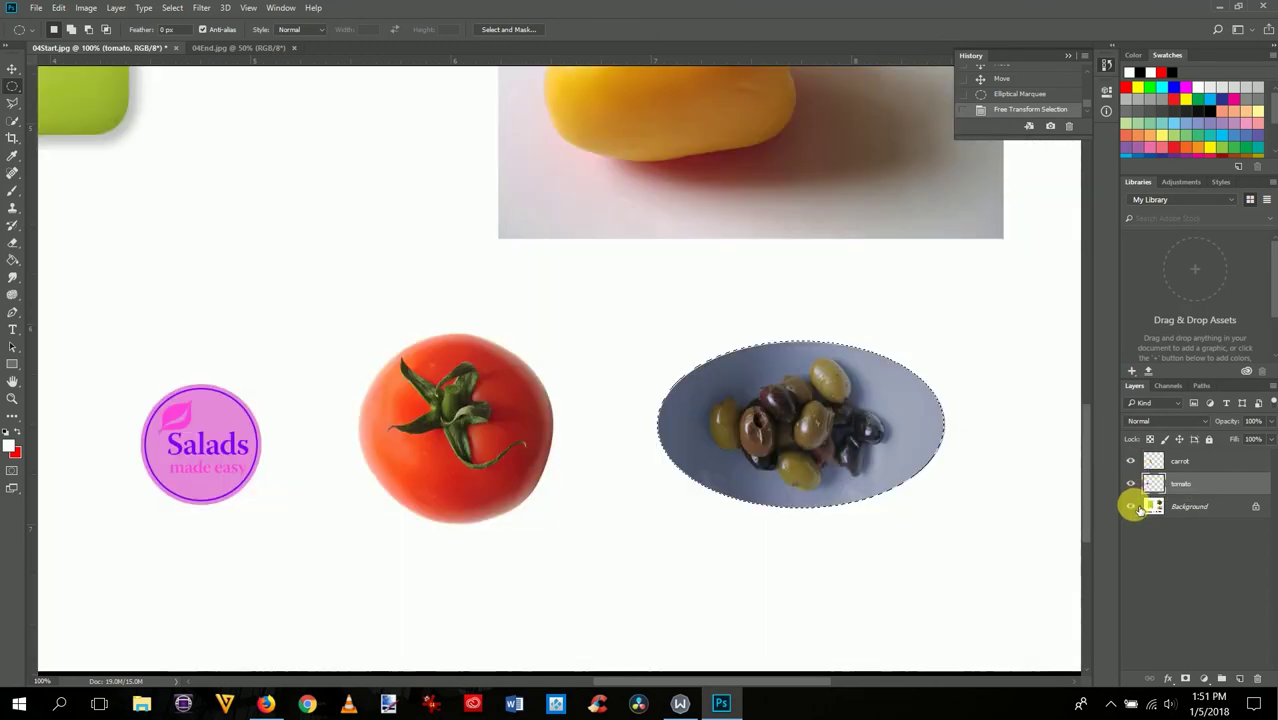
pyautogui.click(1200, 516)
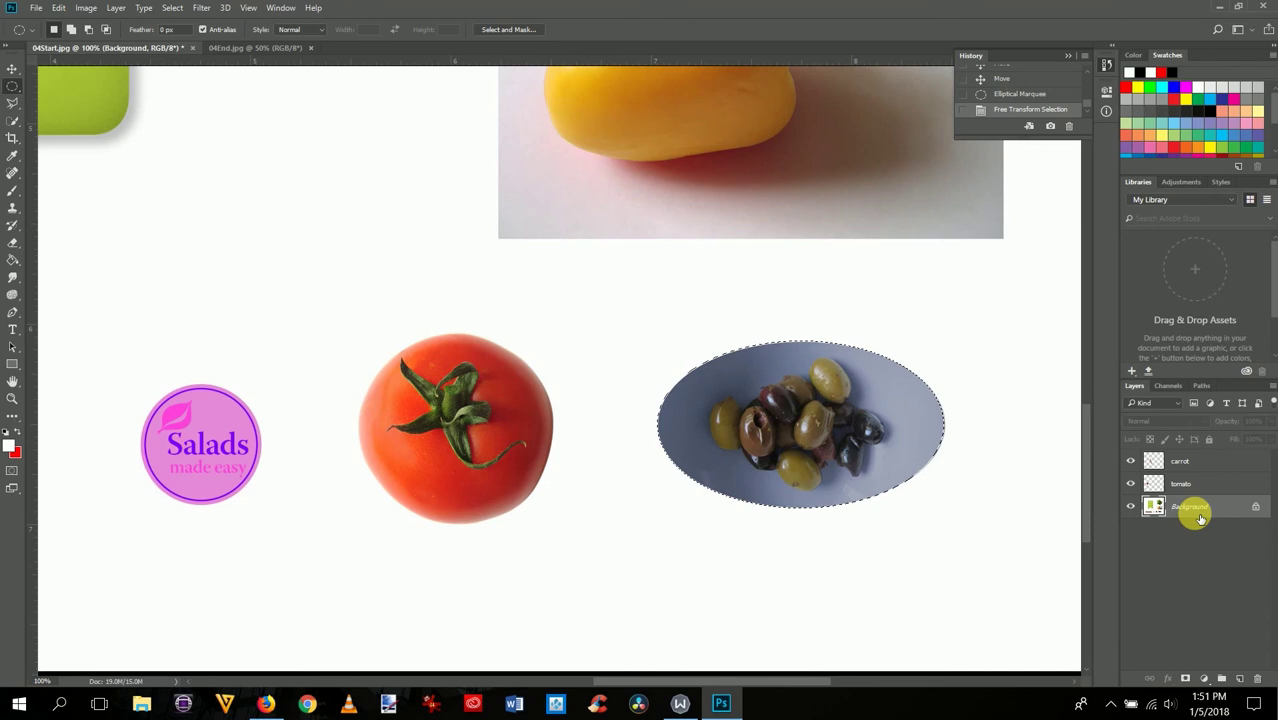
# Step: Copy the selected olive plate to a new layer and rename that layer to olives
pyautogui.hotkey('ctrl', 'j')
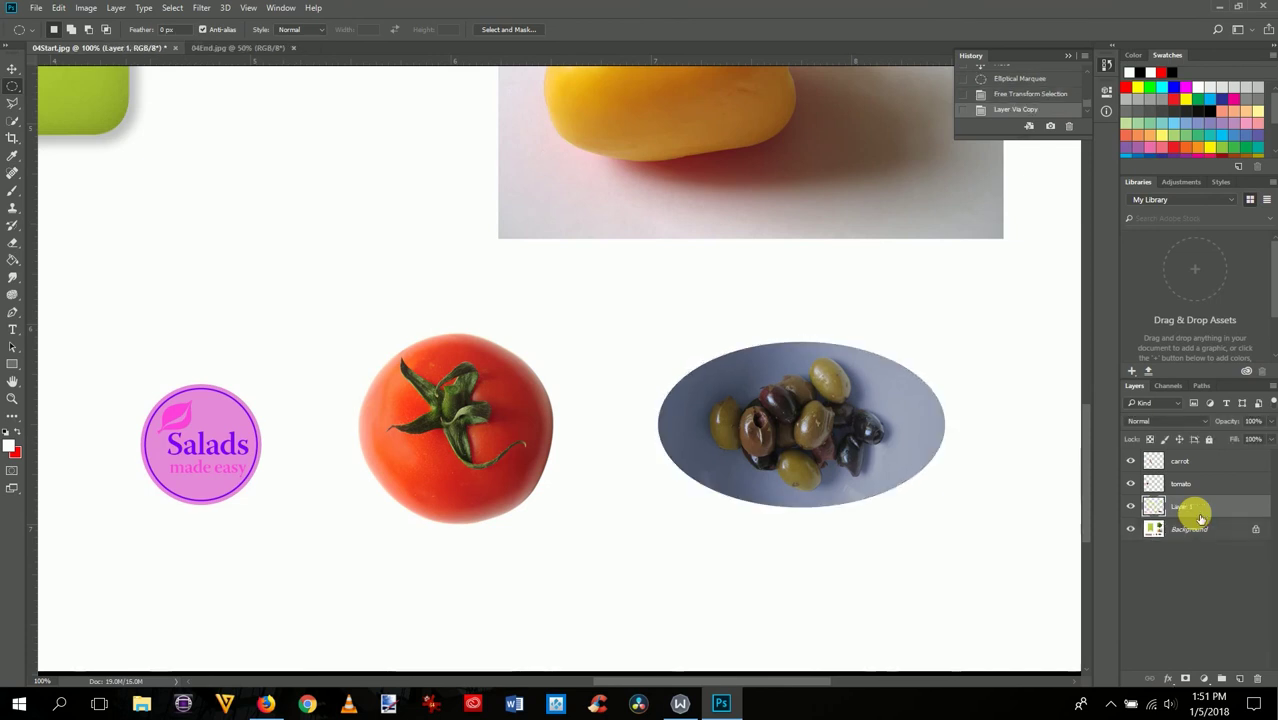
pyautogui.doubleClick(1186, 507)
pyautogui.write('olives')
pyautogui.press('Return')
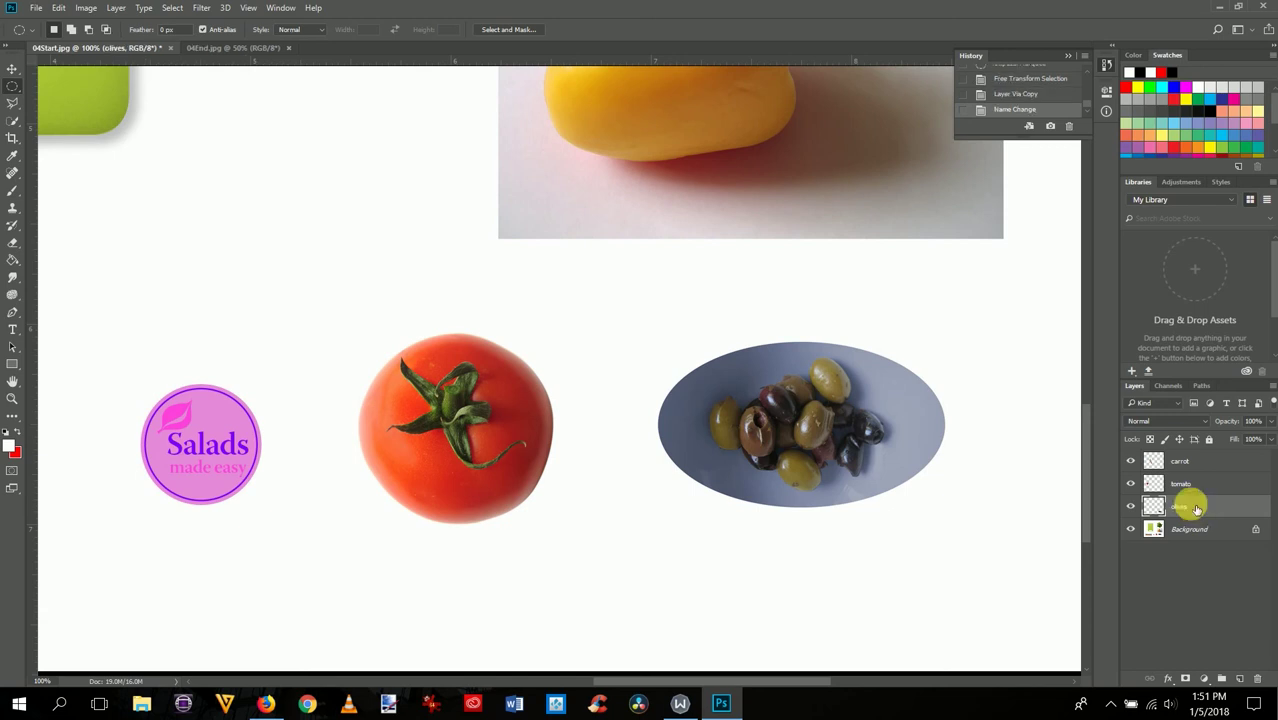
# Step: Move the olives cutout over the cutting board's right edge, beside the top of the carrot
pyautogui.hotkey('ctrl', '0')
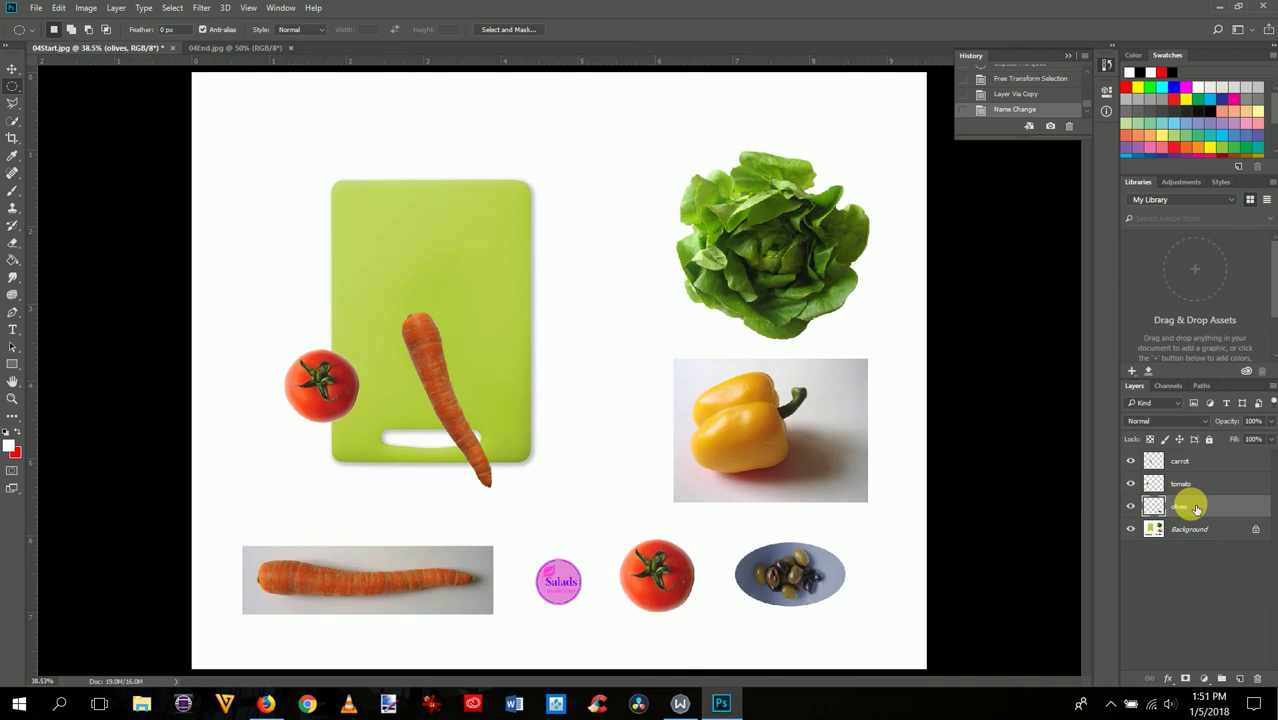
pyautogui.press('v')
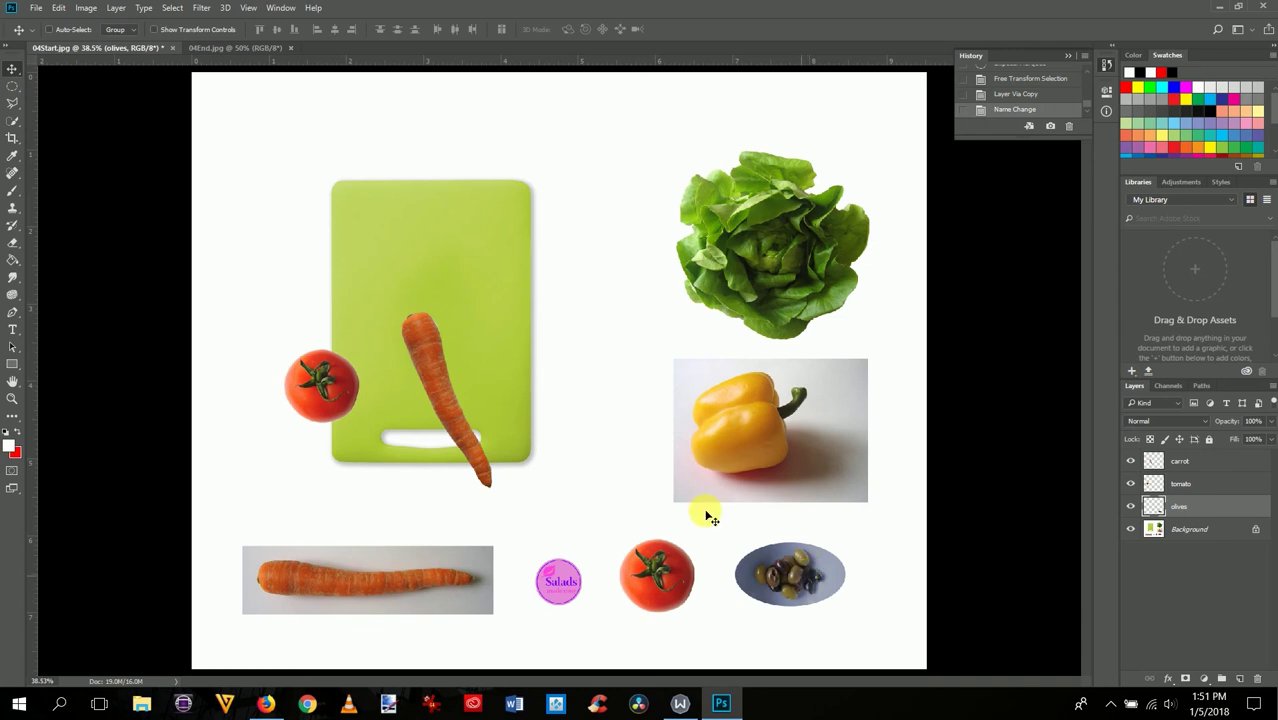
pyautogui.rightClick(803, 579)
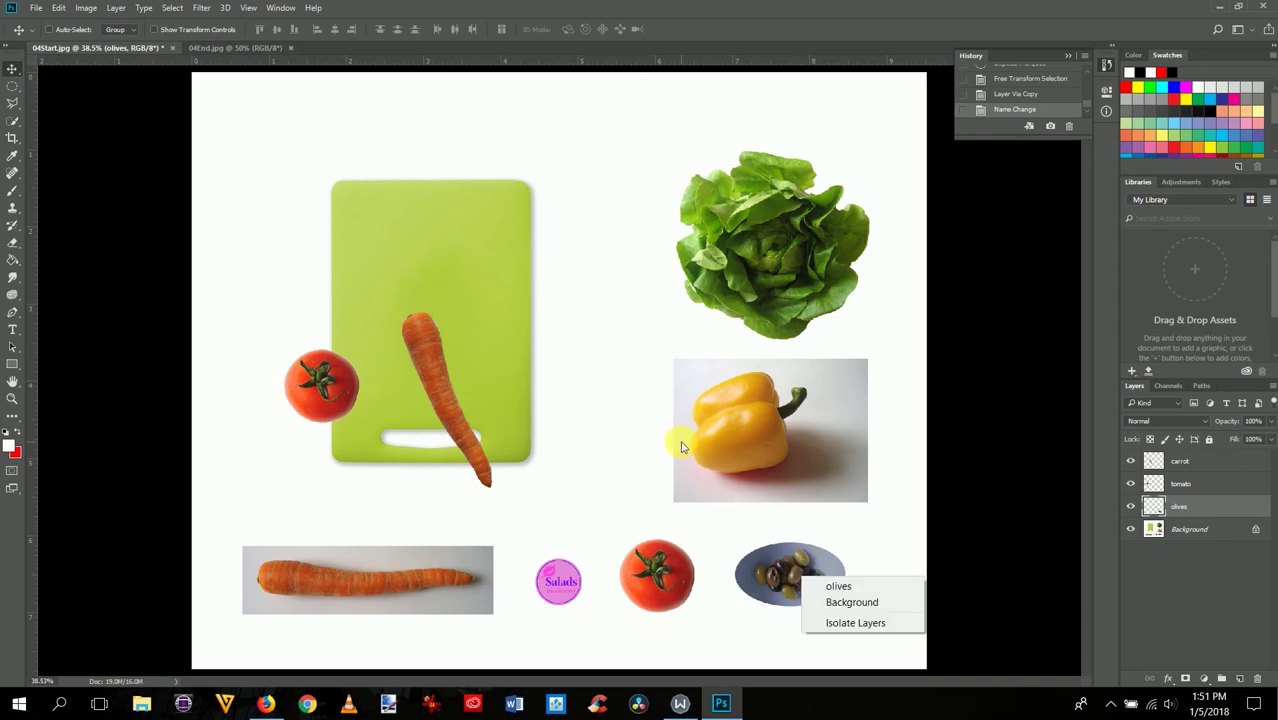
pyautogui.click(769, 579)
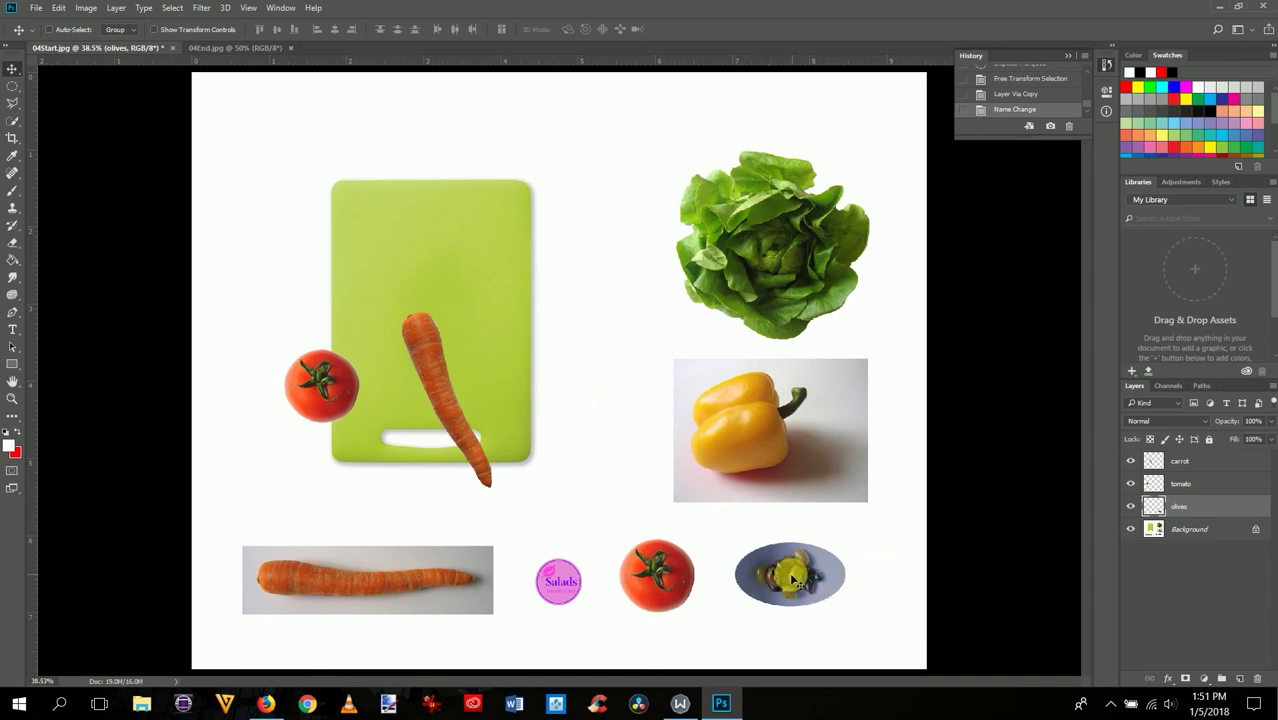
pyautogui.moveTo(790, 580); pyautogui.dragTo(534, 350)
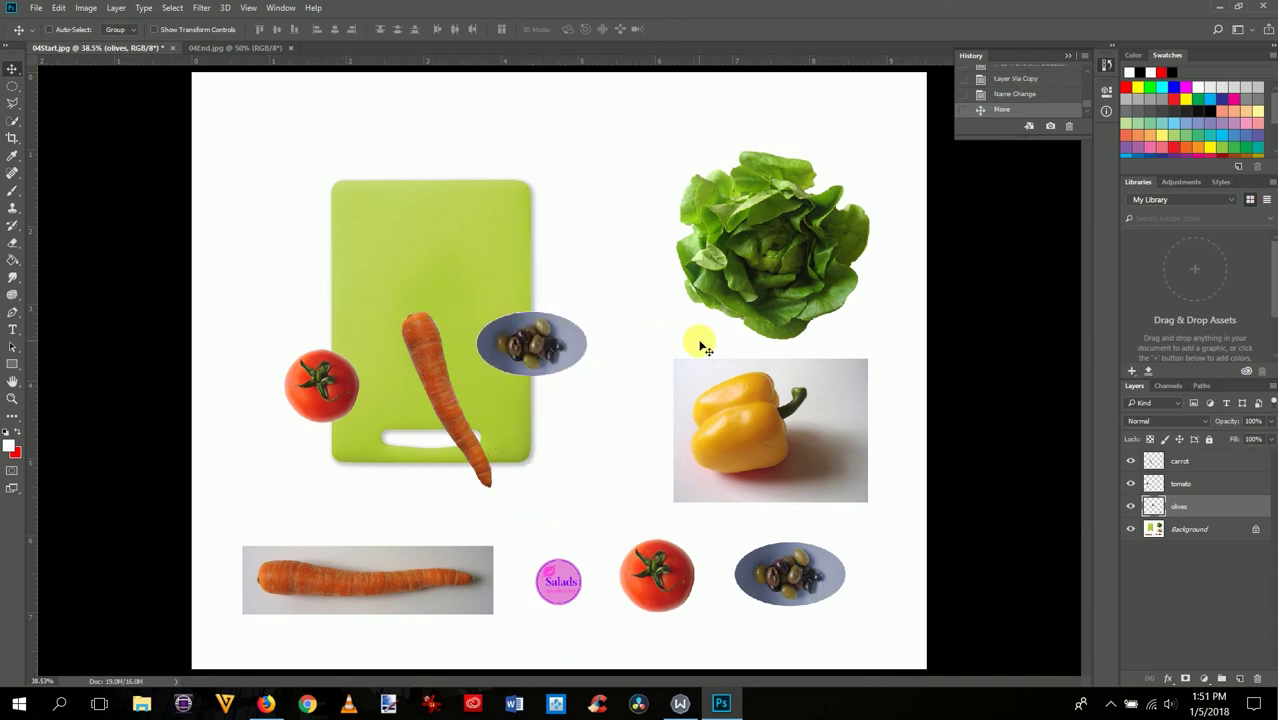
# Step: Compare the olives' placement with 04End.jpg and lower the cutout in 04Start.jpg to about the tomato's level
pyautogui.click(243, 51)
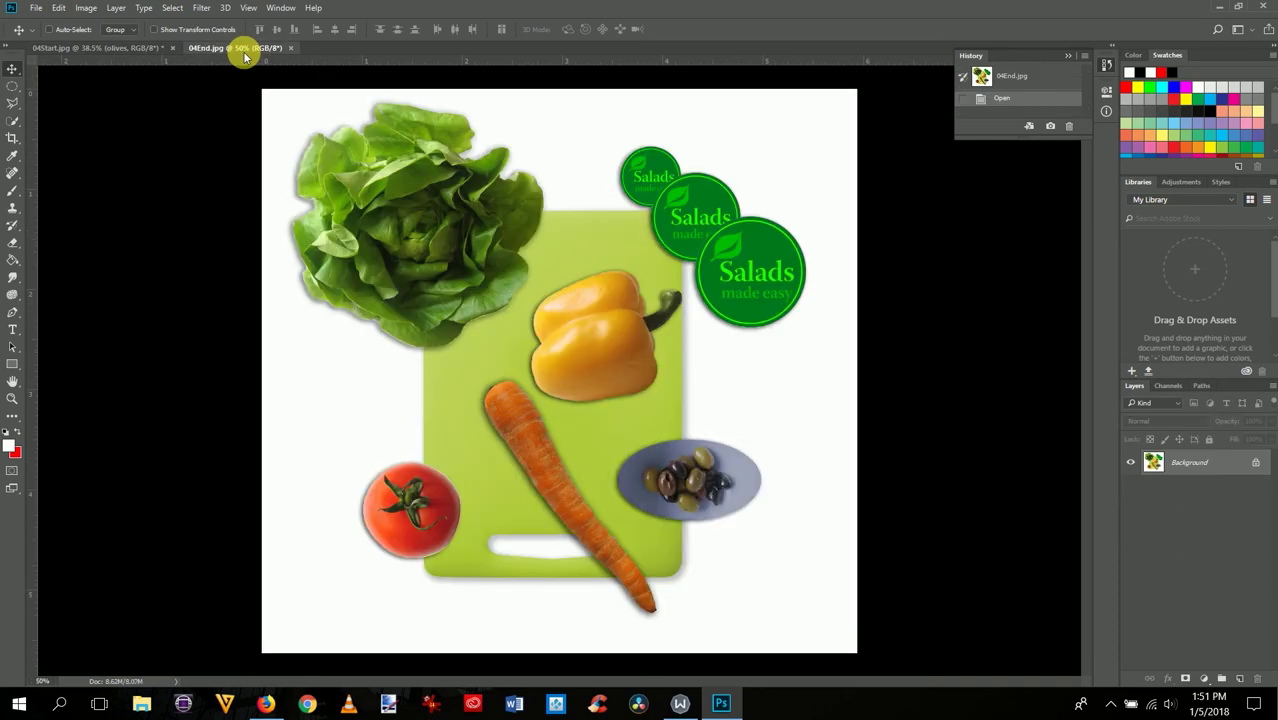
pyautogui.click(102, 49)
pyautogui.moveTo(529, 358); pyautogui.dragTo(527, 412)
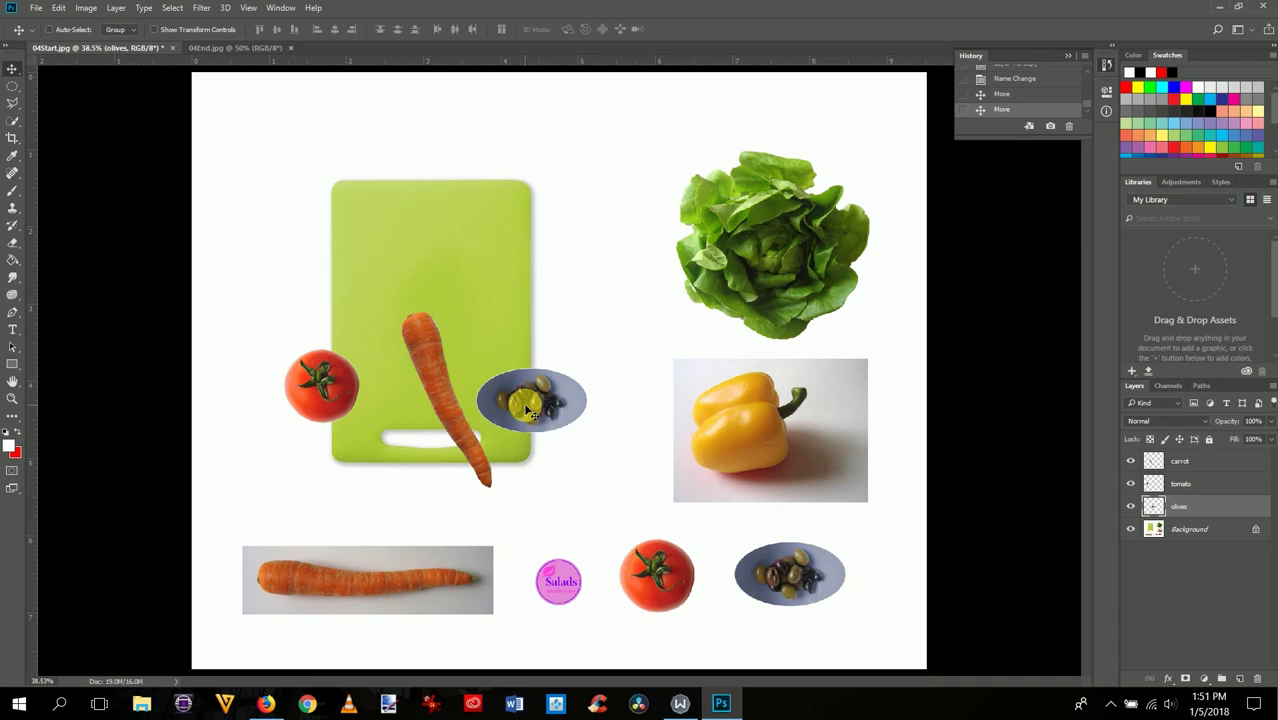
pyautogui.moveTo(526, 411); pyautogui.dragTo(530, 399)
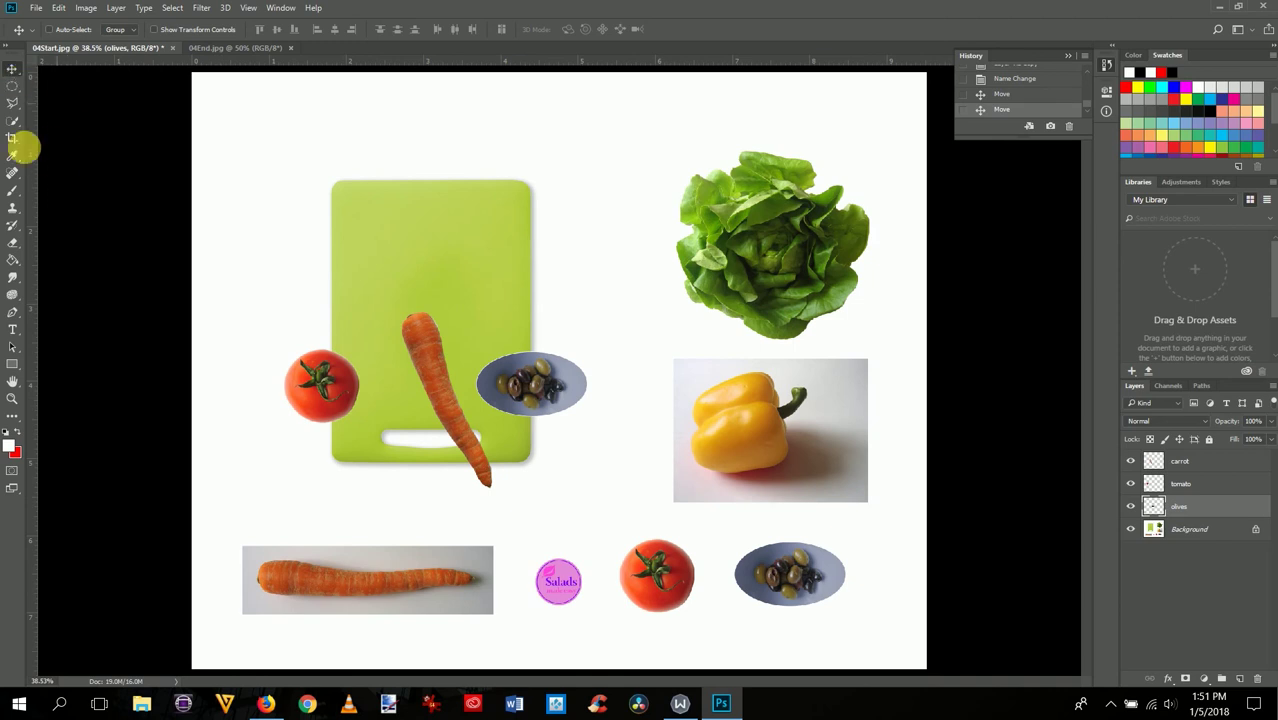
# Step: Select the yellow pepper and its stem by tracing their outline with the Magnetic Lasso tool, removing the stray anchor points inside the pepper
pyautogui.click(12, 104)
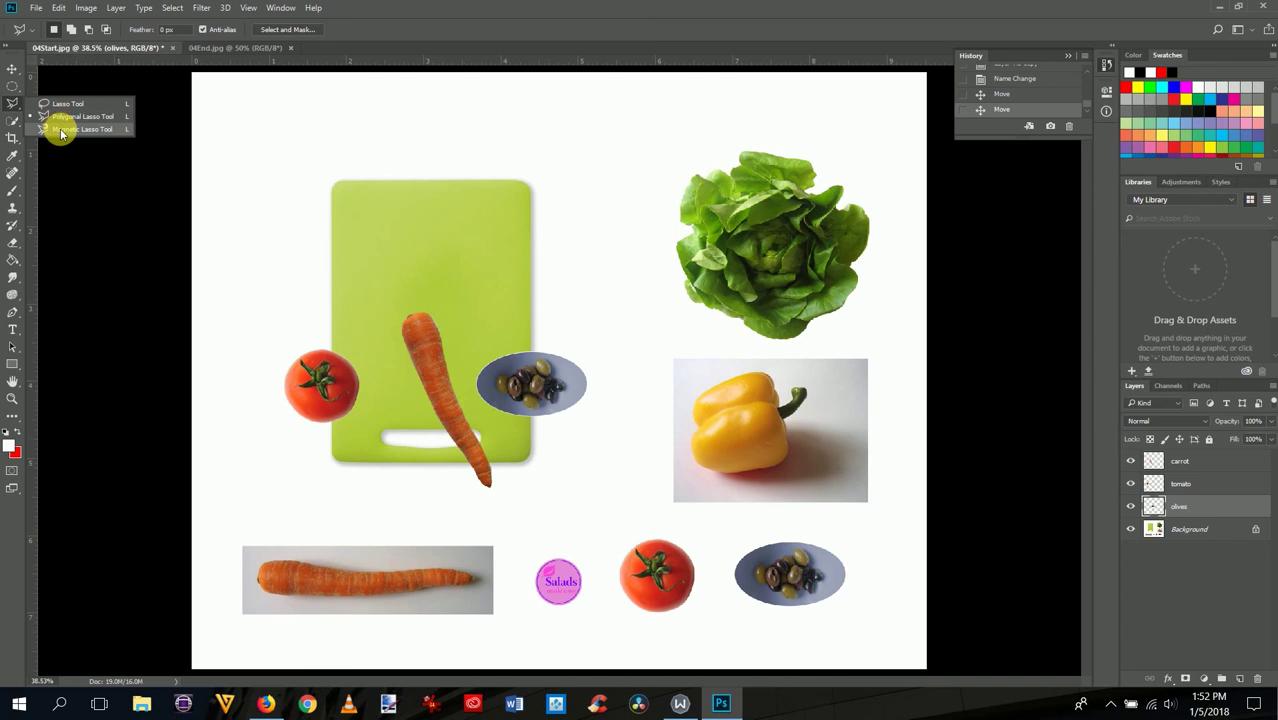
pyautogui.click(61, 131)
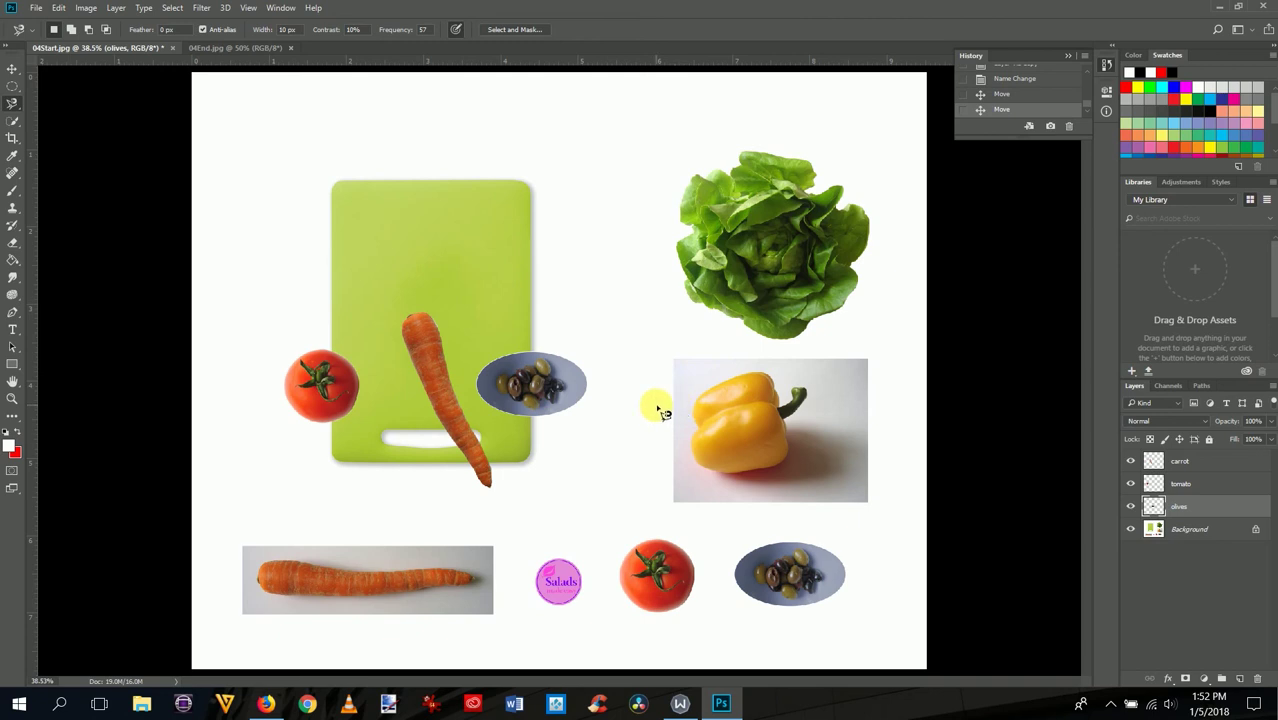
pyautogui.press('z')
pyautogui.click(752, 436)
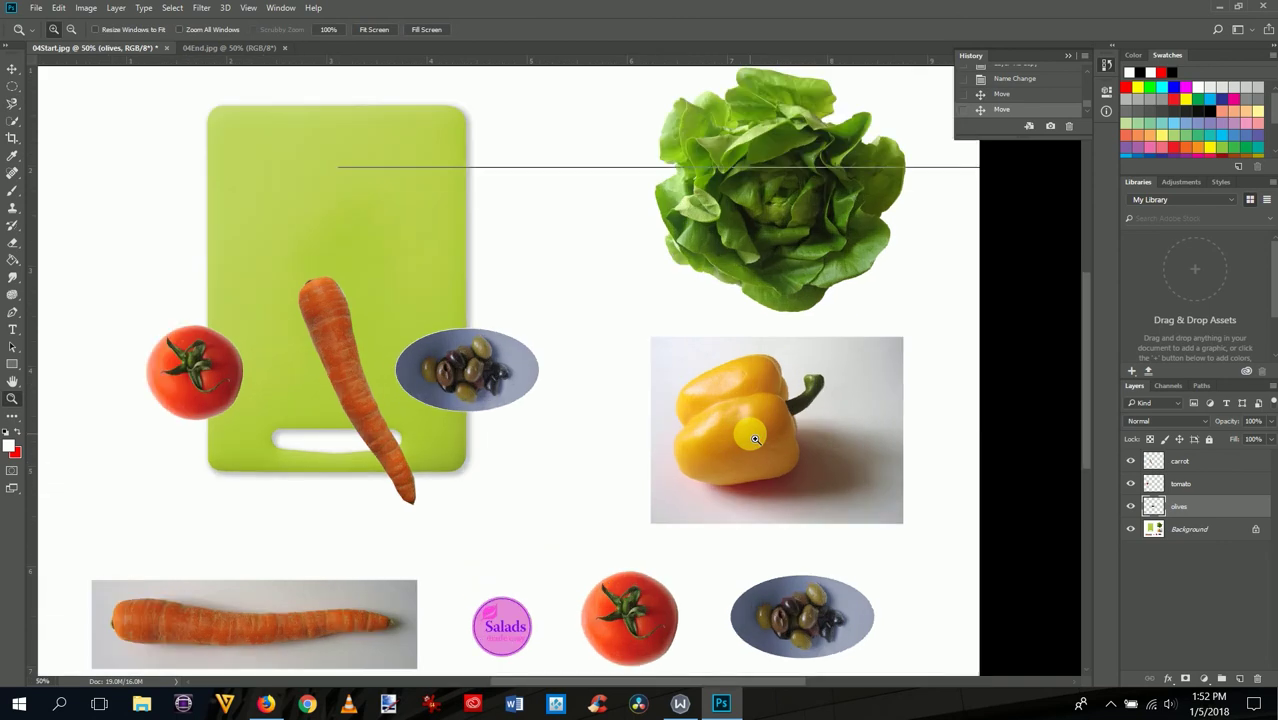
pyautogui.click(755, 438)
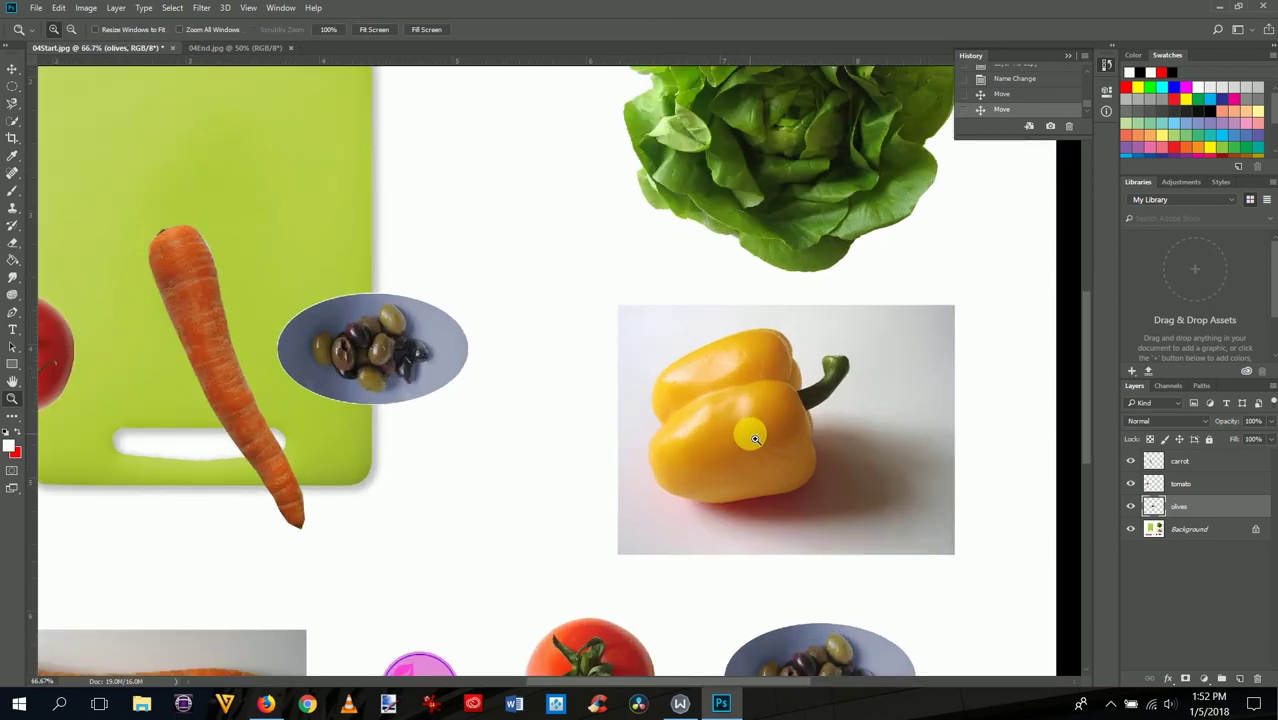
pyautogui.click(755, 438)
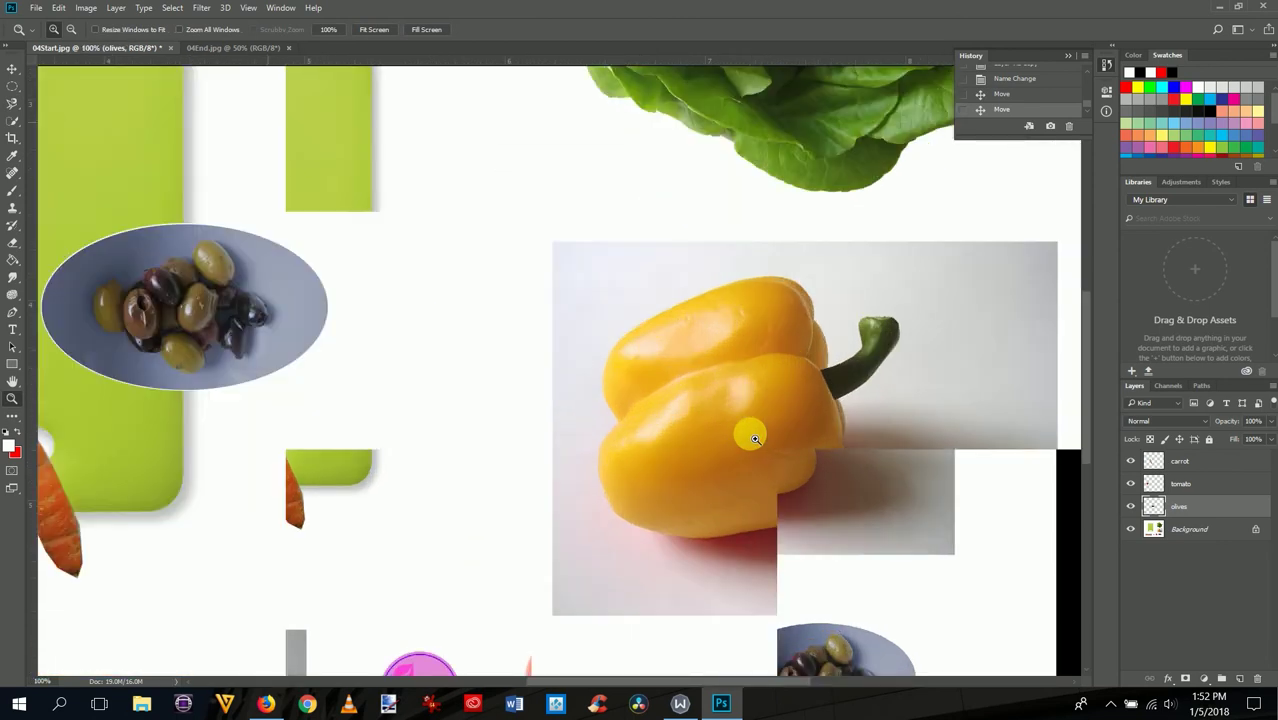
pyautogui.click(15, 104)
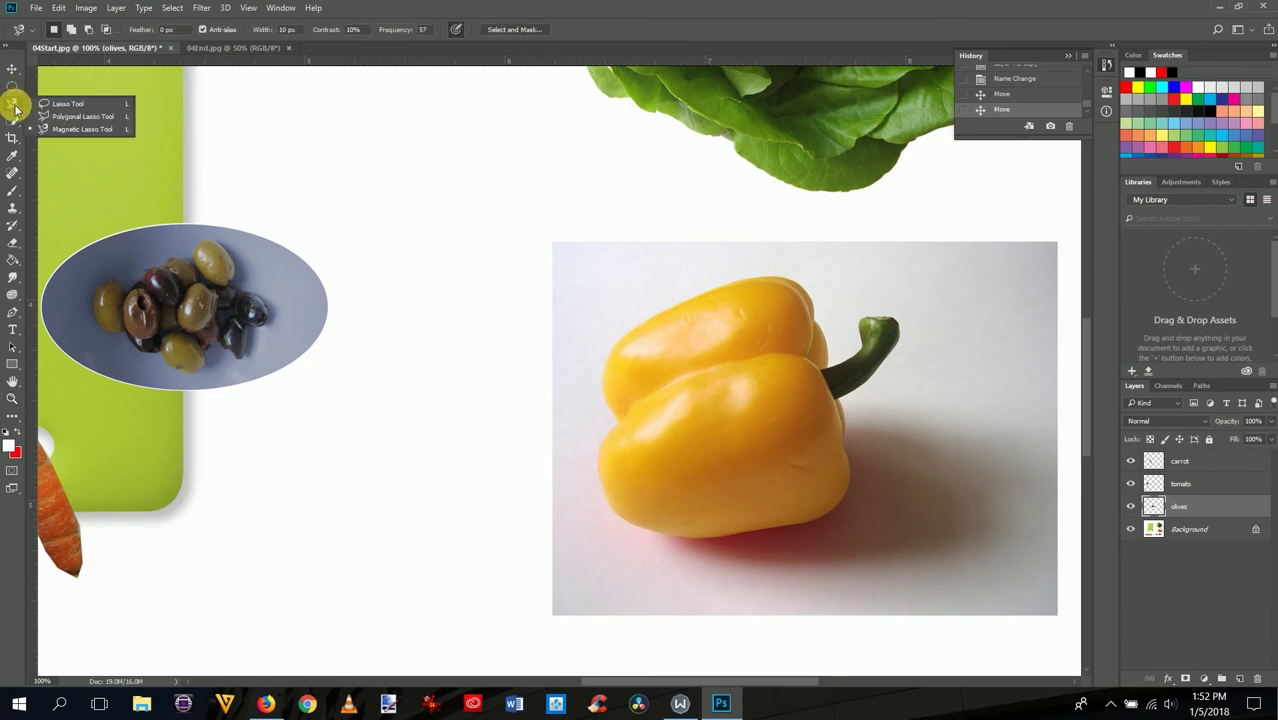
pyautogui.click(55, 128)
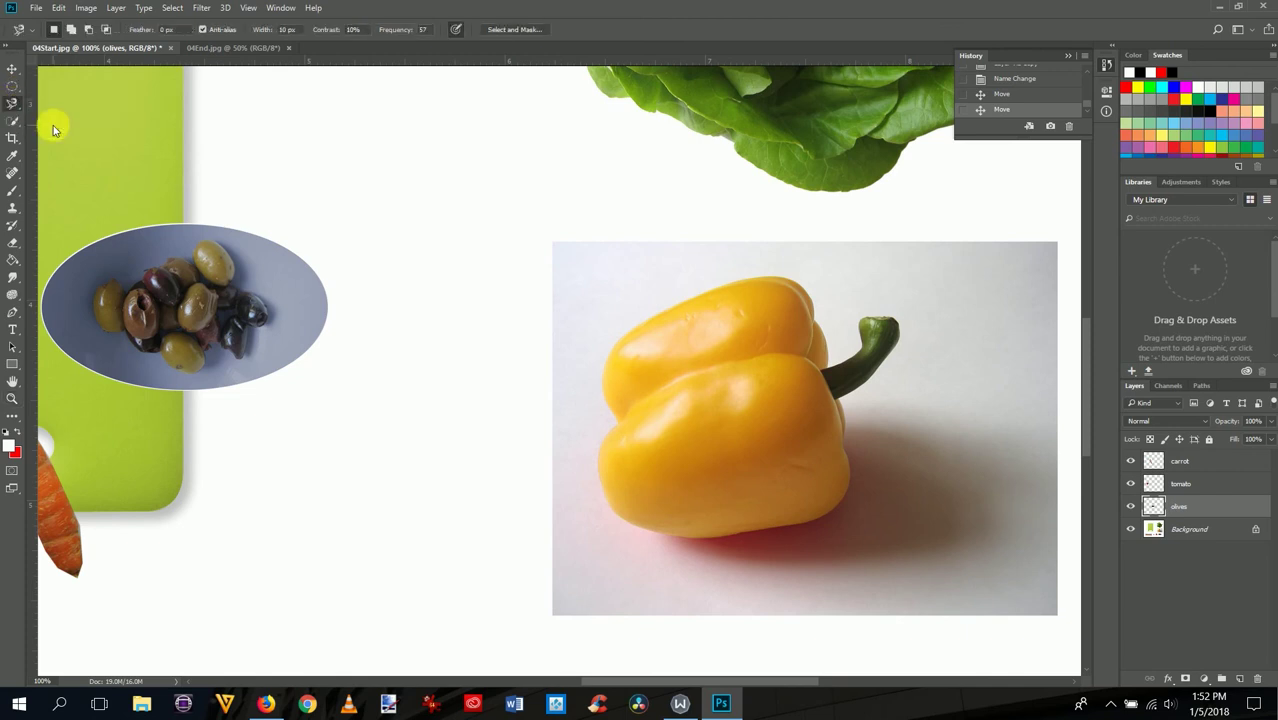
pyautogui.click(706, 292)
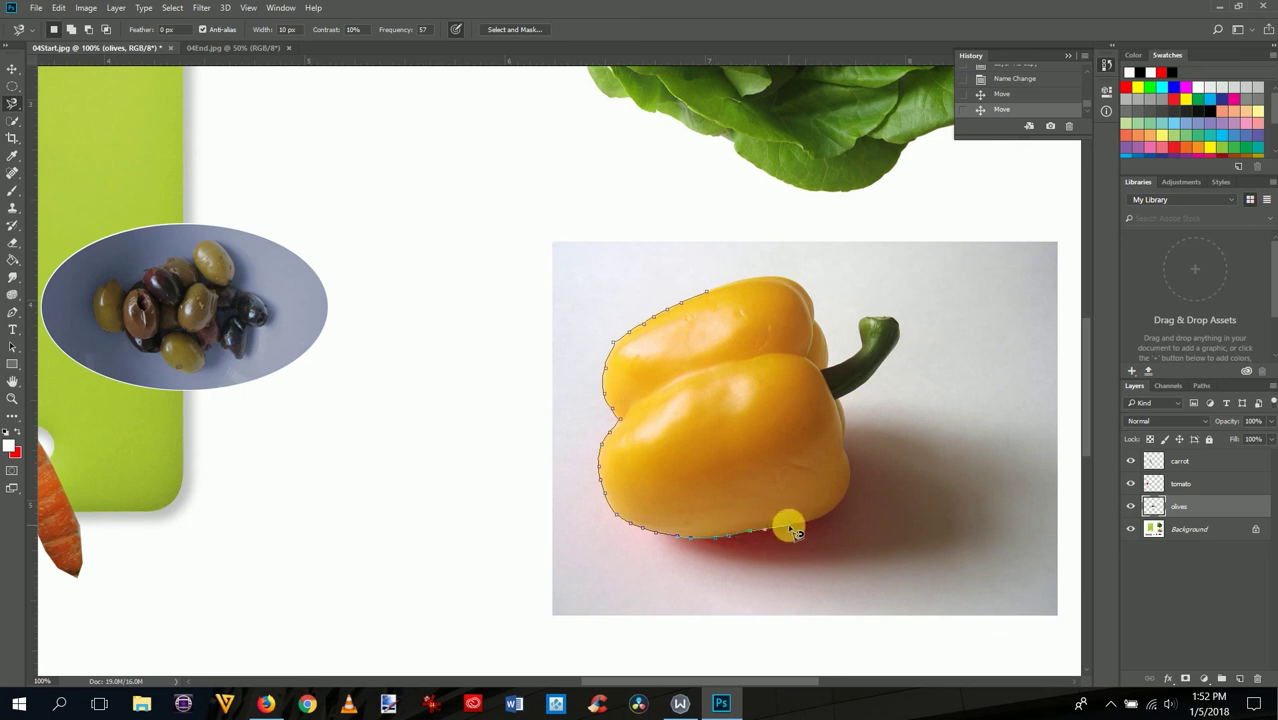
pyautogui.click(800, 435)
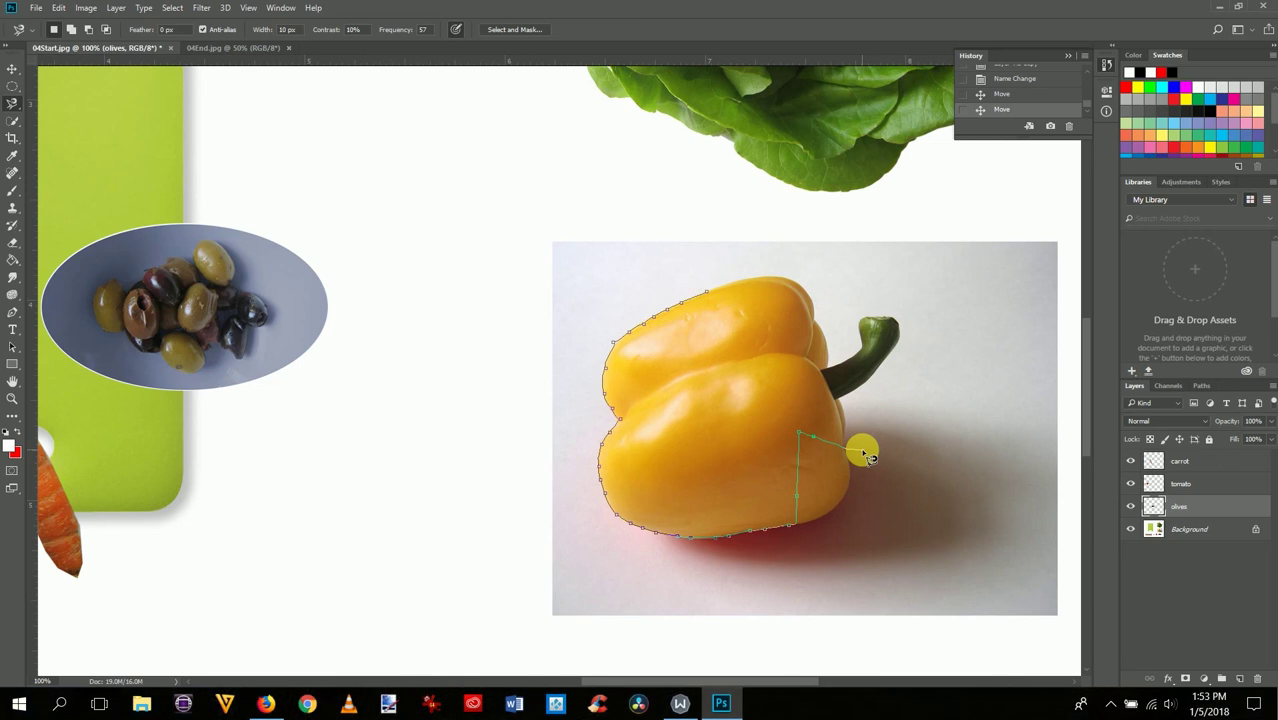
pyautogui.press('BackSpace')
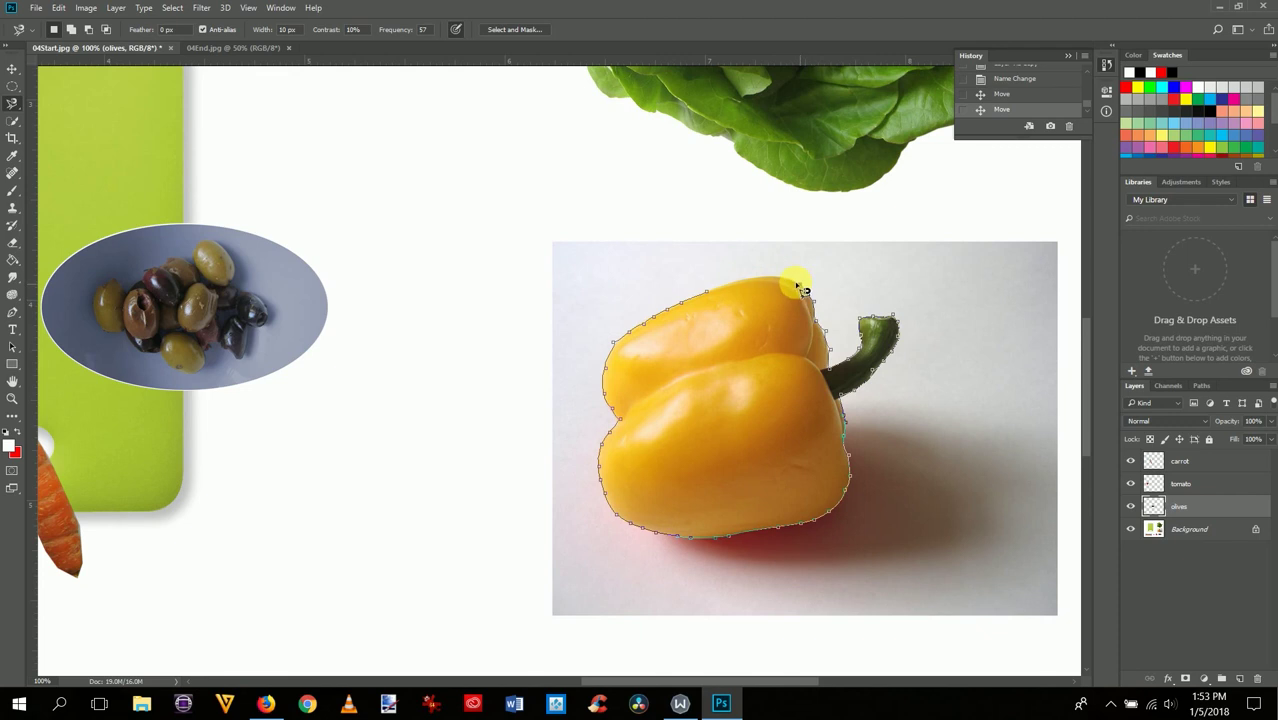
pyautogui.click(733, 280)
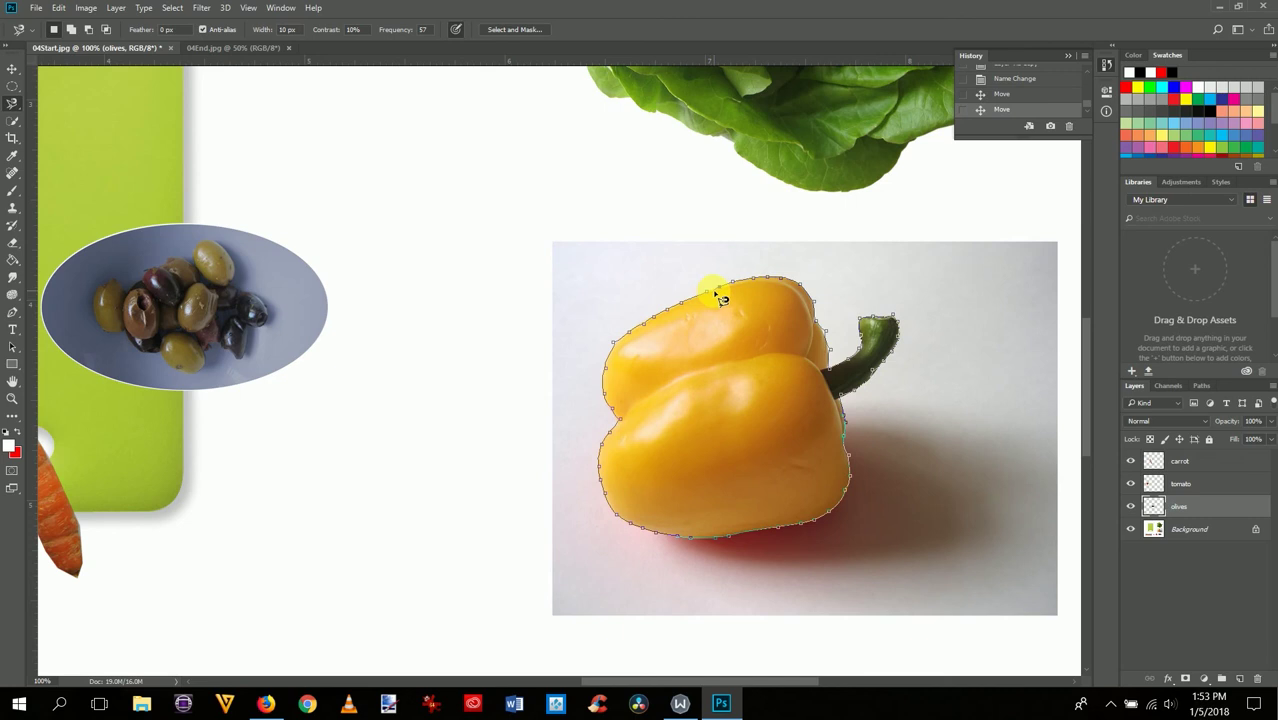
pyautogui.click(720, 298)
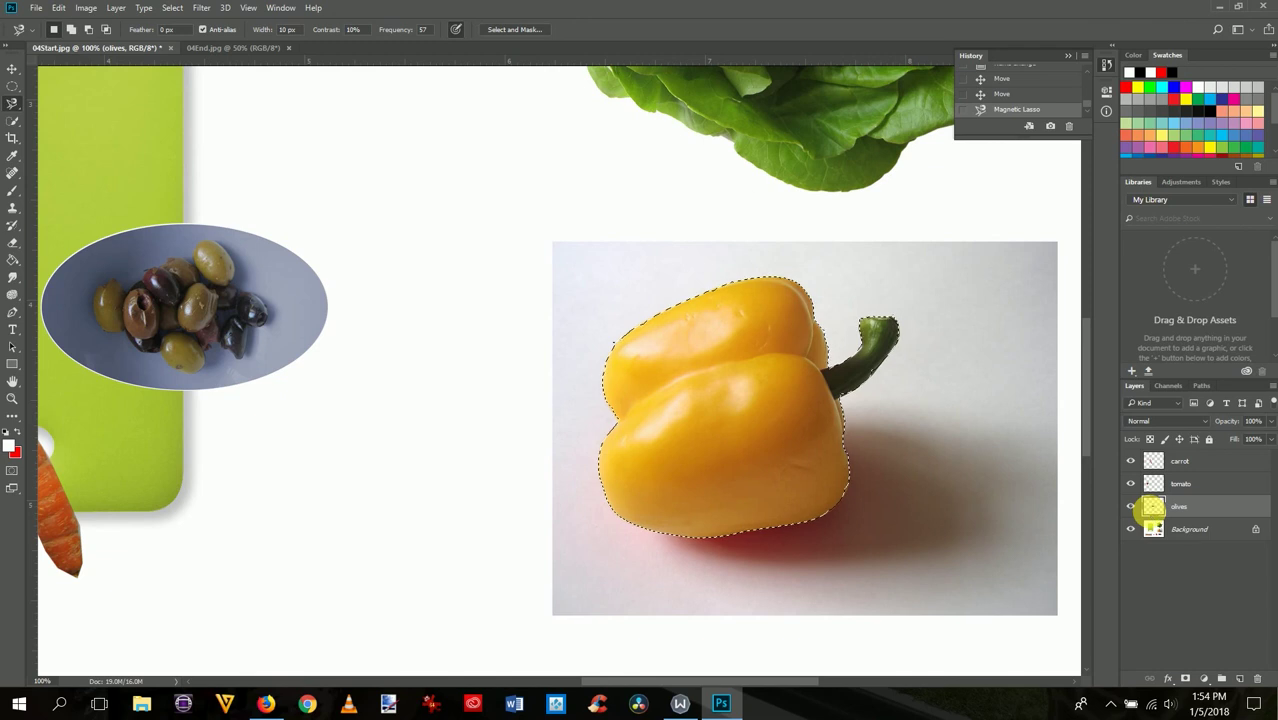
# Step: Copy the selected pepper from the Background layer to a new layer and rename that layer to pepper
pyautogui.hotkey('ctrl', 'j')
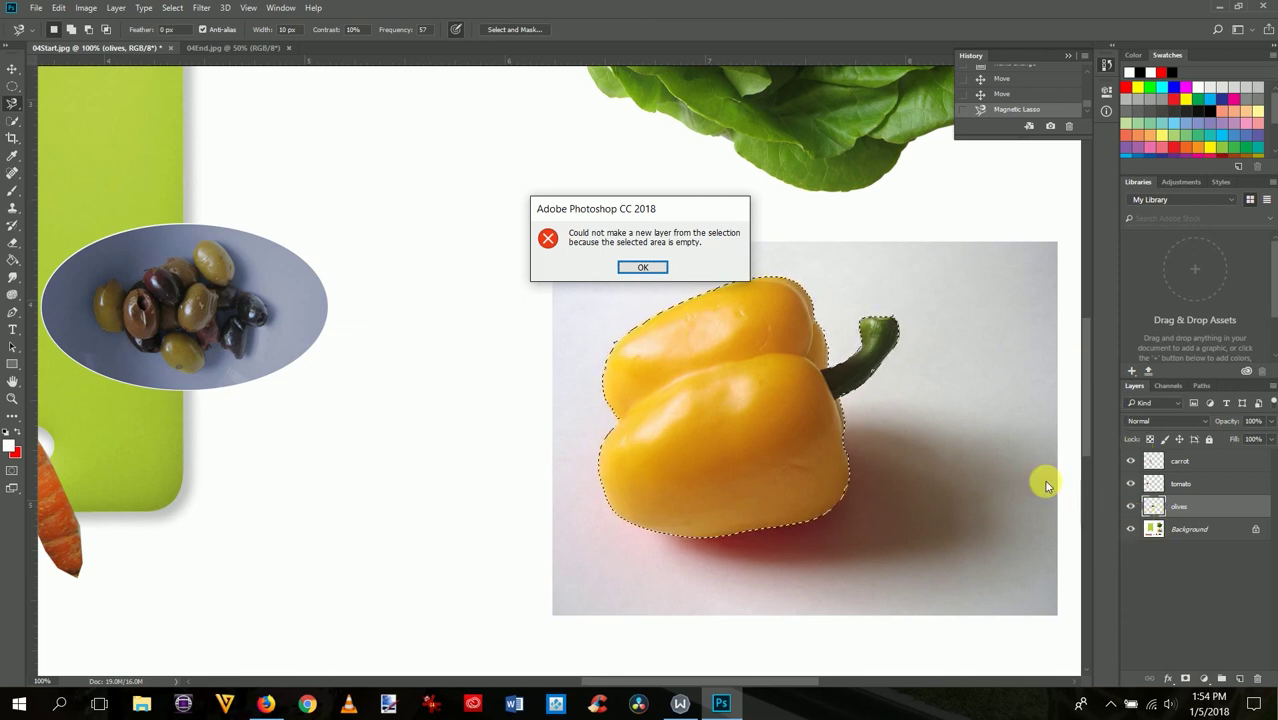
pyautogui.click(643, 268)
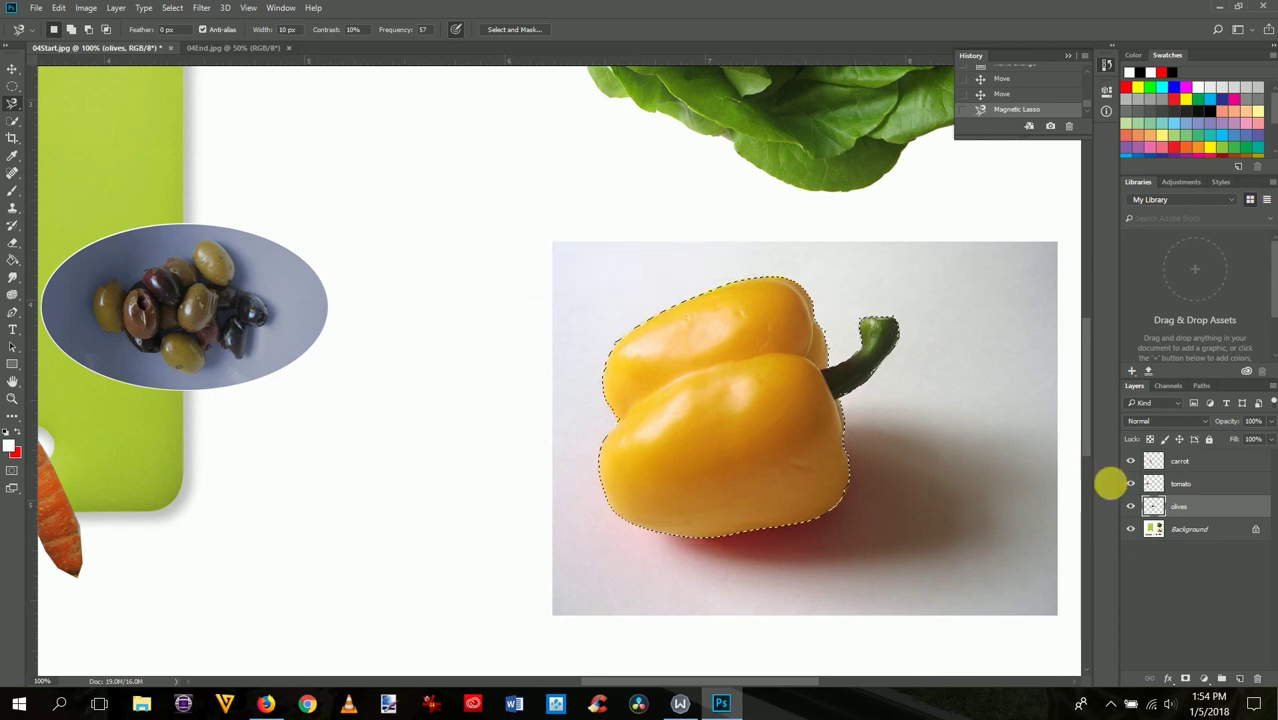
pyautogui.click(1180, 534)
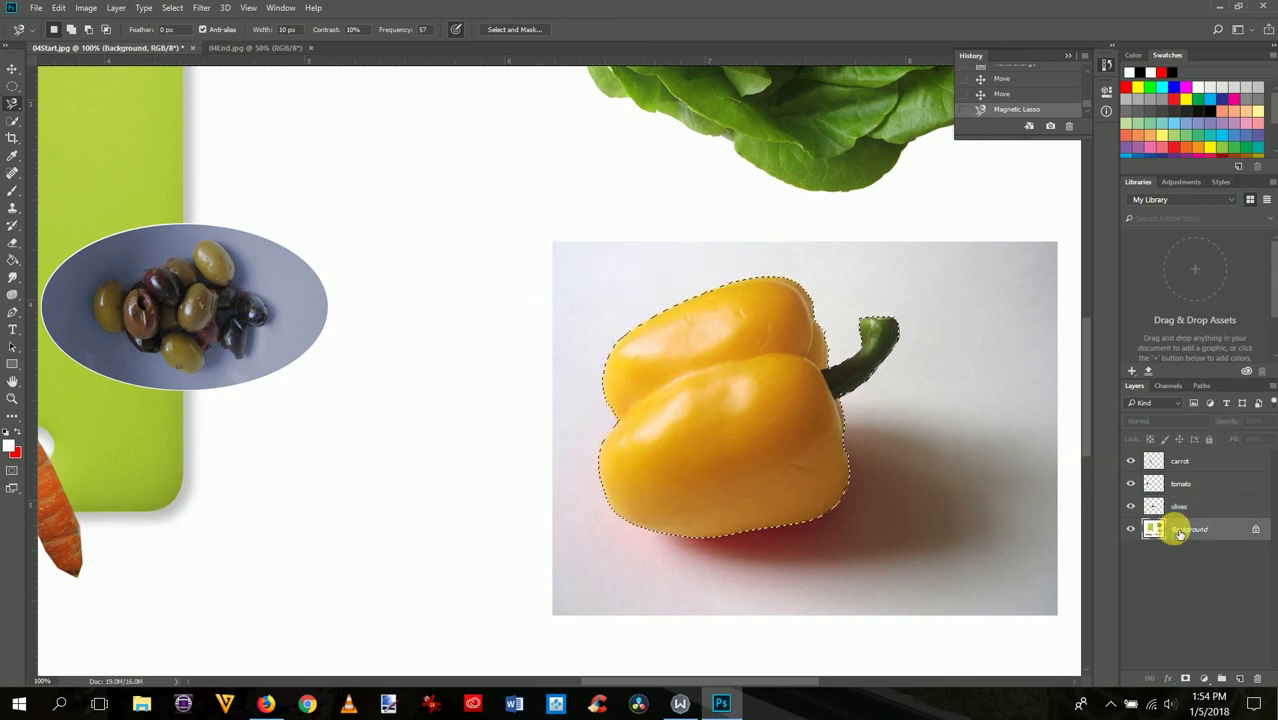
pyautogui.hotkey('ctrl', 'j')
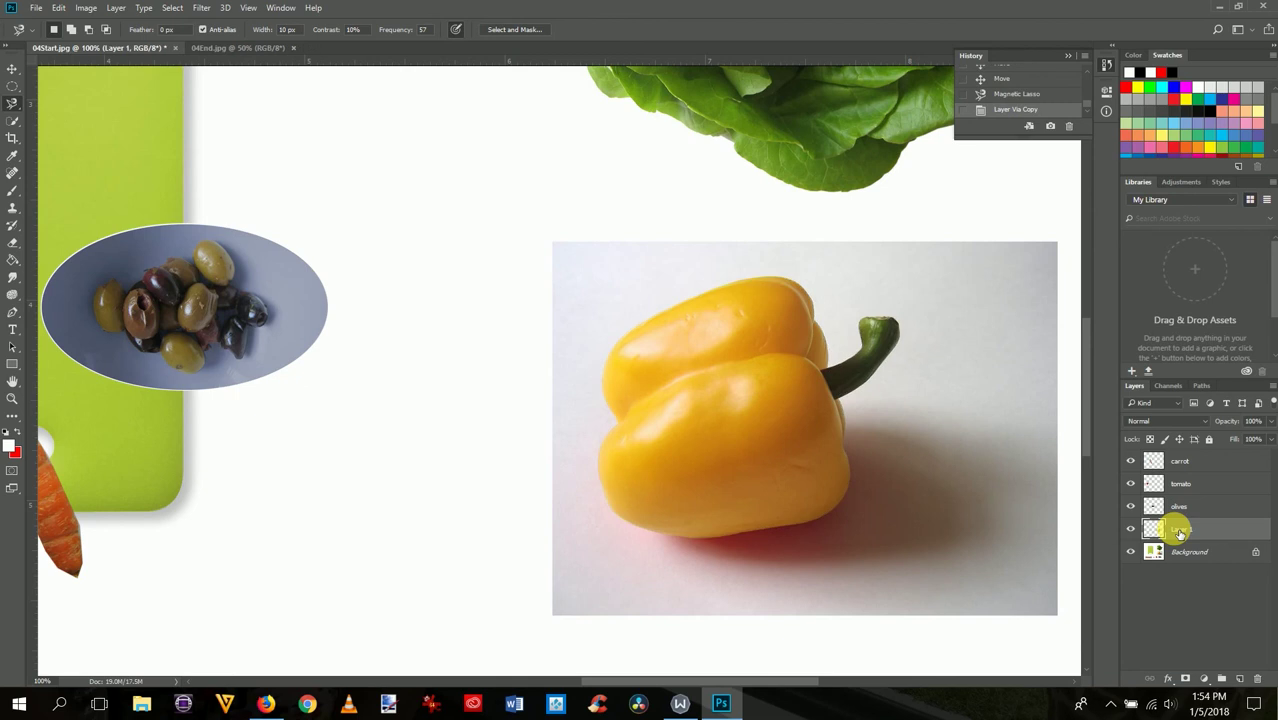
pyautogui.doubleClick(1192, 534)
pyautogui.write('pepper')
pyautogui.press('Return')
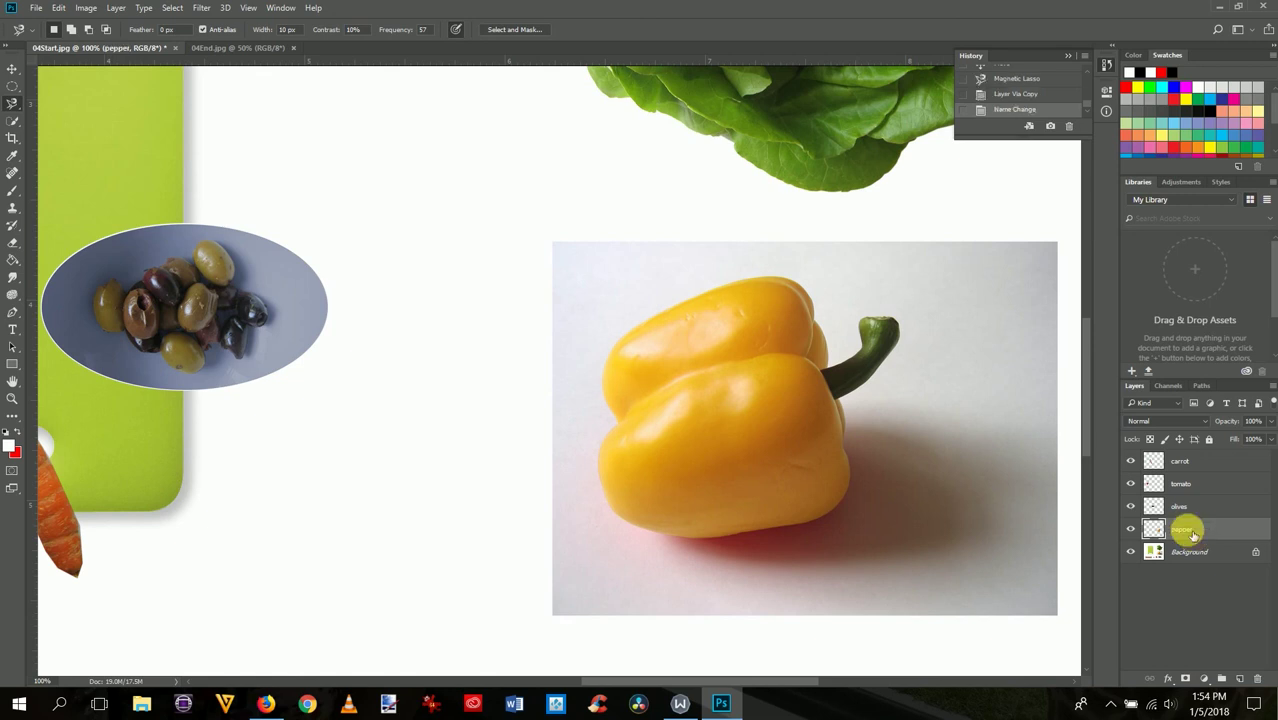
# Step: Move the pepper cutout over the cutting board's upper right edge, above the olives
pyautogui.hotkey('ctrl', '0')
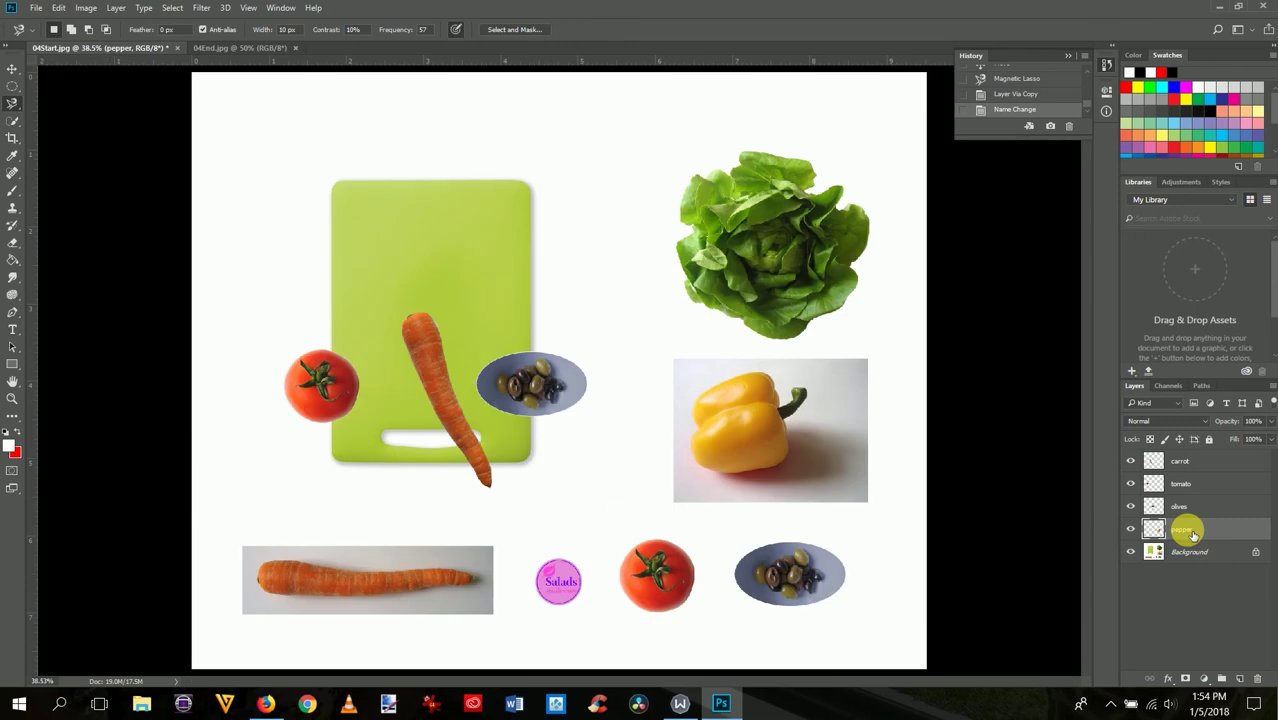
pyautogui.press('v')
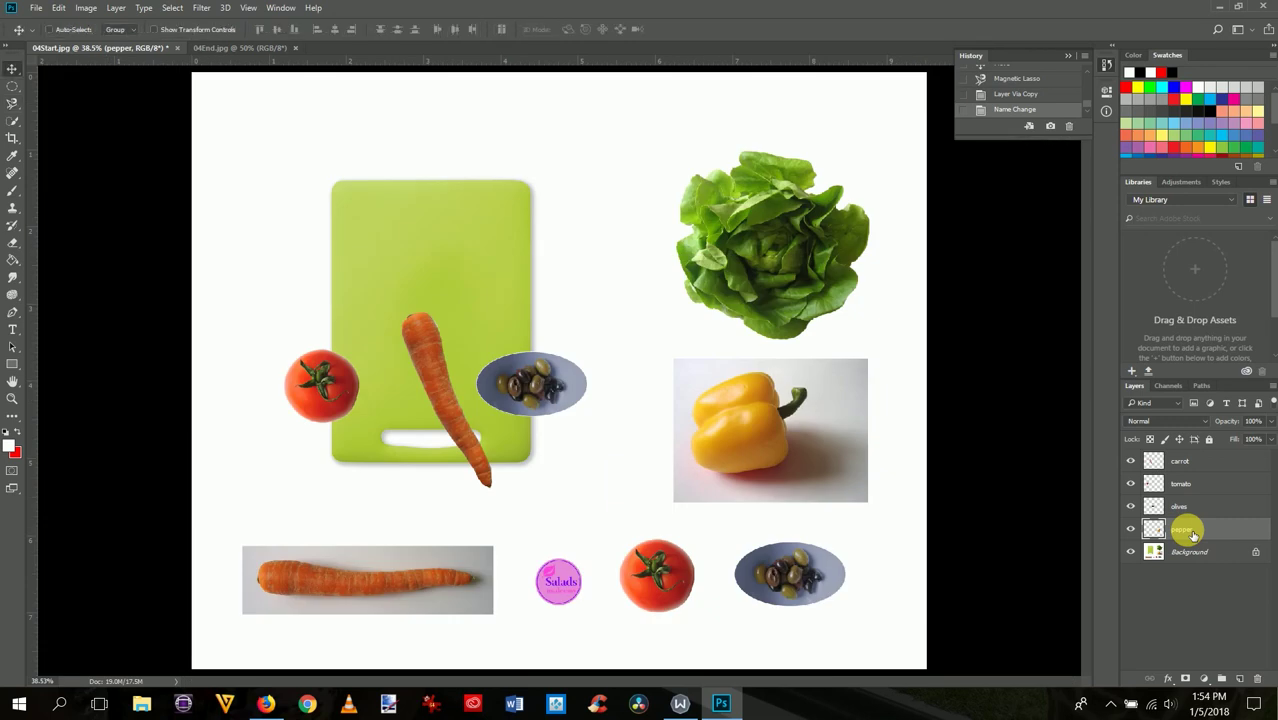
pyautogui.moveTo(751, 414); pyautogui.dragTo(520, 257)
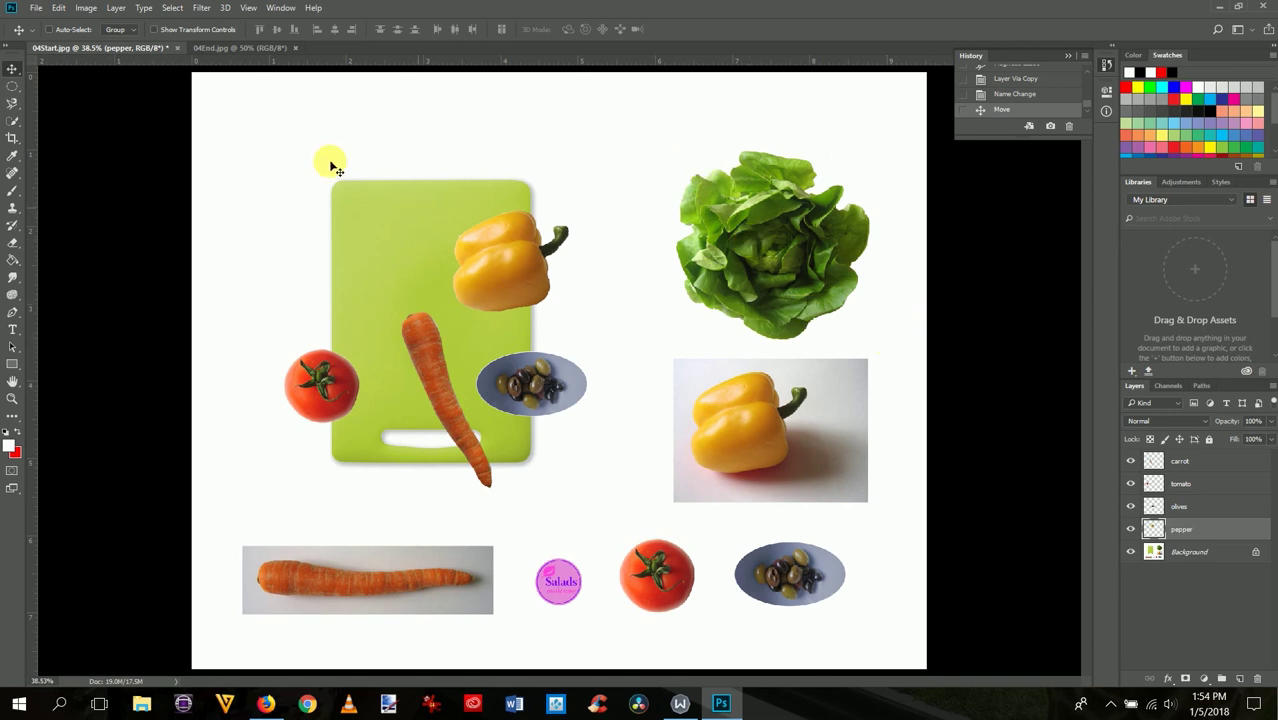
# Step: Try to select the lettuce on the pepper layer with a rectangular marquee and subtract the surrounding white with the Magic Wand
pyautogui.click(13, 86)
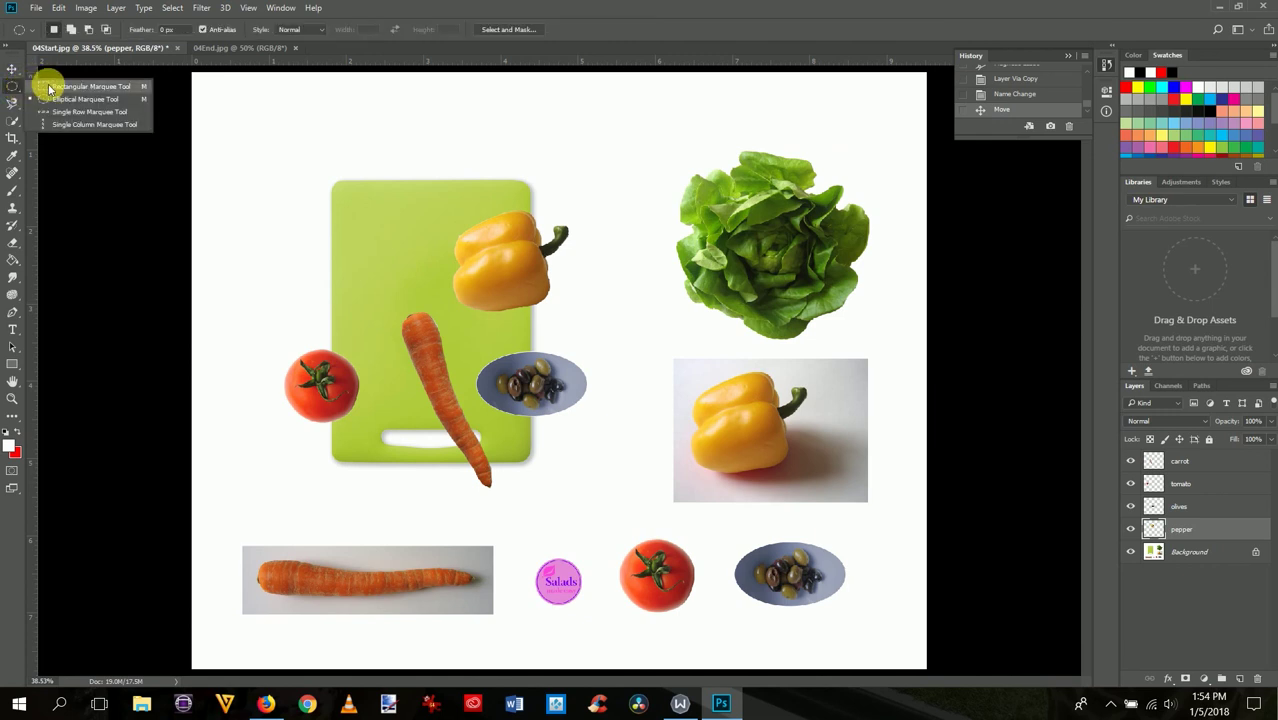
pyautogui.click(48, 89)
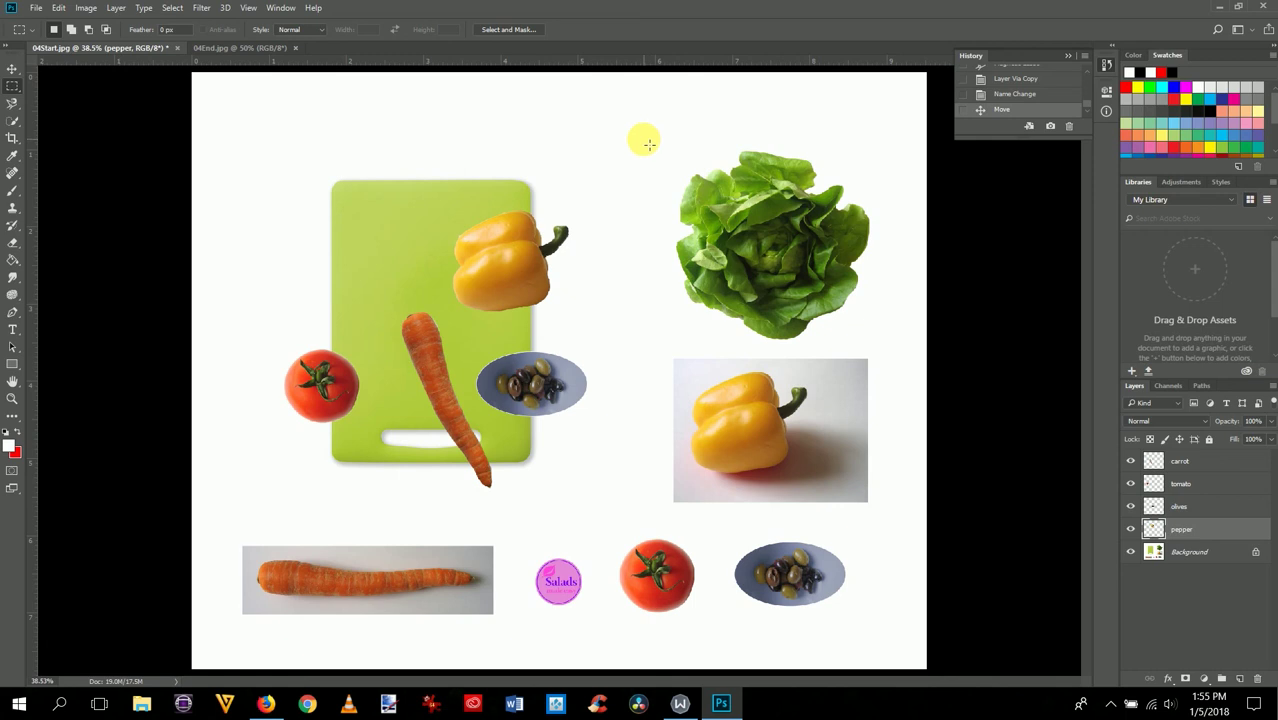
pyautogui.moveTo(643, 138); pyautogui.dragTo(896, 349)
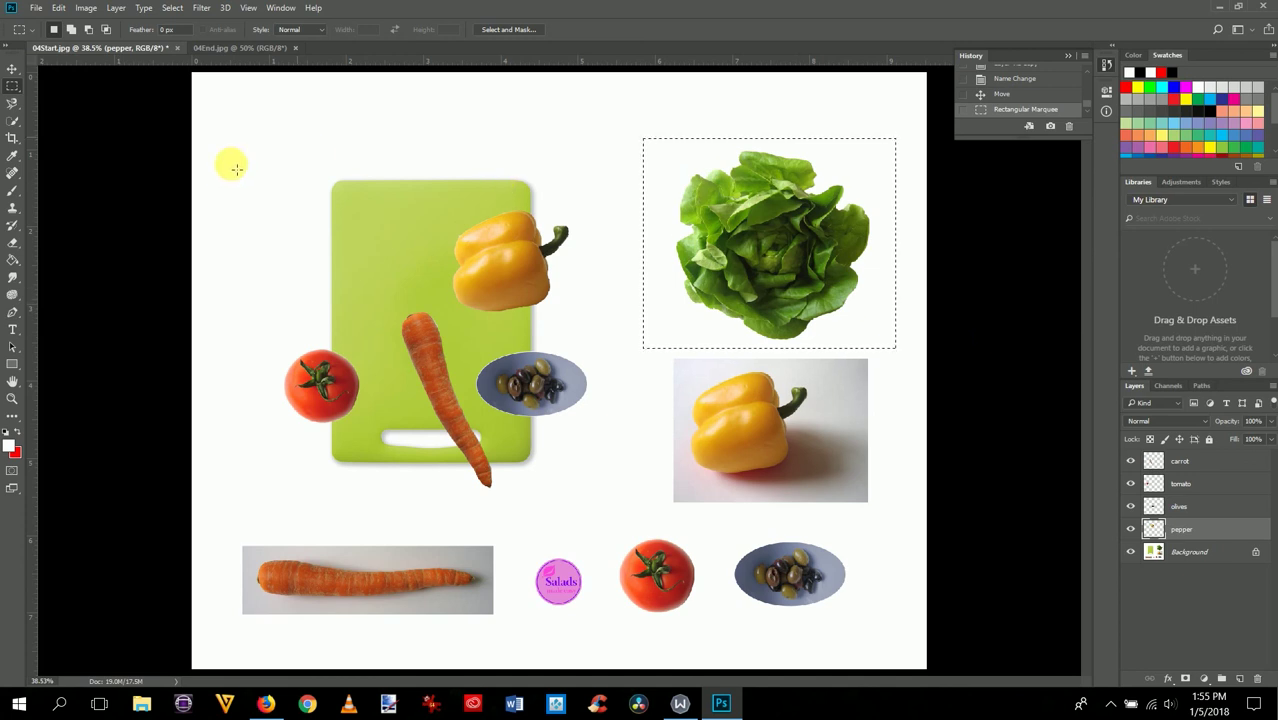
pyautogui.click(20, 126)
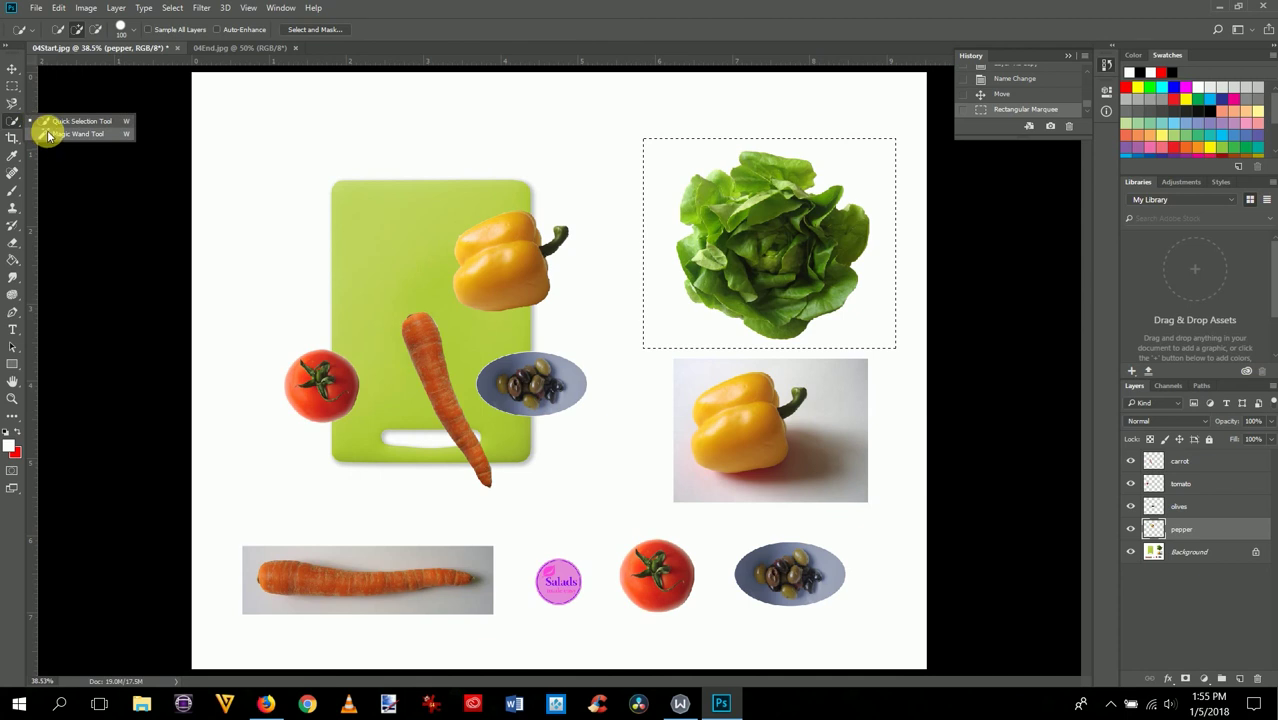
pyautogui.click(48, 135)
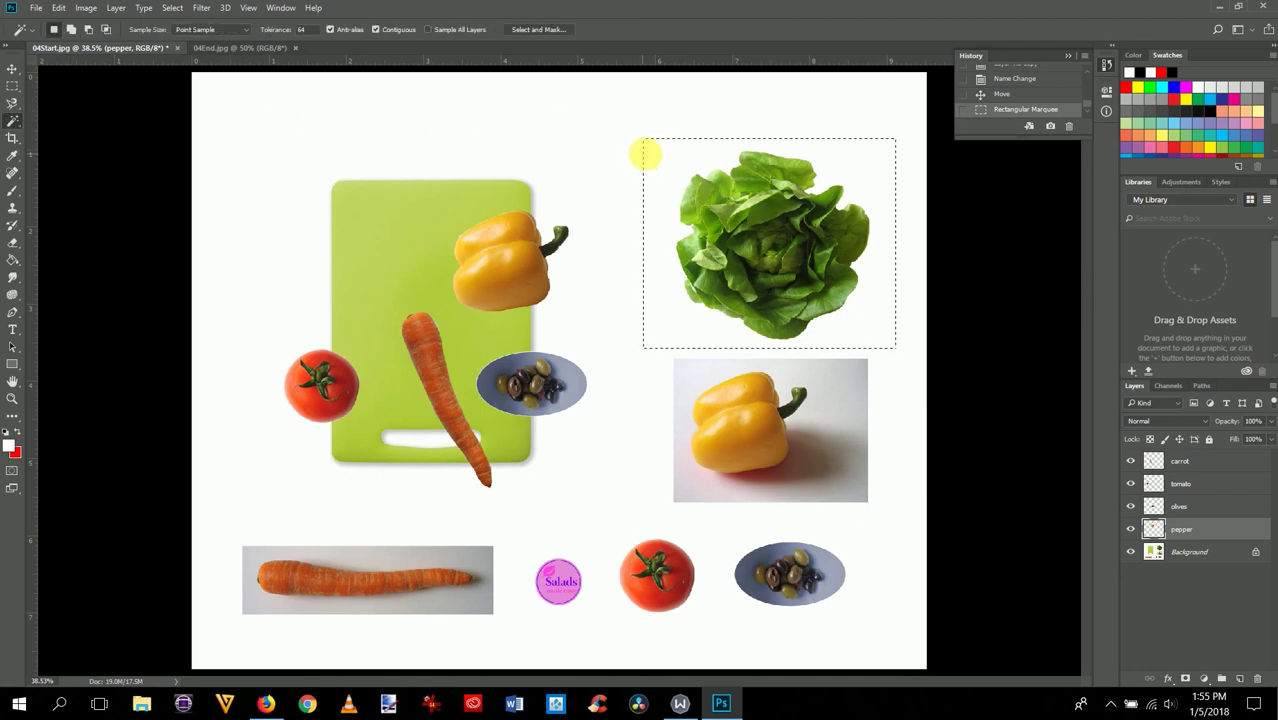
pyautogui.press('alt')
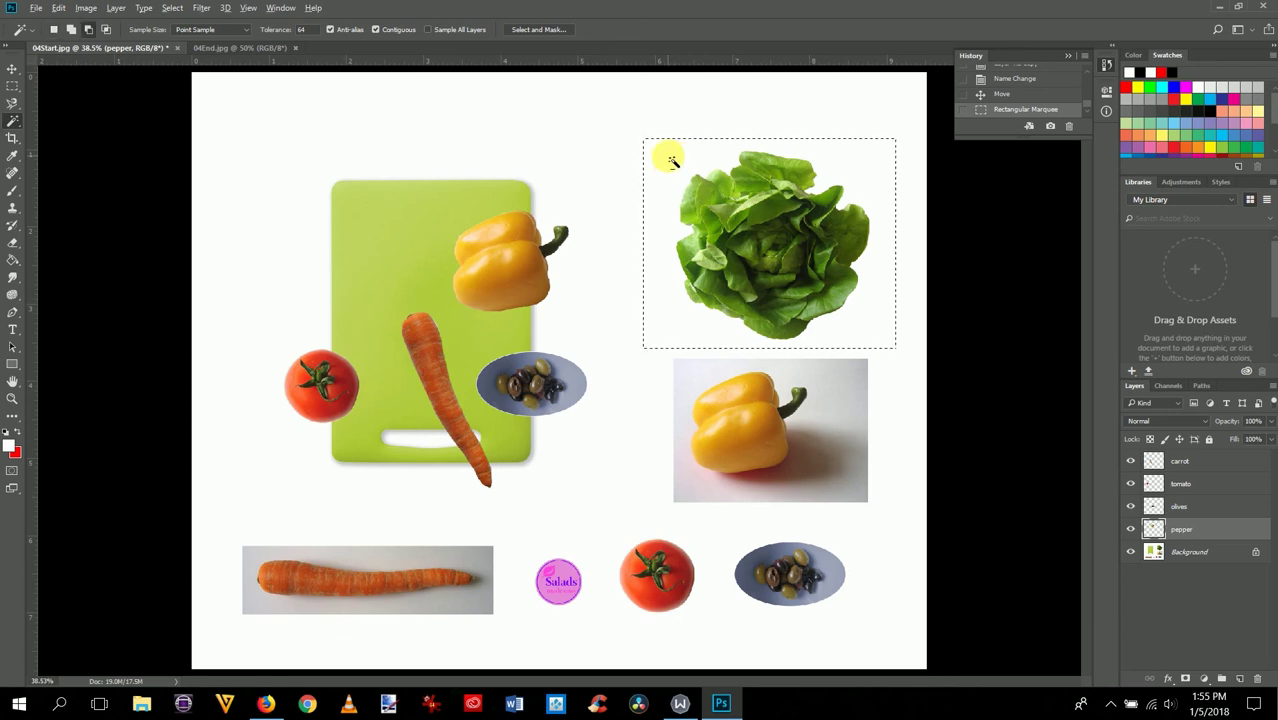
pyautogui.press('alt')
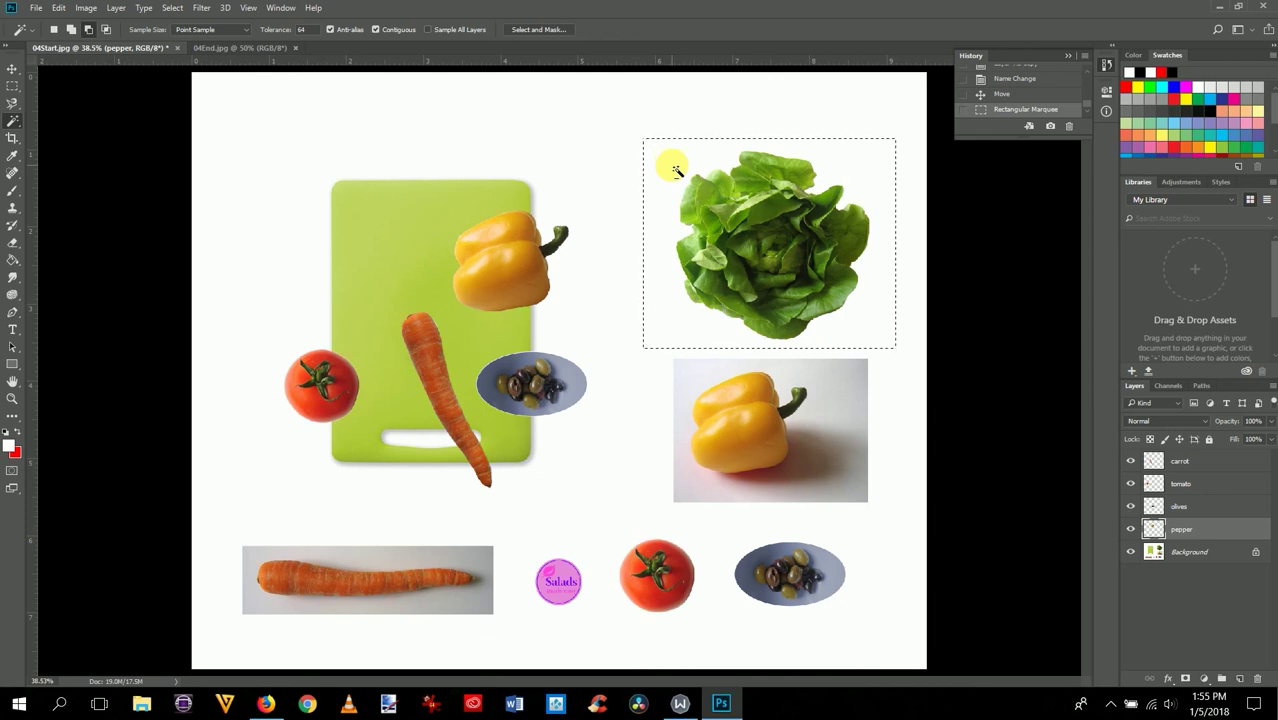
pyautogui.keyDown('alt'); pyautogui.click(676, 171); pyautogui.keyUp('alt')
pyautogui.click(622, 268)
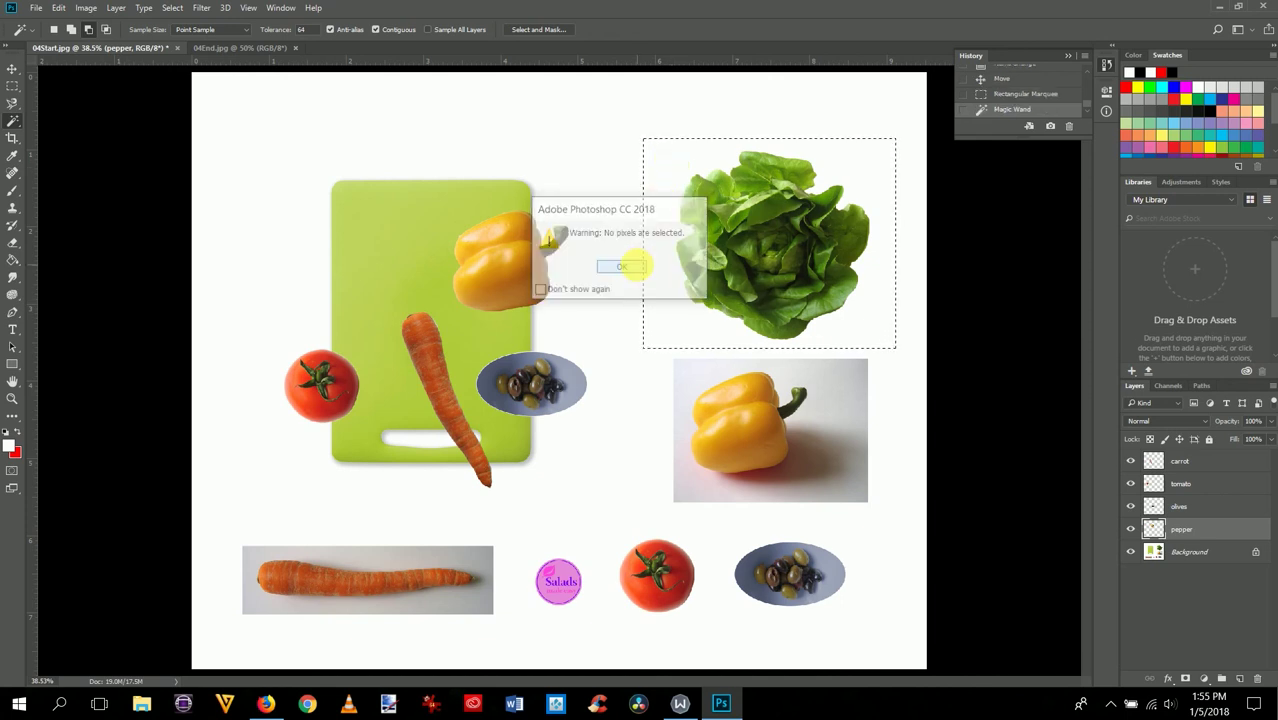
# Step: On the Background layer, enclose the lettuce in a rectangular marquee and subtract the white around it with the Magic Wand
pyautogui.click(1188, 551)
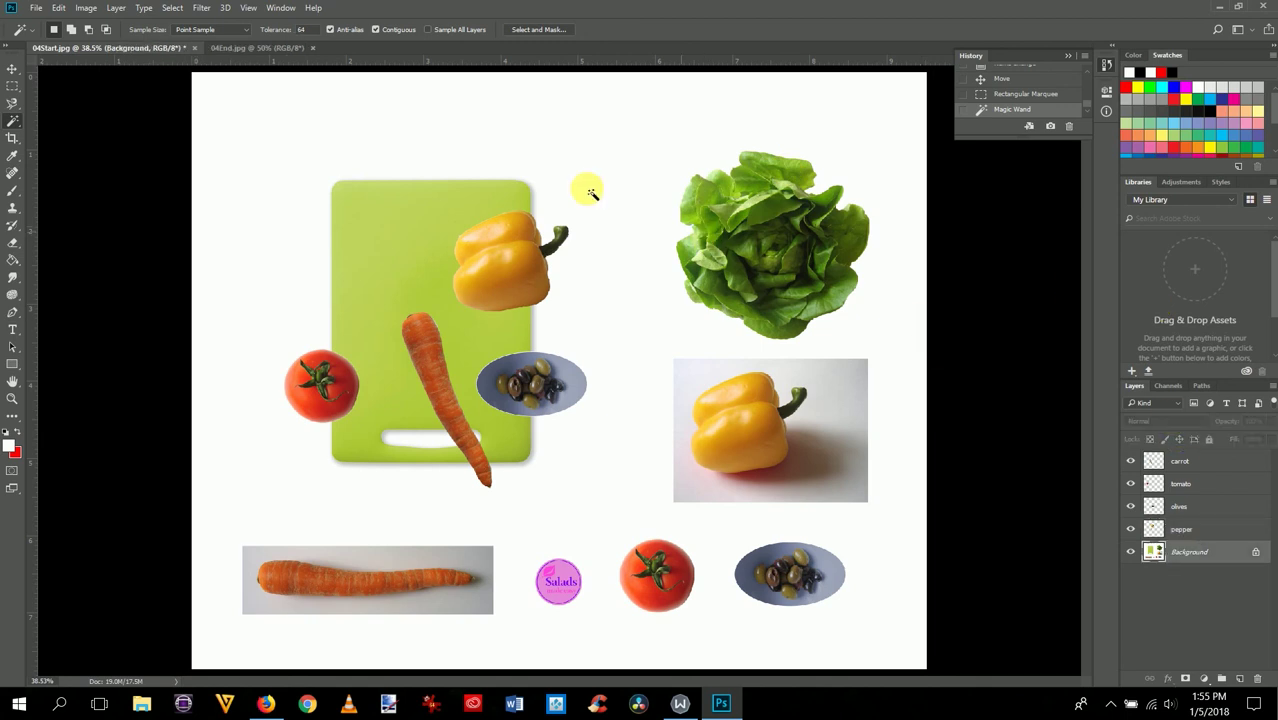
pyautogui.click(13, 90)
pyautogui.click(98, 86)
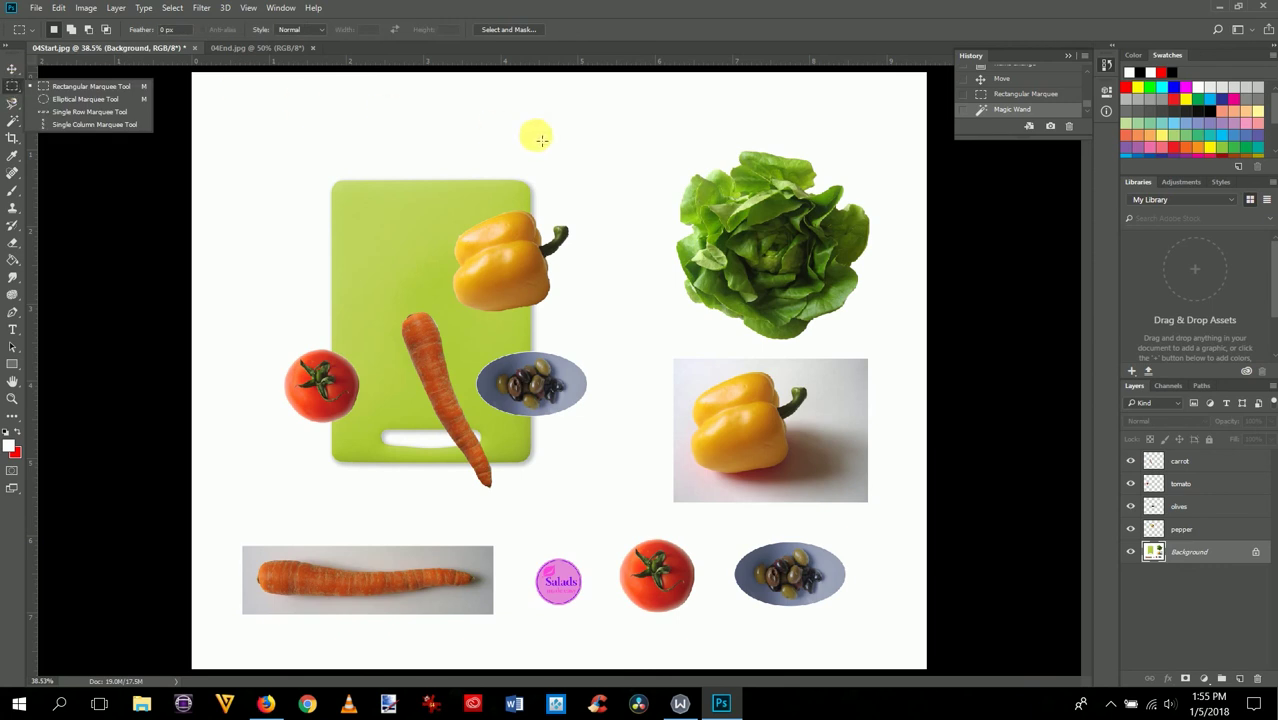
pyautogui.moveTo(654, 138); pyautogui.dragTo(888, 351)
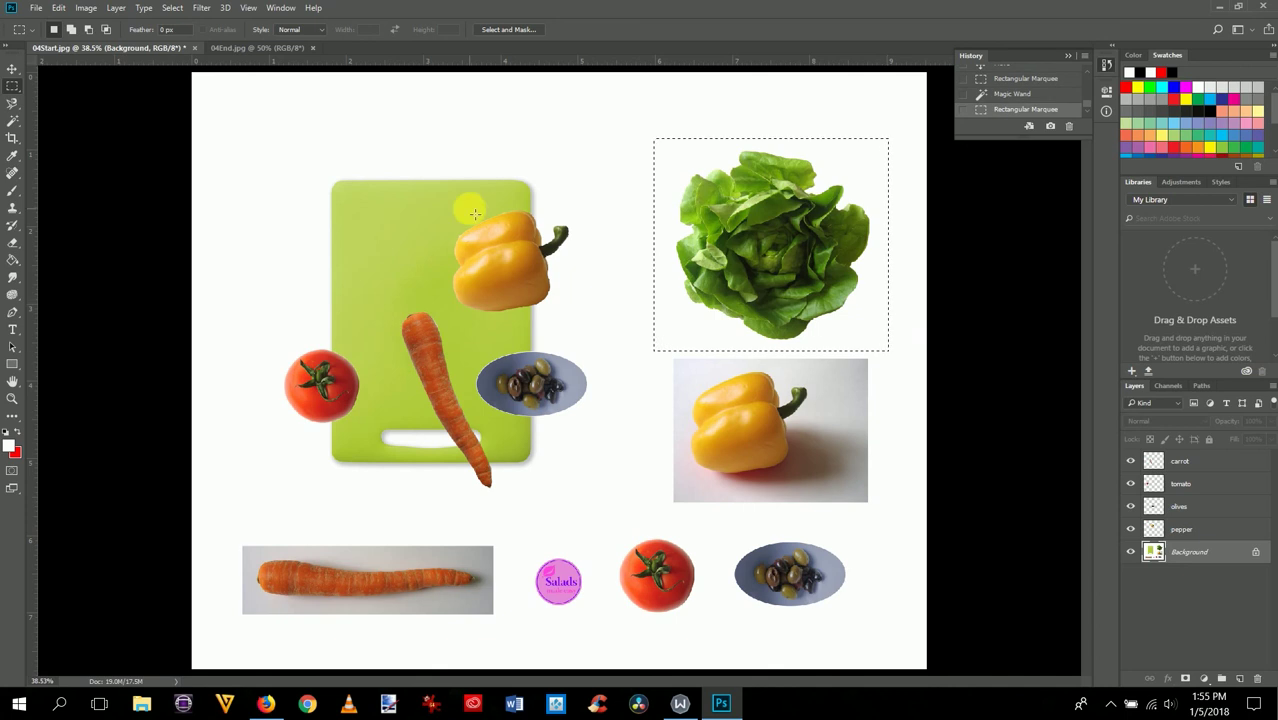
pyautogui.click(14, 117)
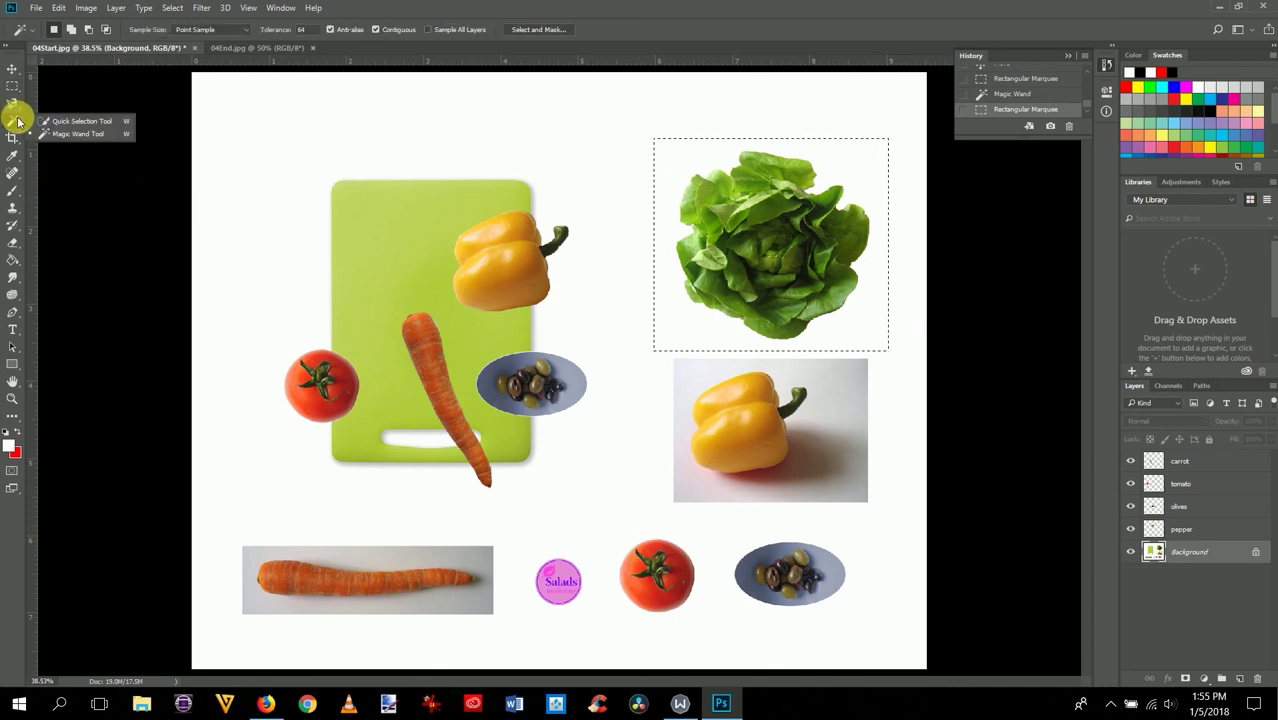
pyautogui.keyDown('alt'); pyautogui.click(680, 157); pyautogui.keyUp('alt')
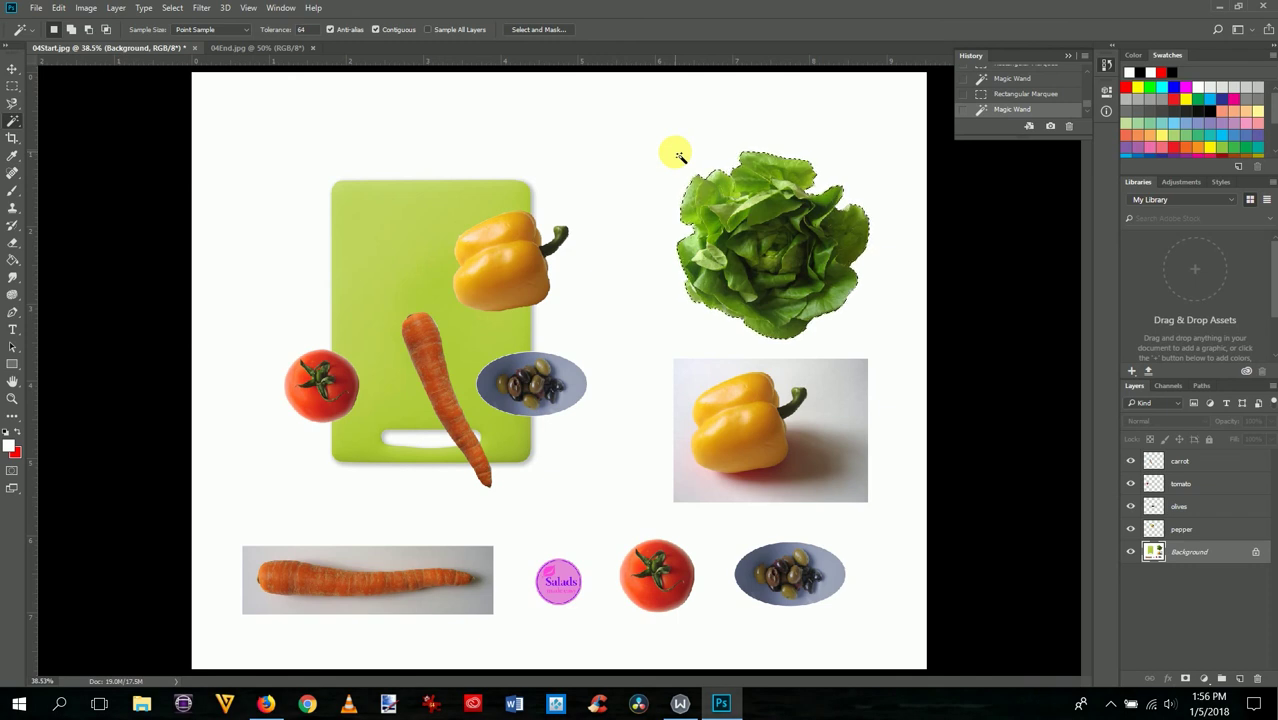
# Step: Copy the selected lettuce to a new layer and rename that layer to lettuce
pyautogui.hotkey('ctrl', 'j')
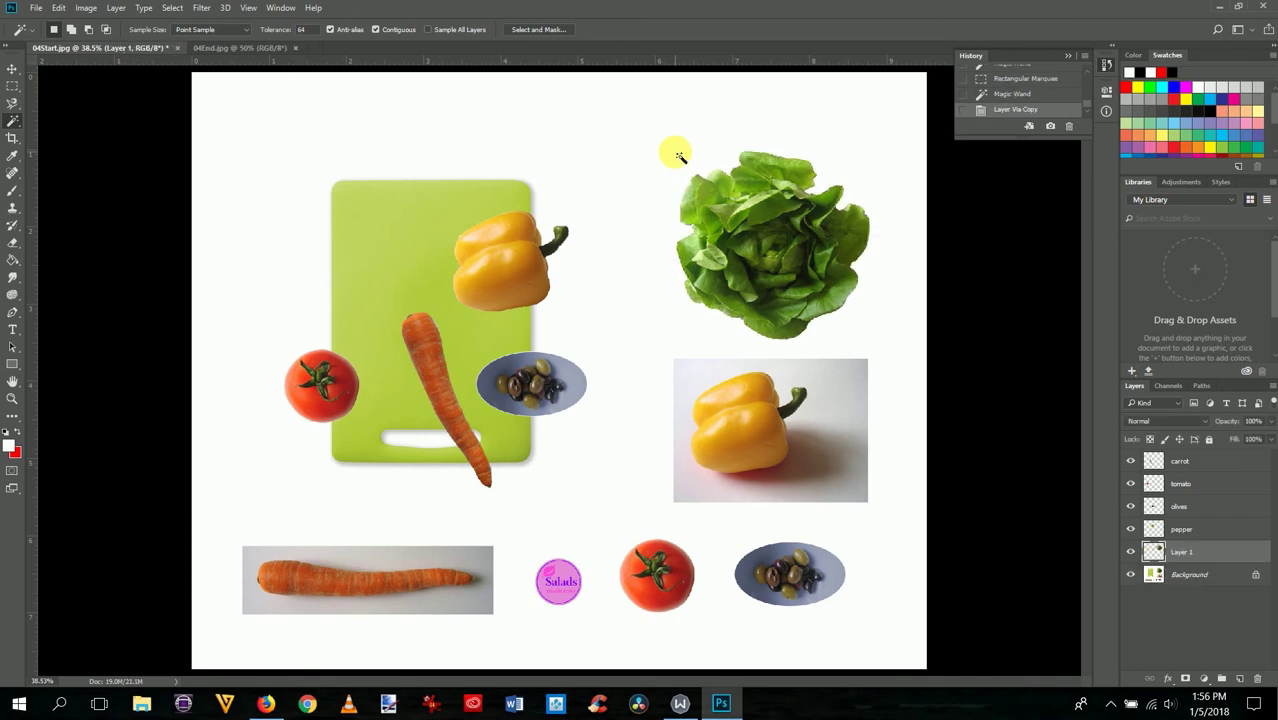
pyautogui.doubleClick(1185, 549)
pyautogui.click(1188, 556)
pyautogui.write('lettuce')
pyautogui.press('Return')
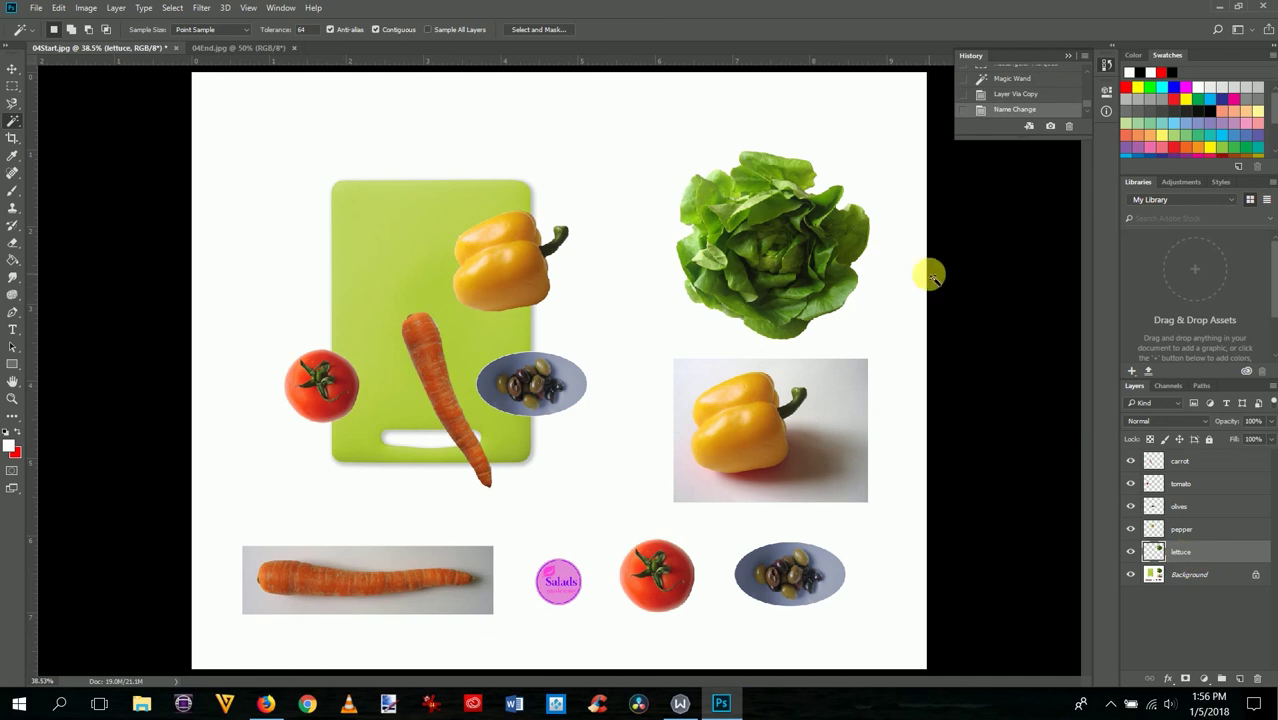
# Step: Move the lettuce cutout over the cutting board's upper left corner, above the tomato
pyautogui.click(12, 70)
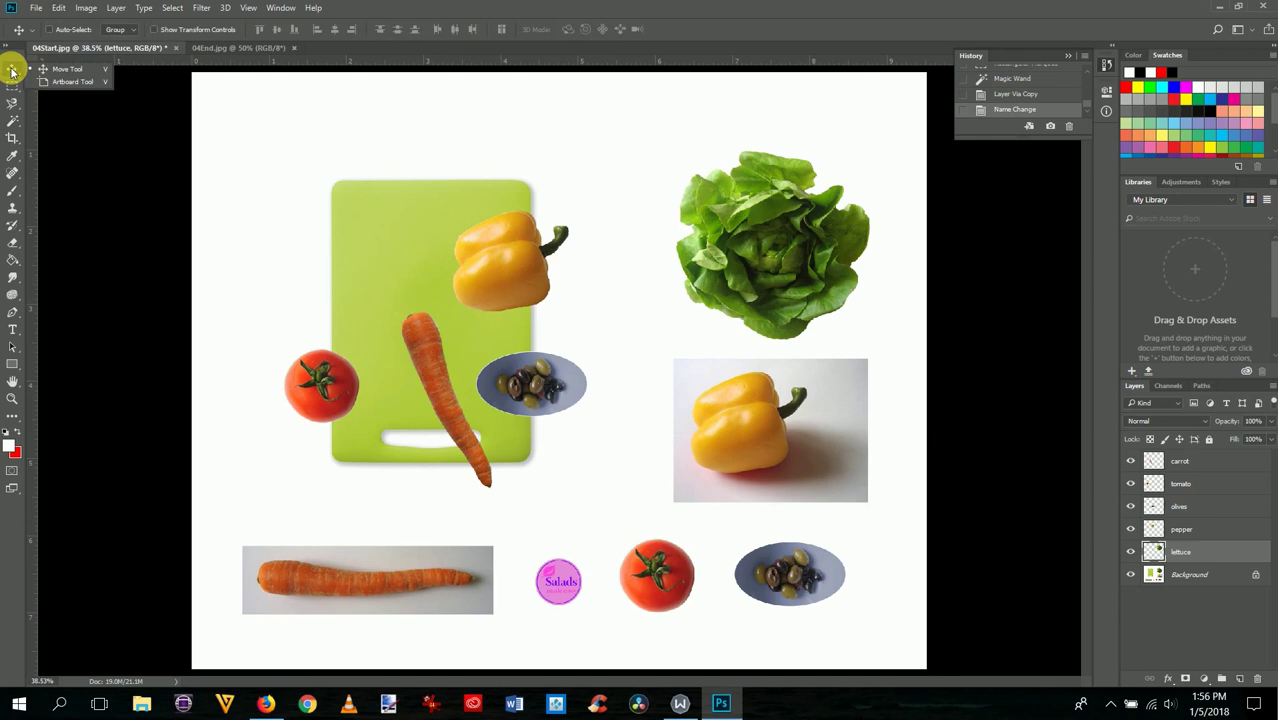
pyautogui.click(70, 68)
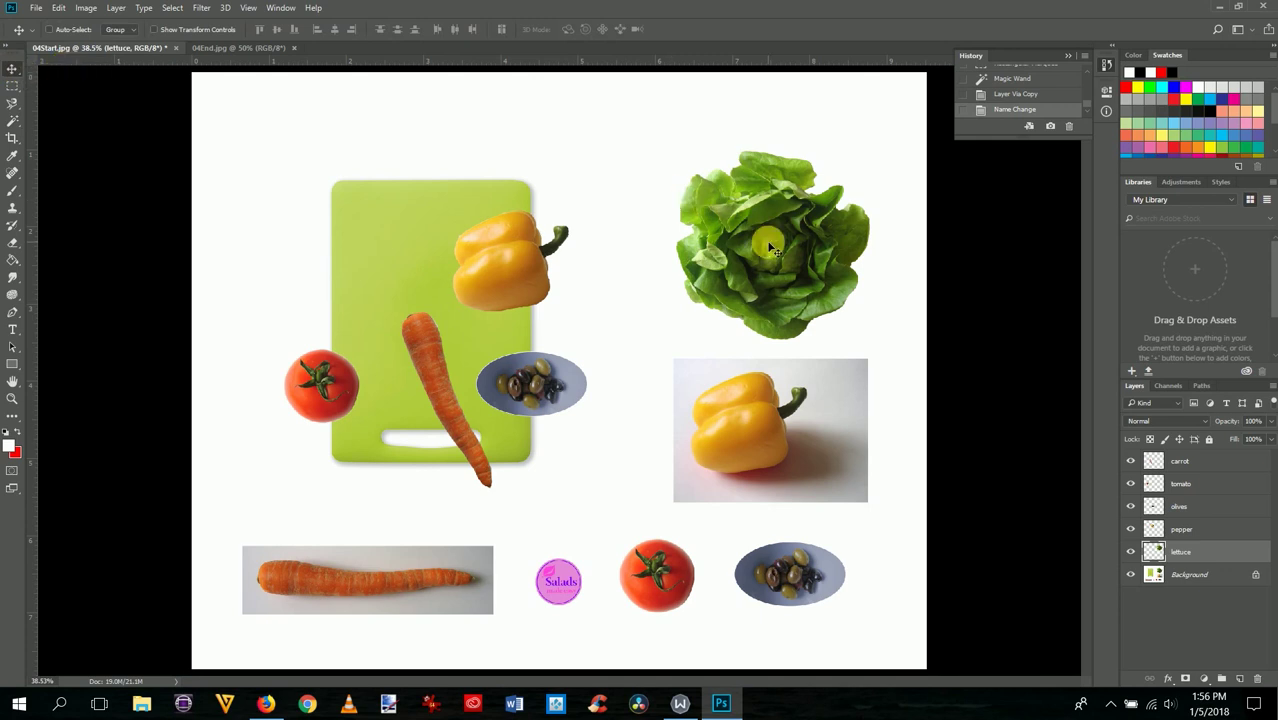
pyautogui.moveTo(773, 251); pyautogui.dragTo(317, 221)
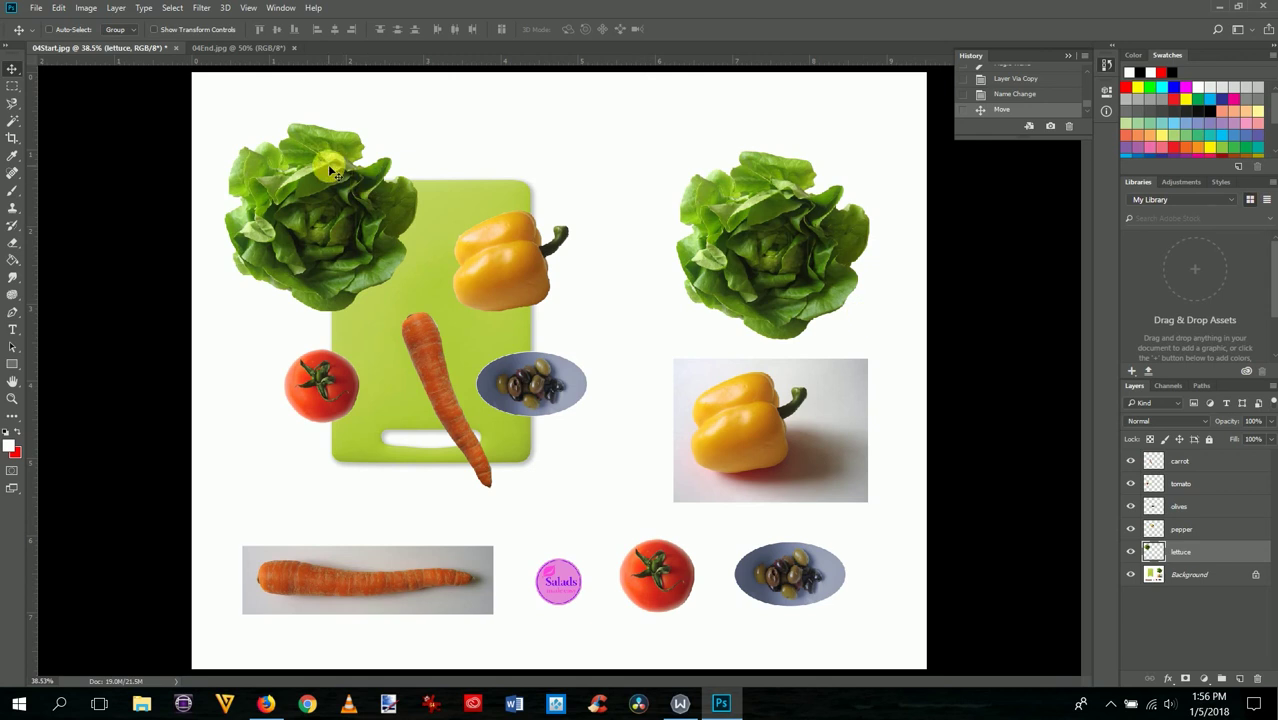
pyautogui.moveTo(314, 177); pyautogui.dragTo(382, 296)
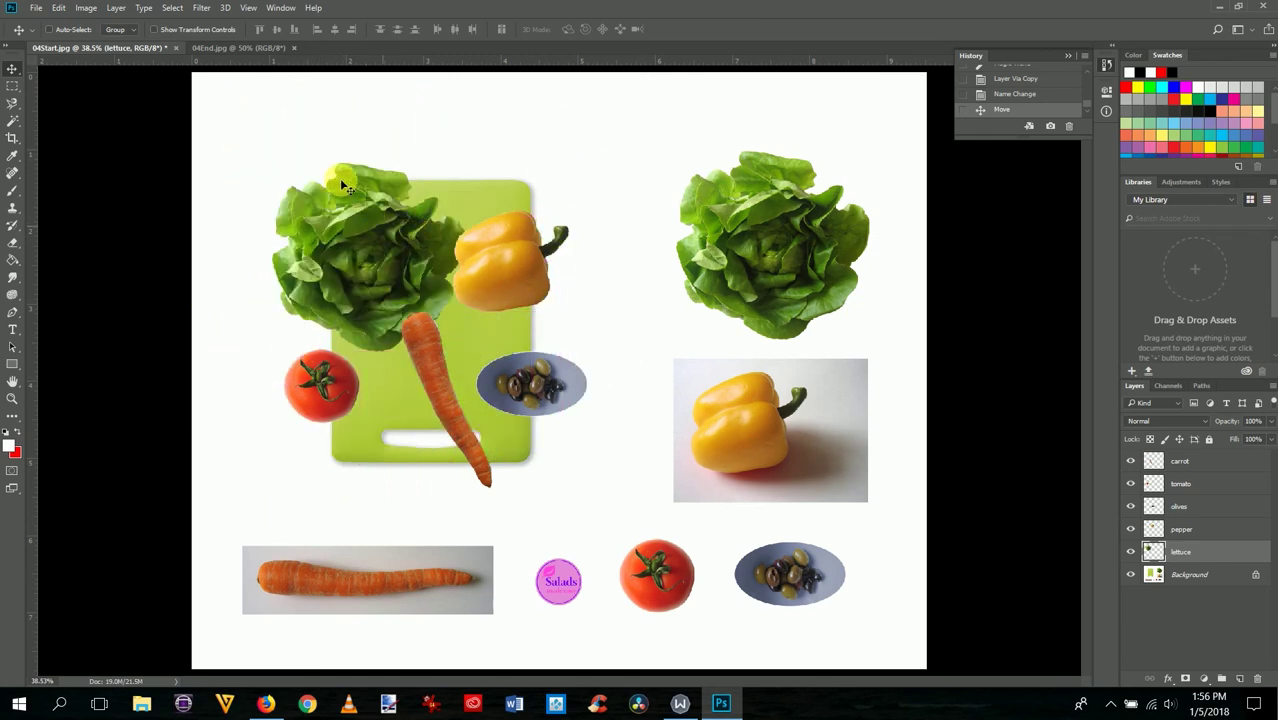
pyautogui.rightClick(381, 226)
pyautogui.click(345, 280)
pyautogui.moveTo(345, 280); pyautogui.dragTo(298, 222)
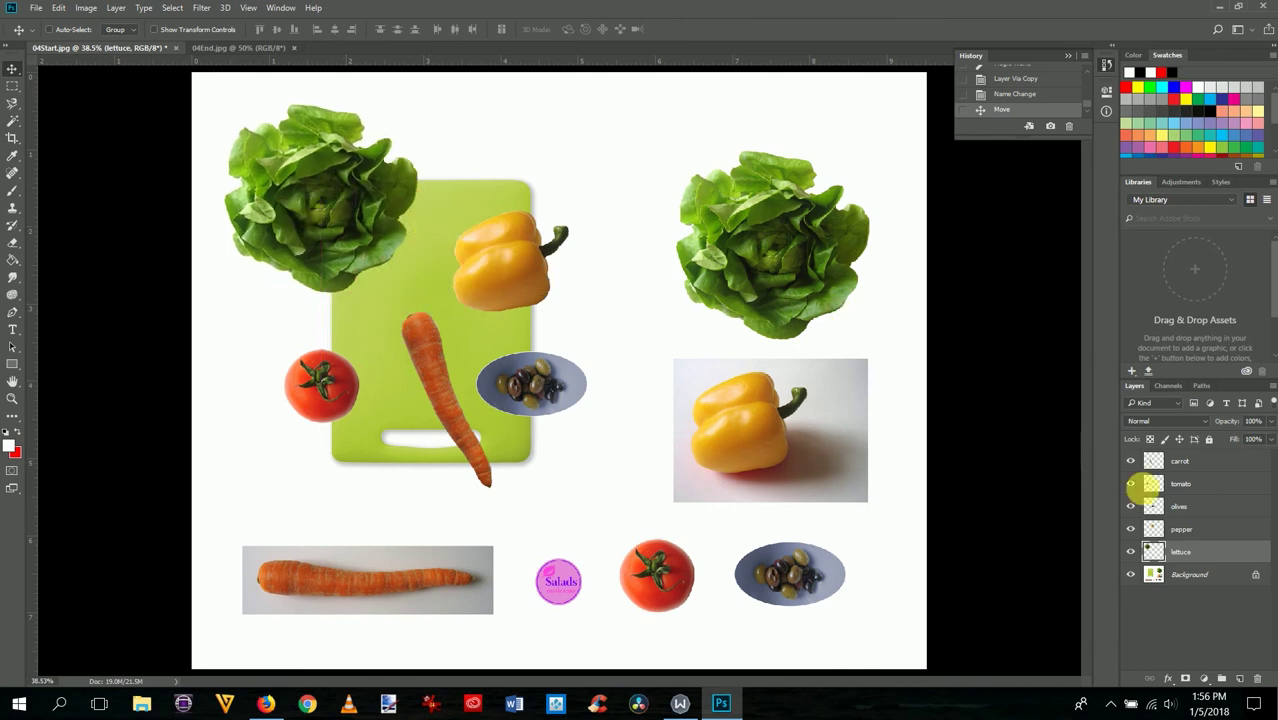
# Step: On the pepper layer, move the pepper cutout so that it overlaps the right side of the lettuce
pyautogui.click(1190, 538)
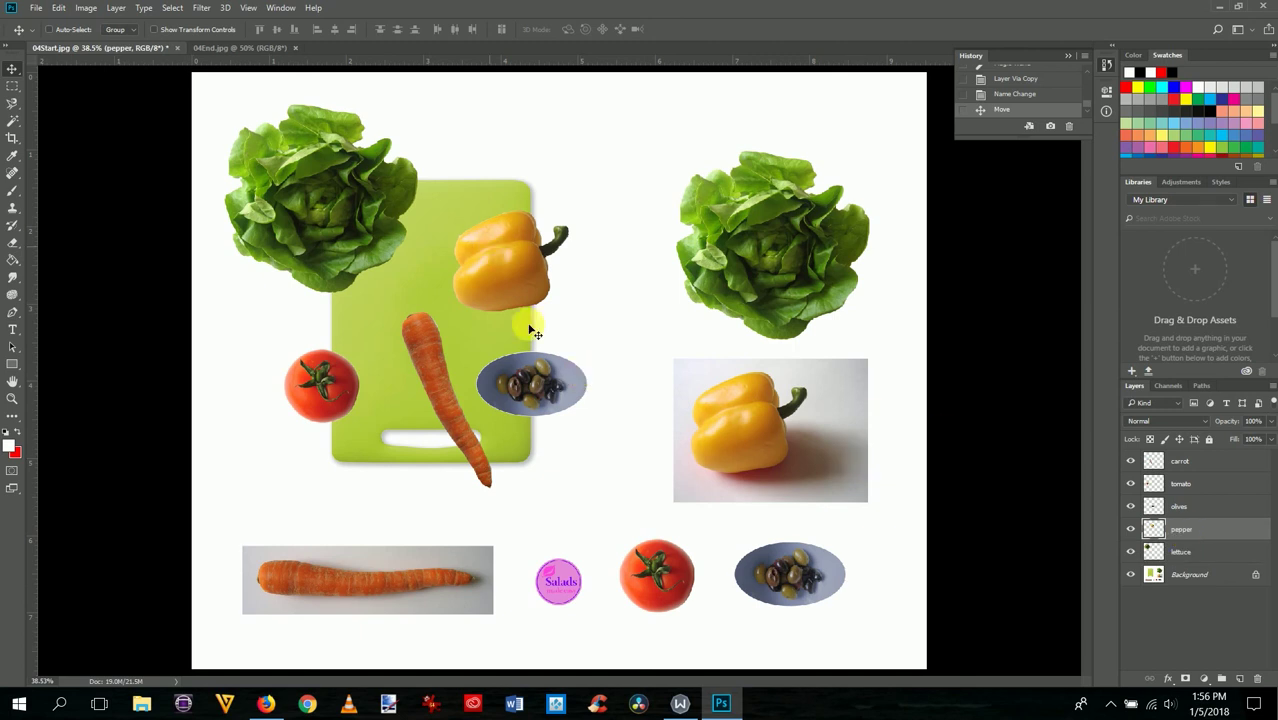
pyautogui.rightClick(490, 250)
pyautogui.click(466, 259)
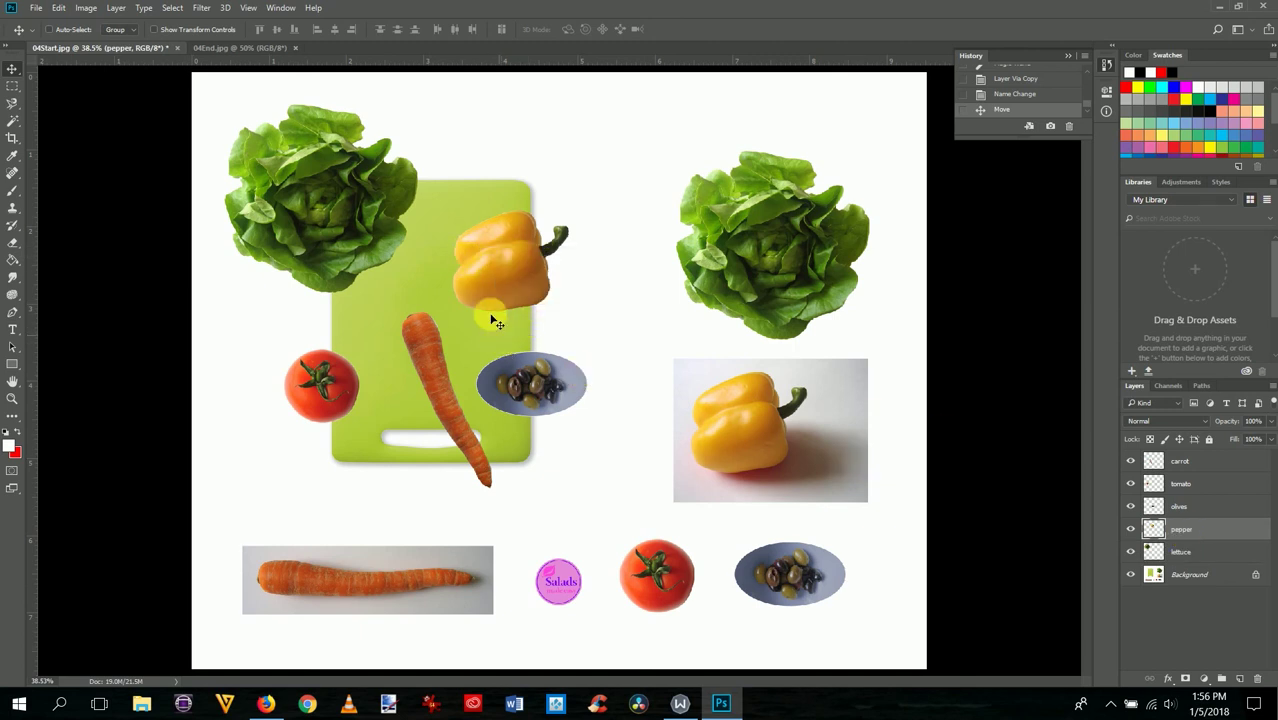
pyautogui.moveTo(502, 280)
pyautogui.mouseDown()
pyautogui.moveTo(530, 365)
pyautogui.moveTo(430, 408)
pyautogui.moveTo(356, 392)
pyautogui.moveTo(428, 232)
pyautogui.moveTo(328, 228)
pyautogui.moveTo(545, 264)
pyautogui.moveTo(527, 281)
pyautogui.mouseUp()
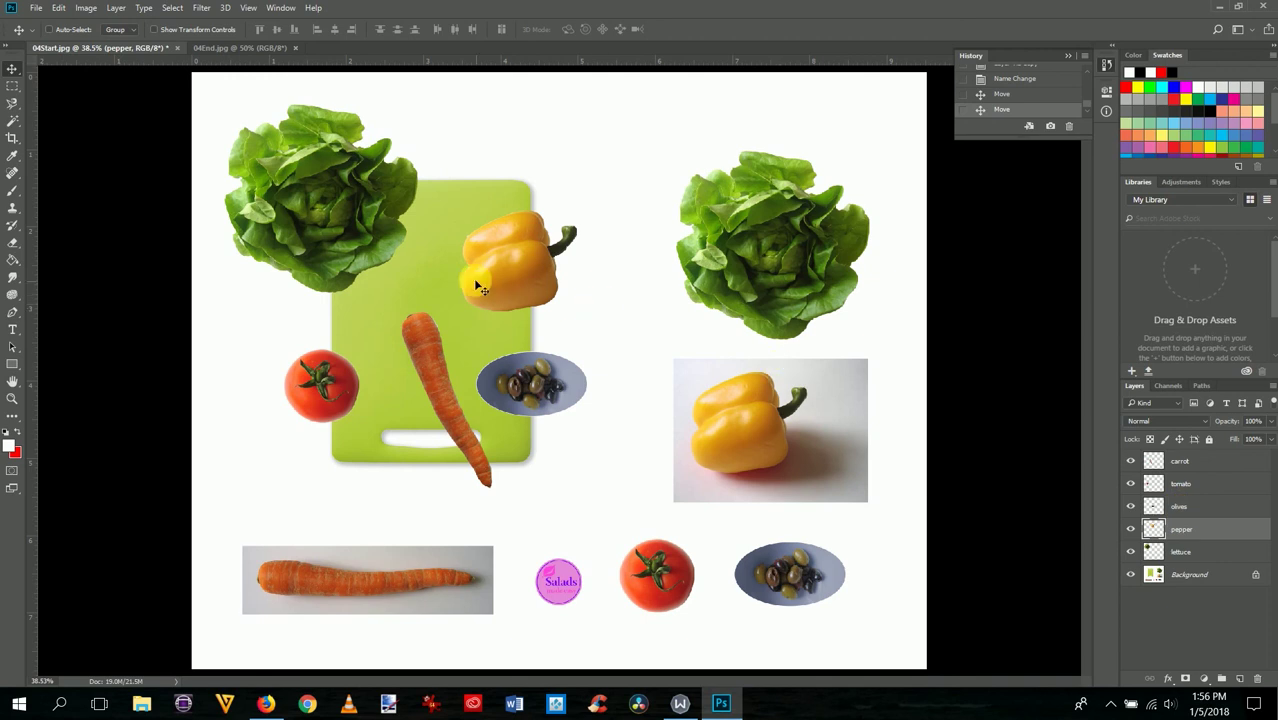
pyautogui.rightClick(503, 255)
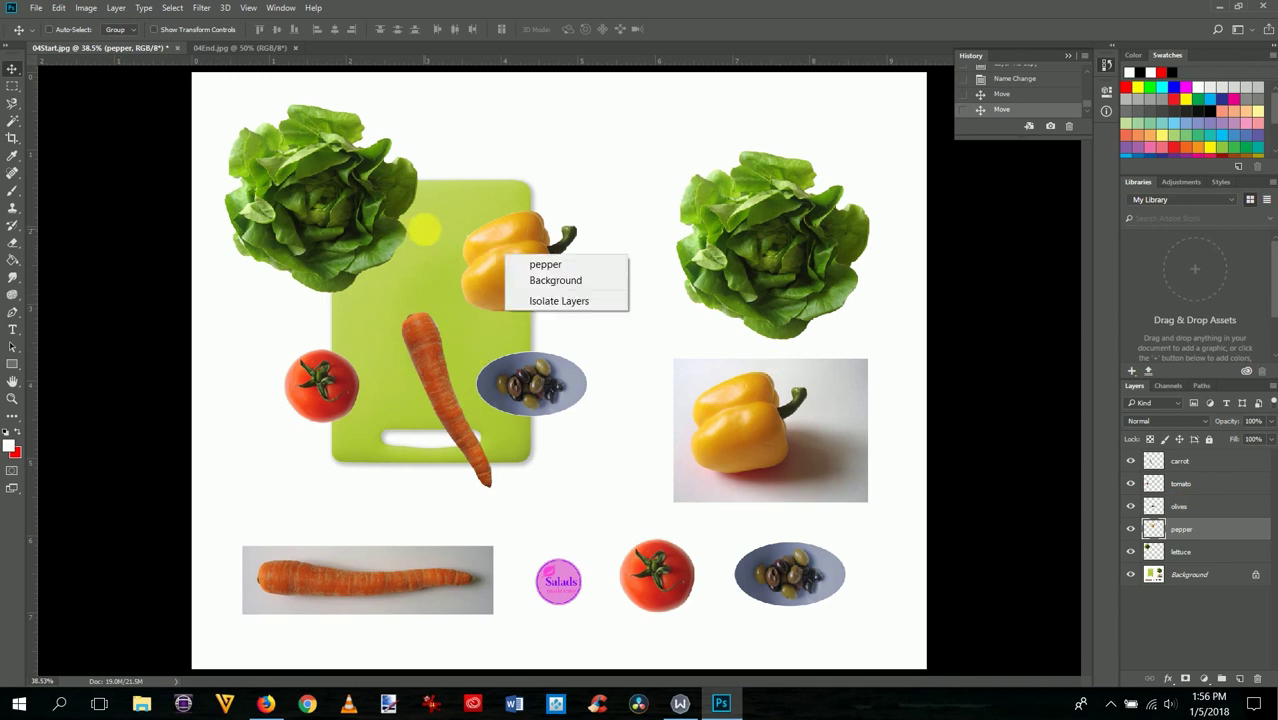
pyautogui.click(480, 262)
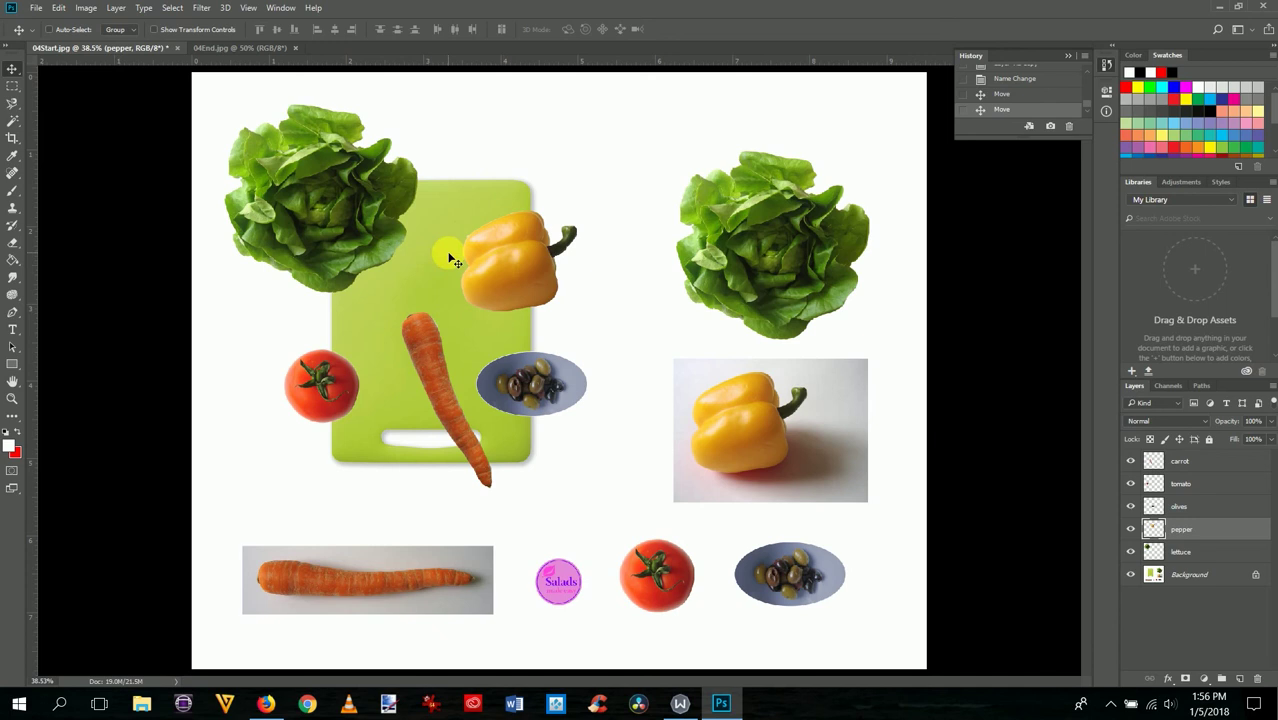
pyautogui.moveTo(528, 287); pyautogui.dragTo(413, 254)
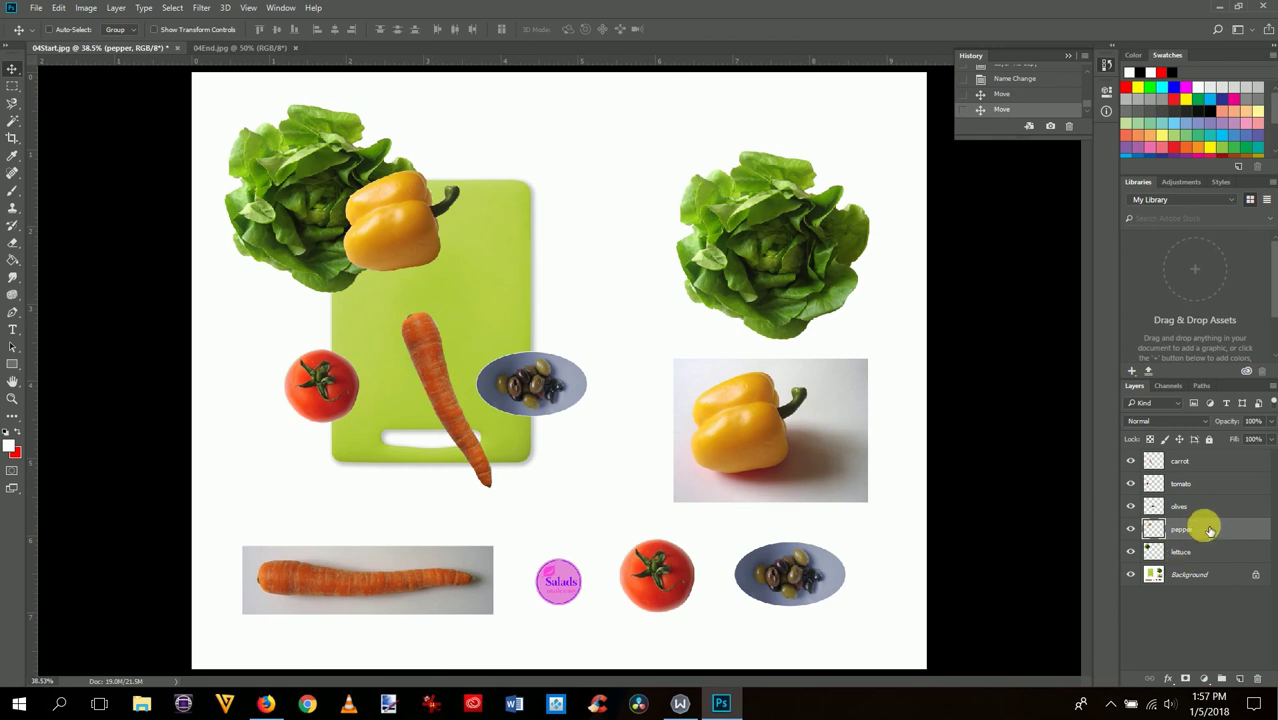
# Step: Place the pepper layer beneath the lettuce layer and move the pepper back over the cutting board's upper right edge
pyautogui.moveTo(1209, 530); pyautogui.dragTo(1209, 565)
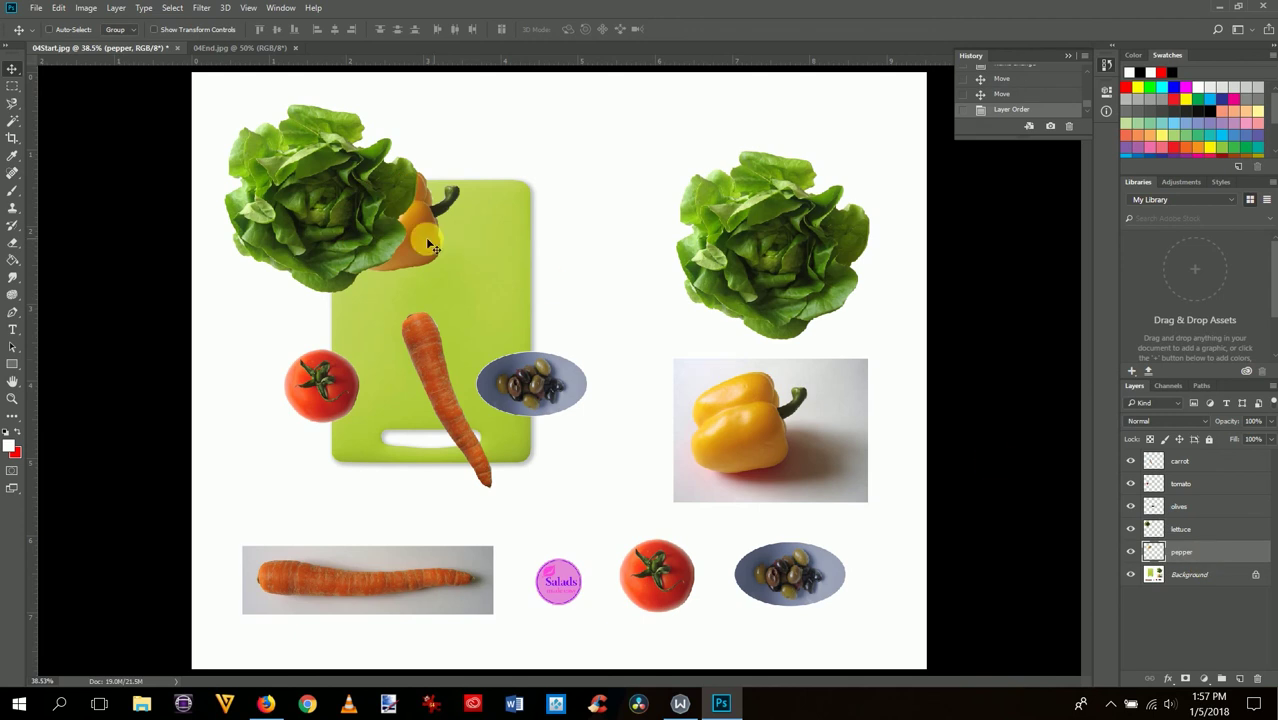
pyautogui.moveTo(425, 243); pyautogui.dragTo(536, 264)
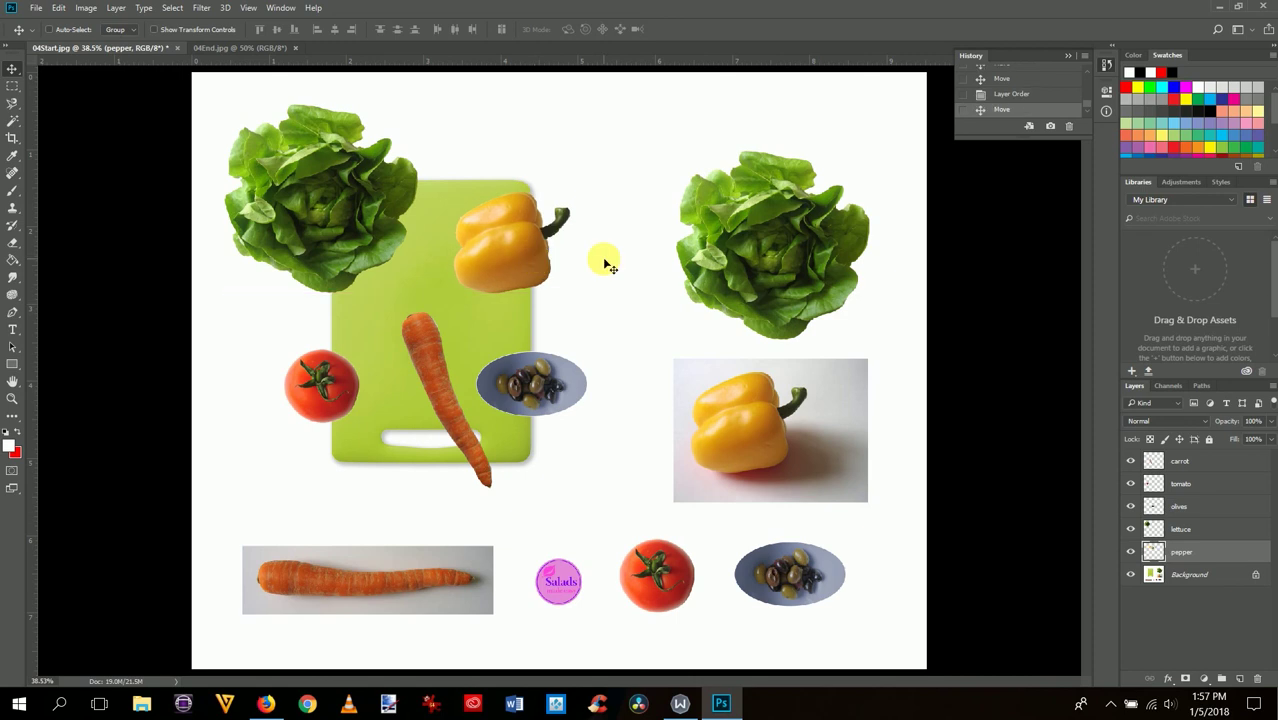
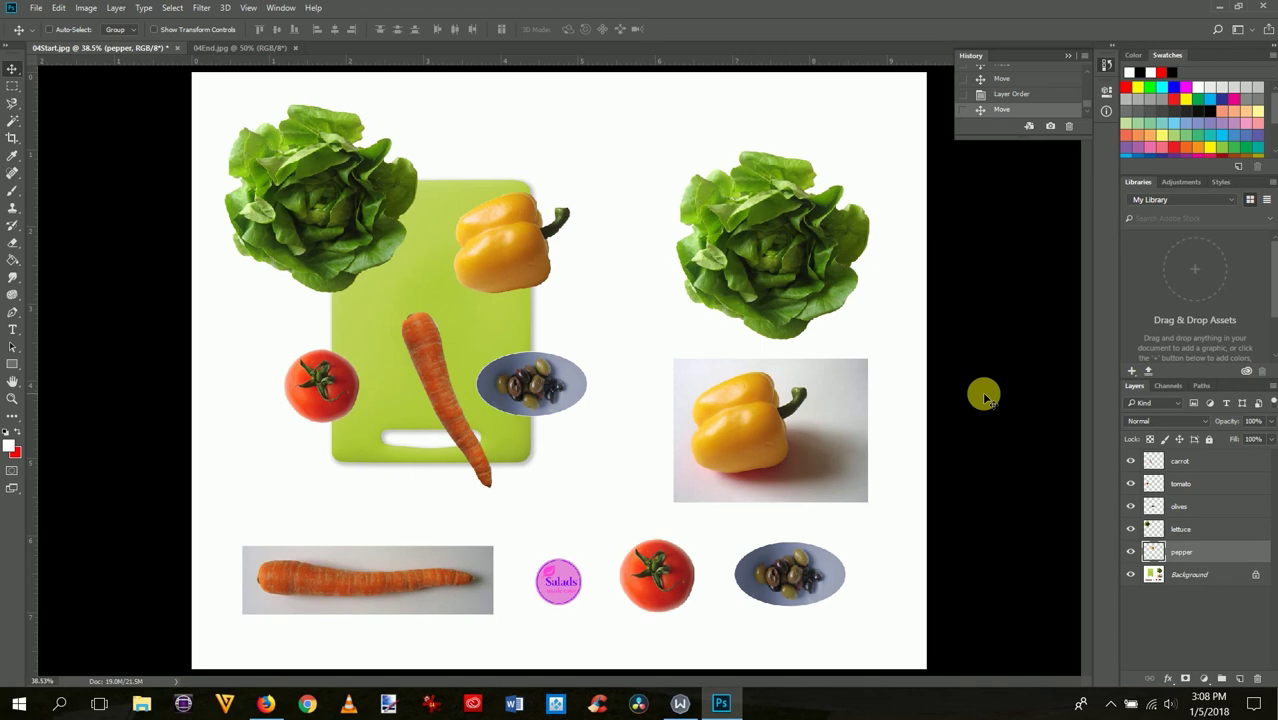
# Step: Crop the image tightly around the cutting board arrangement, removing the original items on the right and below
pyautogui.click(13, 138)
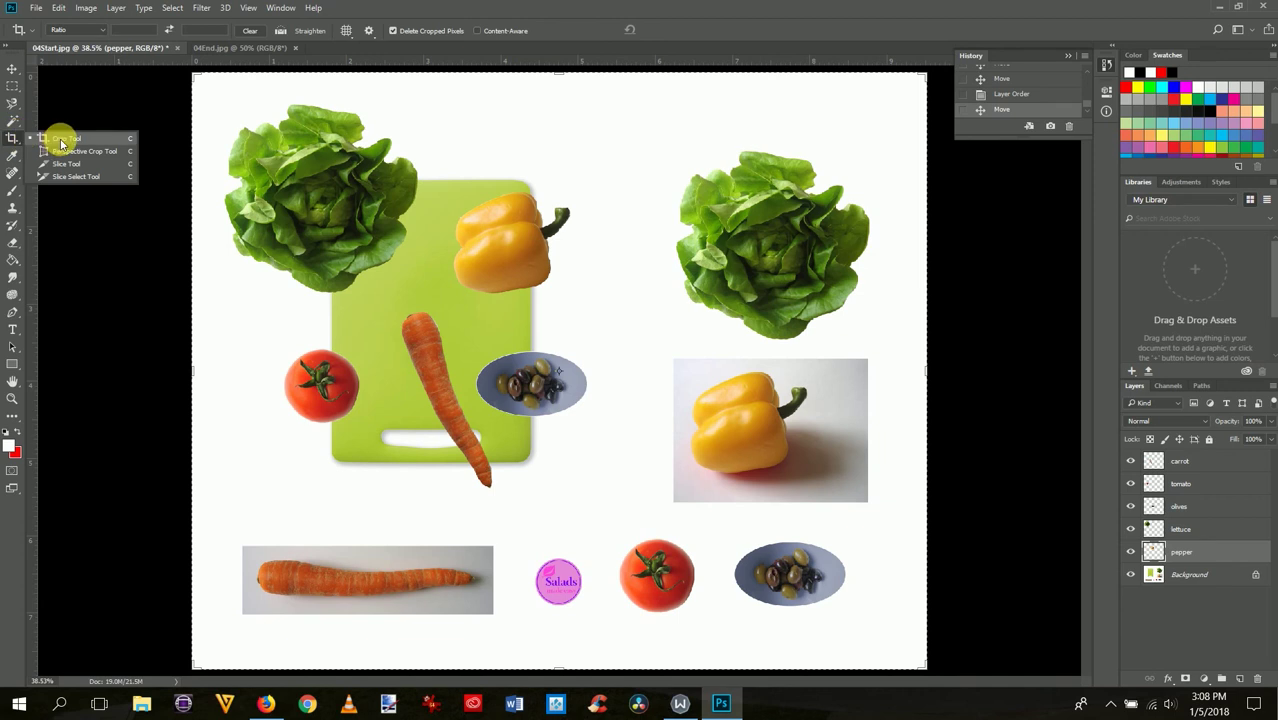
pyautogui.click(60, 143)
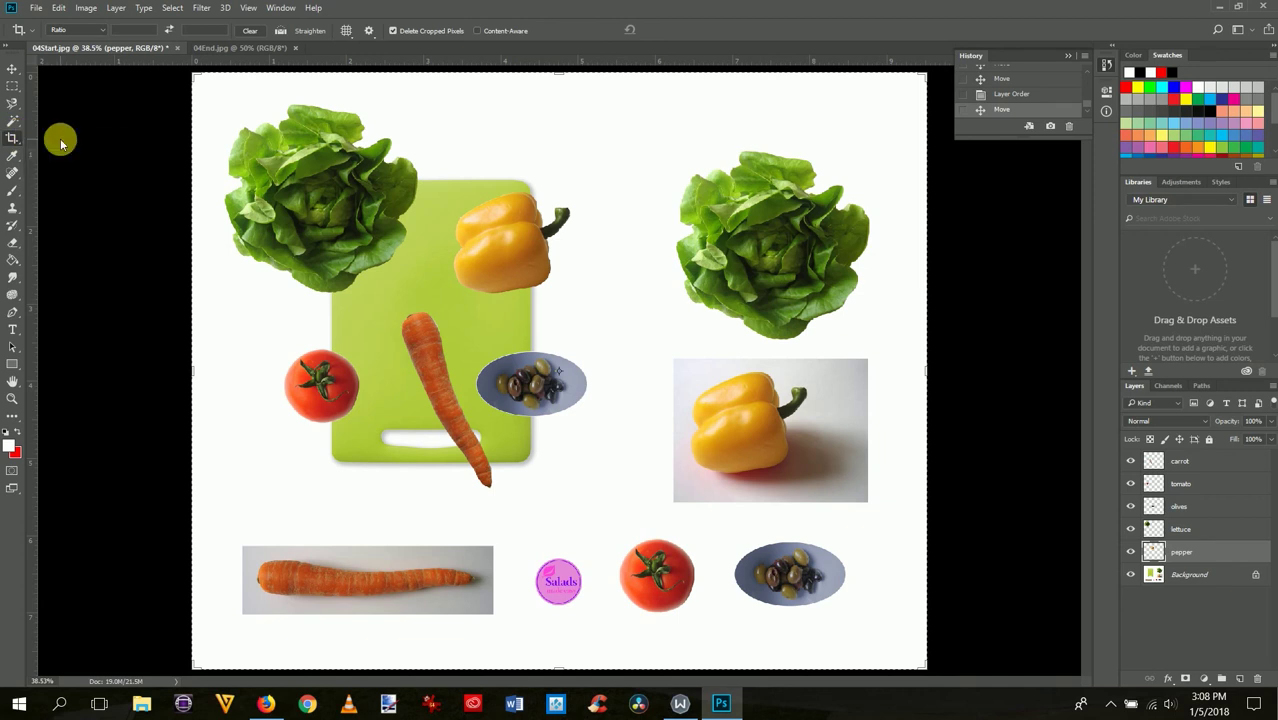
pyautogui.rightClick(563, 76)
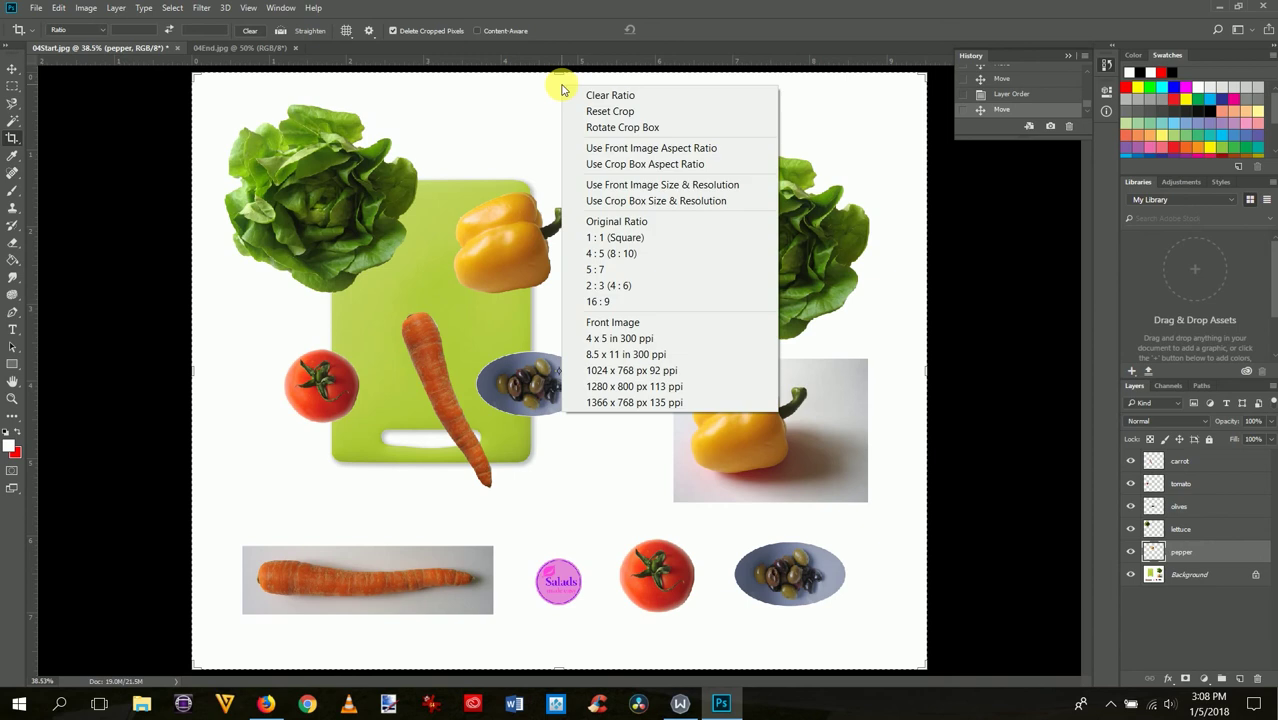
pyautogui.click(561, 70)
pyautogui.moveTo(562, 63)
pyautogui.mouseDown()
pyautogui.moveTo(563, 90)
pyautogui.moveTo(559, 77)
pyautogui.mouseUp()
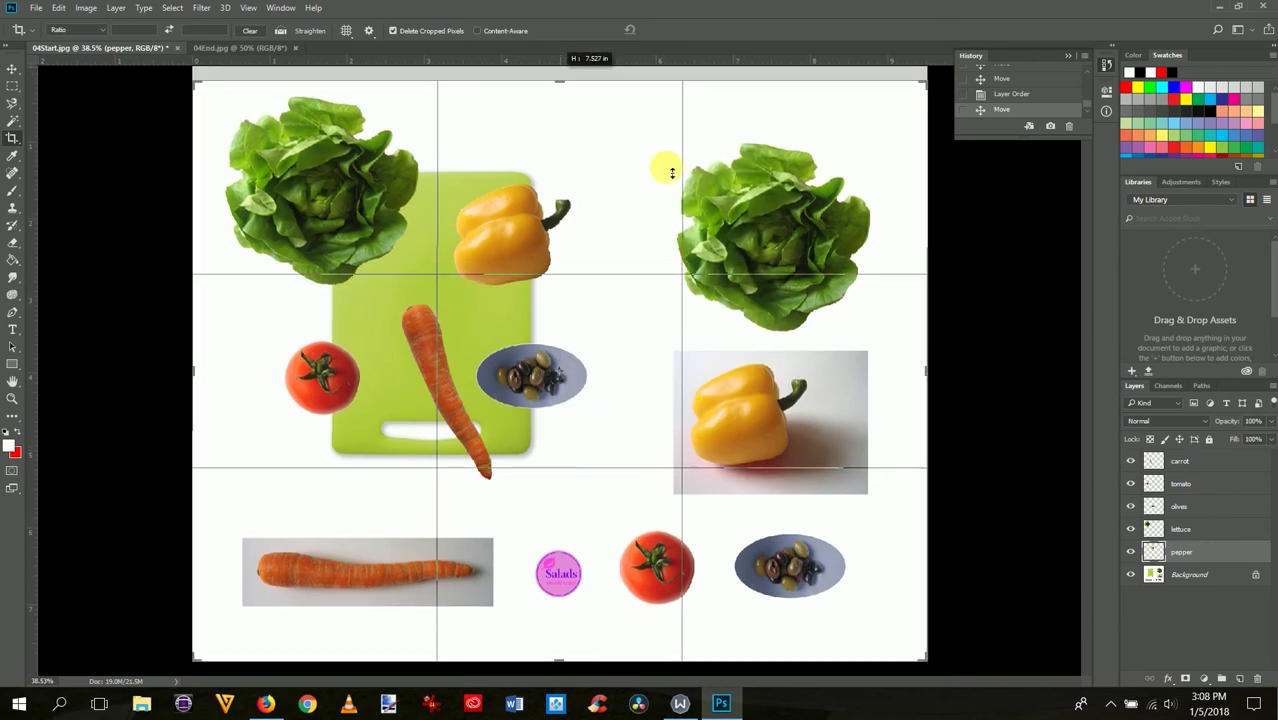
pyautogui.moveTo(921, 368); pyautogui.dragTo(763, 396)
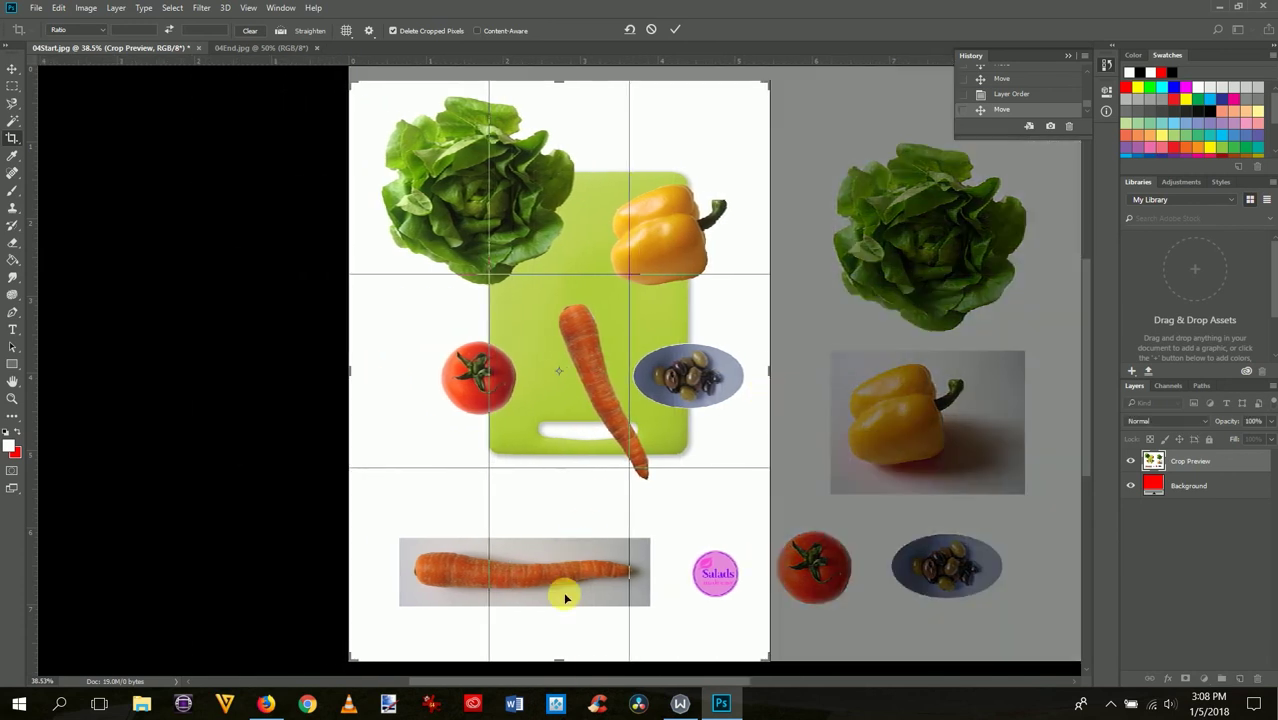
pyautogui.moveTo(561, 657); pyautogui.dragTo(563, 584)
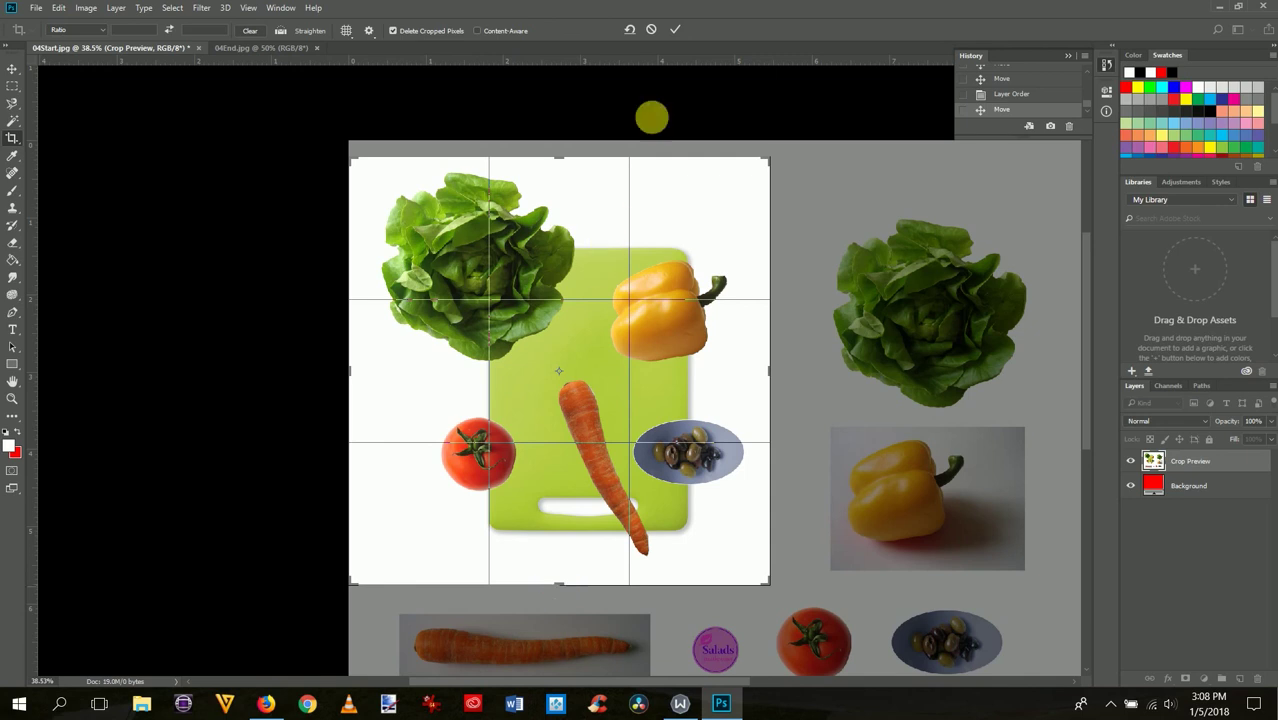
pyautogui.click(674, 32)
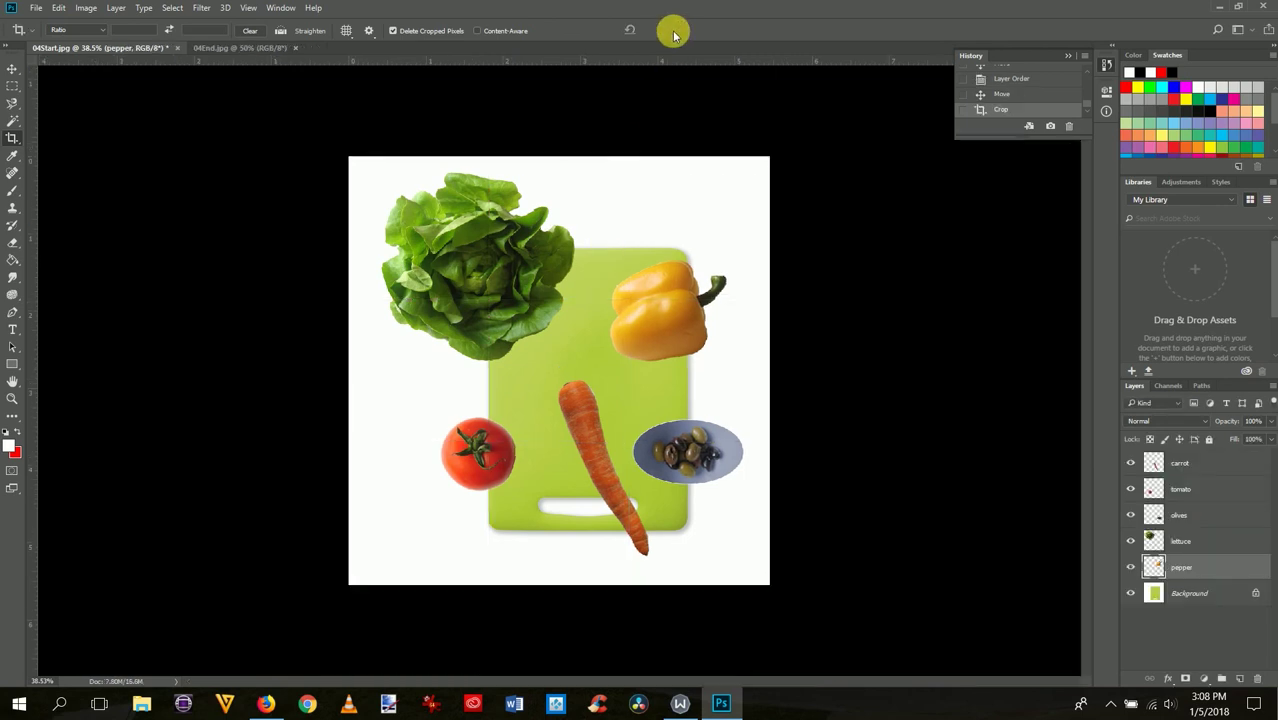
# Step: Start a quick export of the cropped image as PNG and name the file selections.png
pyautogui.click(36, 8)
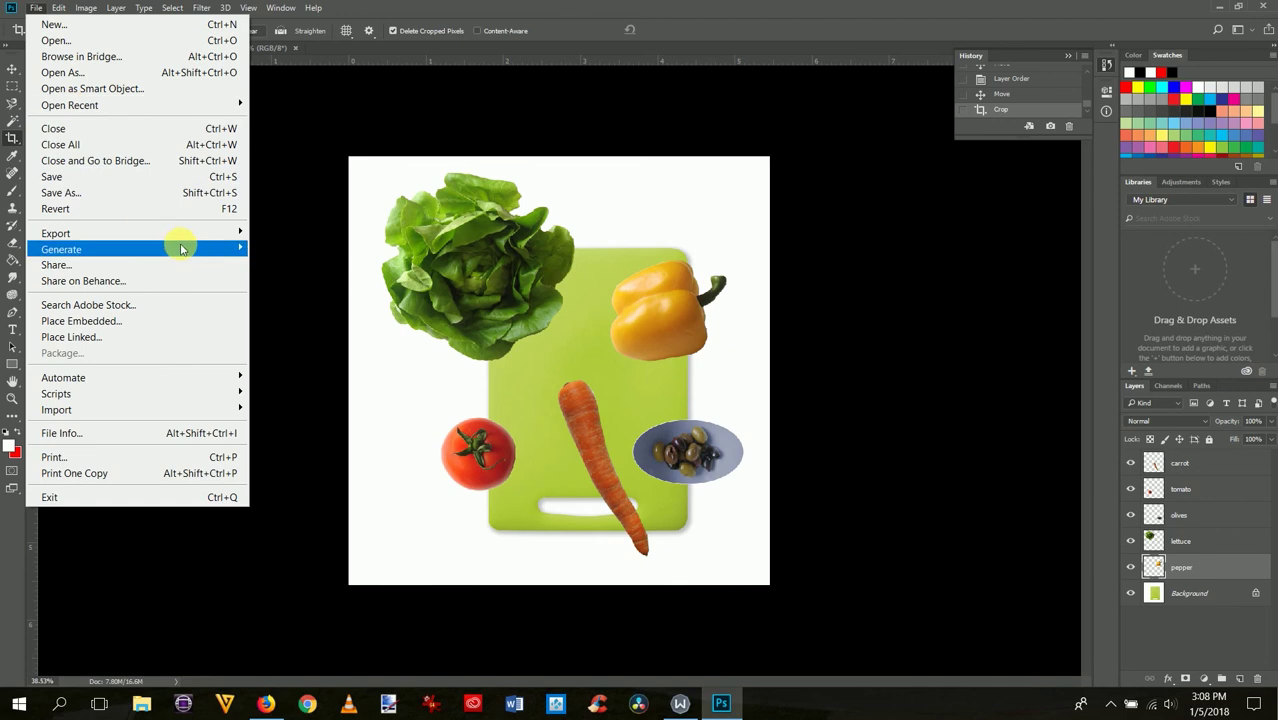
pyautogui.moveTo(185, 236)
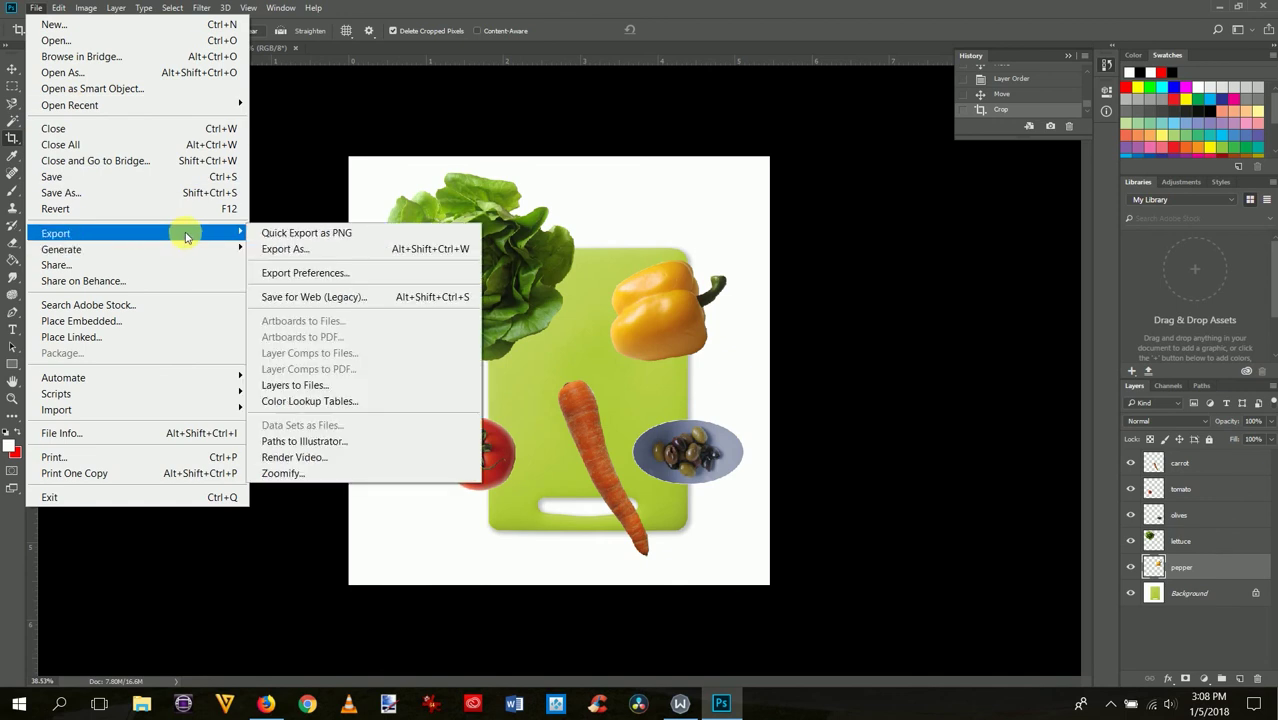
pyautogui.click(266, 234)
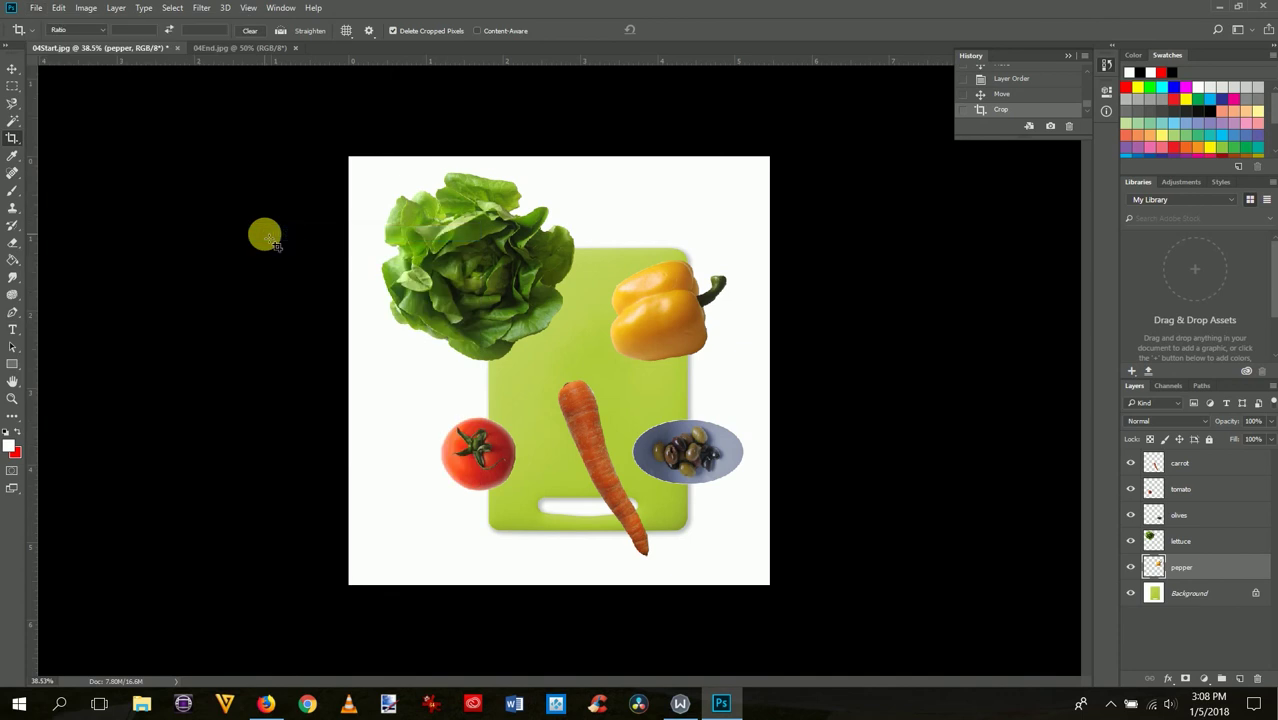
pyautogui.click(140, 311)
pyautogui.press('Delete')
pyautogui.press('Delete')
pyautogui.press('Delete')
pyautogui.press('BackSpace')
pyautogui.press('BackSpace')
pyautogui.press('BackSpace')
pyautogui.press('BackSpace')
pyautogui.write('selections')
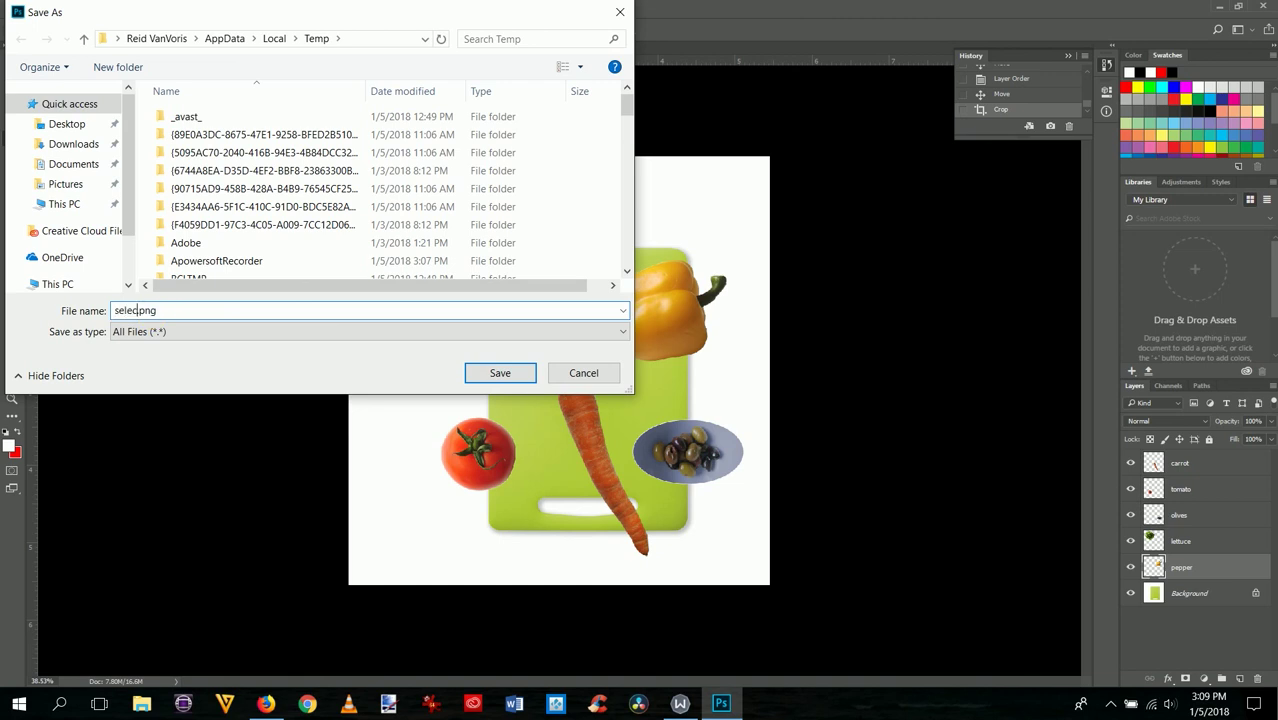
# Step: Save the exported selections.png file to the Desktop
pyautogui.click(72, 142)
pyautogui.click(72, 126)
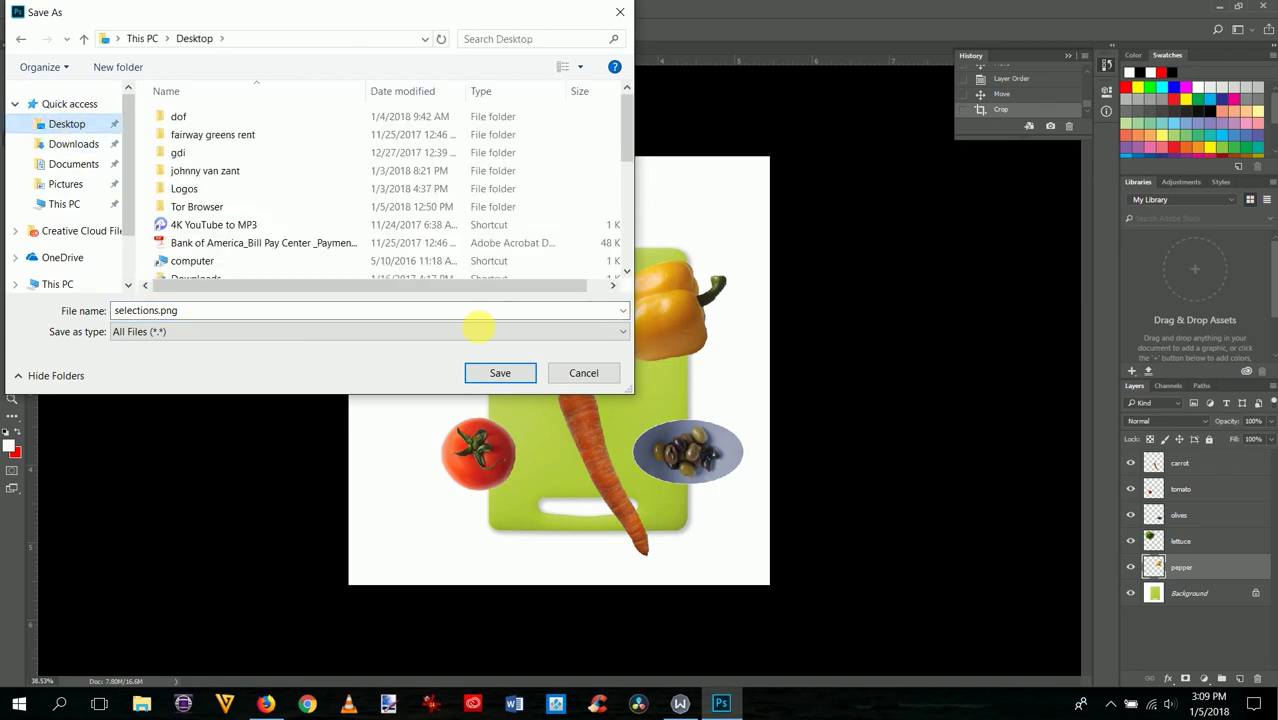
pyautogui.click(500, 374)
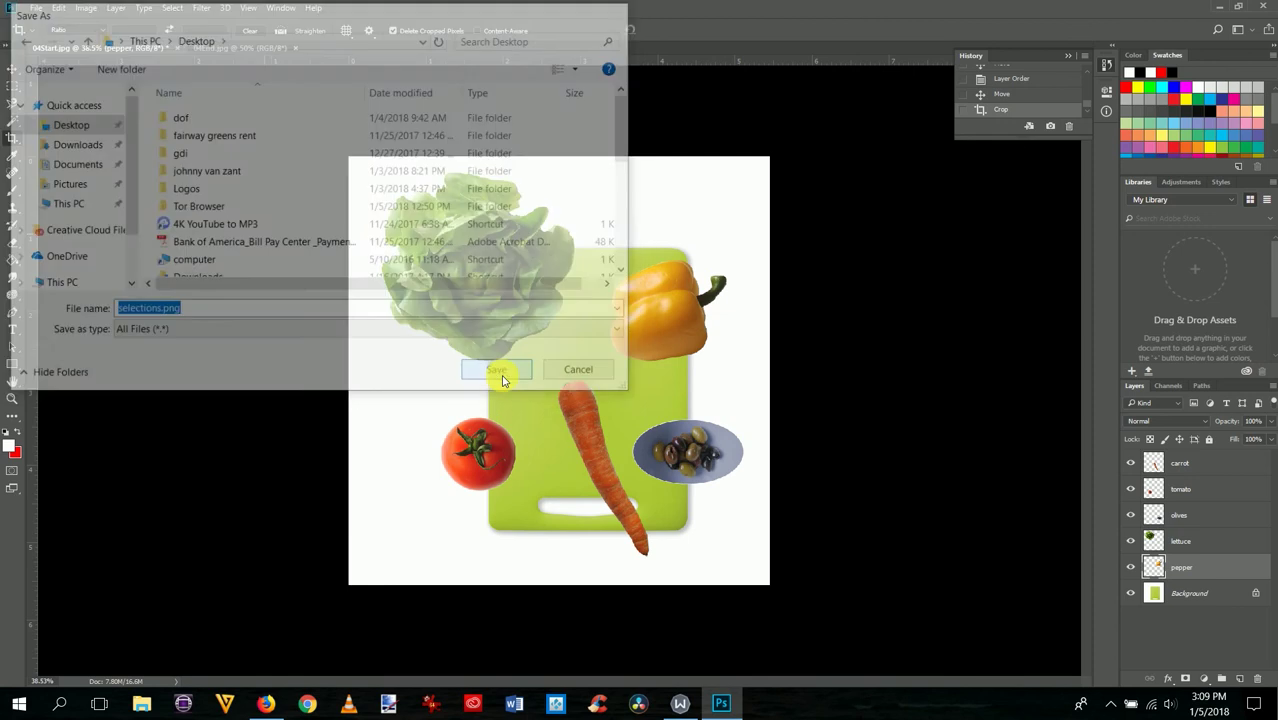